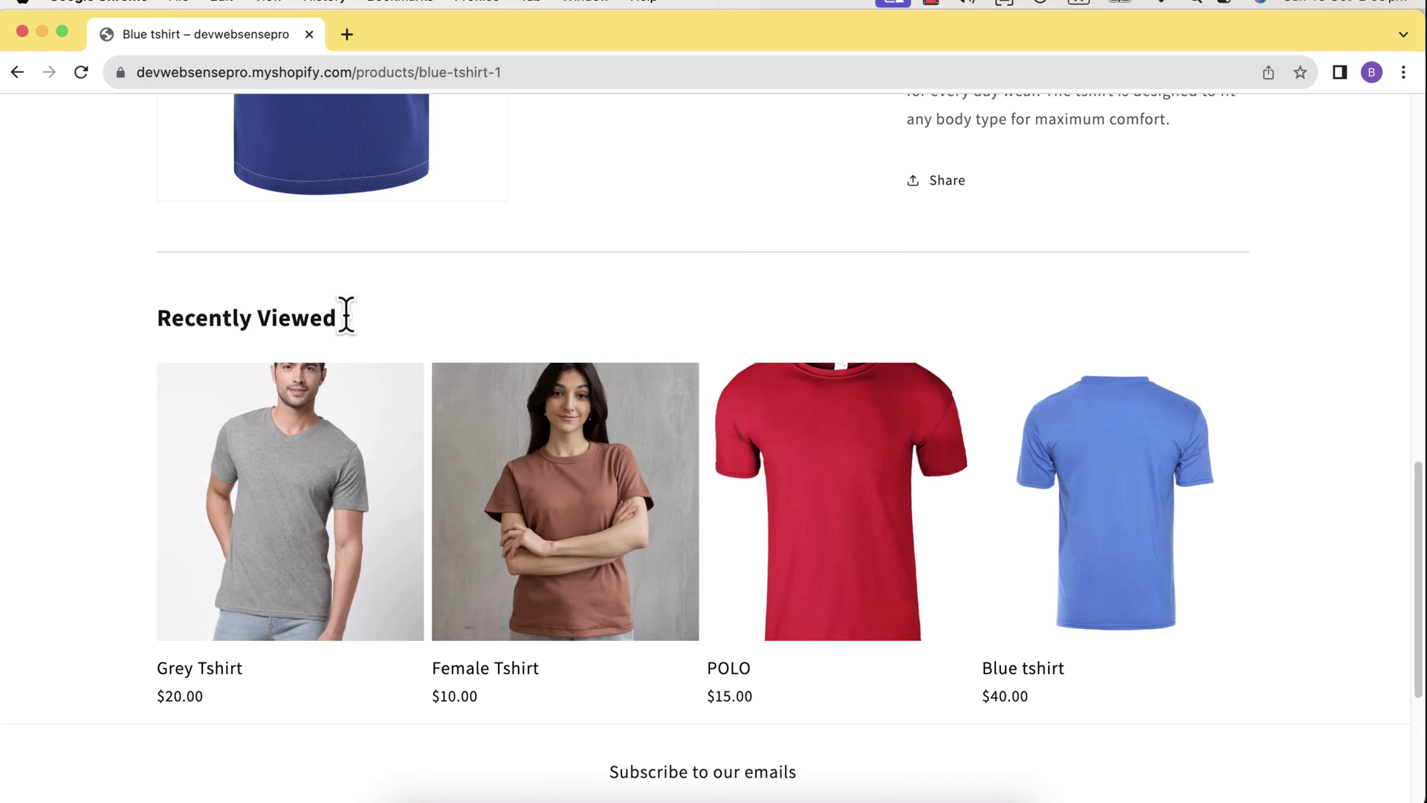
Step: Highlight the Recently Viewed heading and inspect the Blue tshirt card's markup
{"action": "left_click_drag", "start_coordinate": [157, 338], "coordinate": [322, 304]}
{"action": "left_click", "coordinate": [560, 279]}
{"action": "scroll", "coordinate": [560, 288], "scroll_direction": "down", "scroll_amount": 3}
{"action": "scroll", "coordinate": [561, 288], "scroll_direction": "up", "scroll_amount": 3}
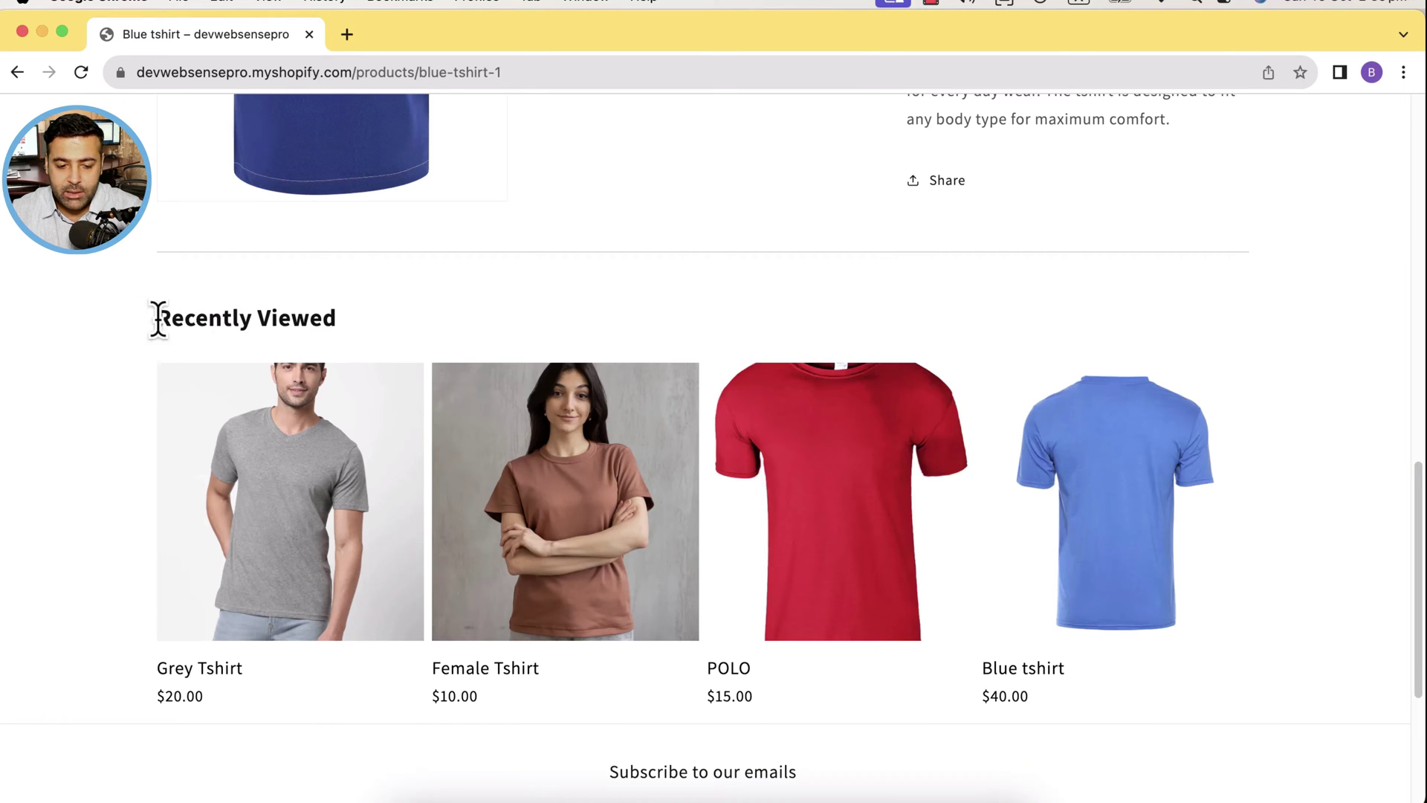
{"action": "left_click_drag", "start_coordinate": [158, 318], "coordinate": [342, 306]}
{"action": "left_click", "coordinate": [559, 279]}
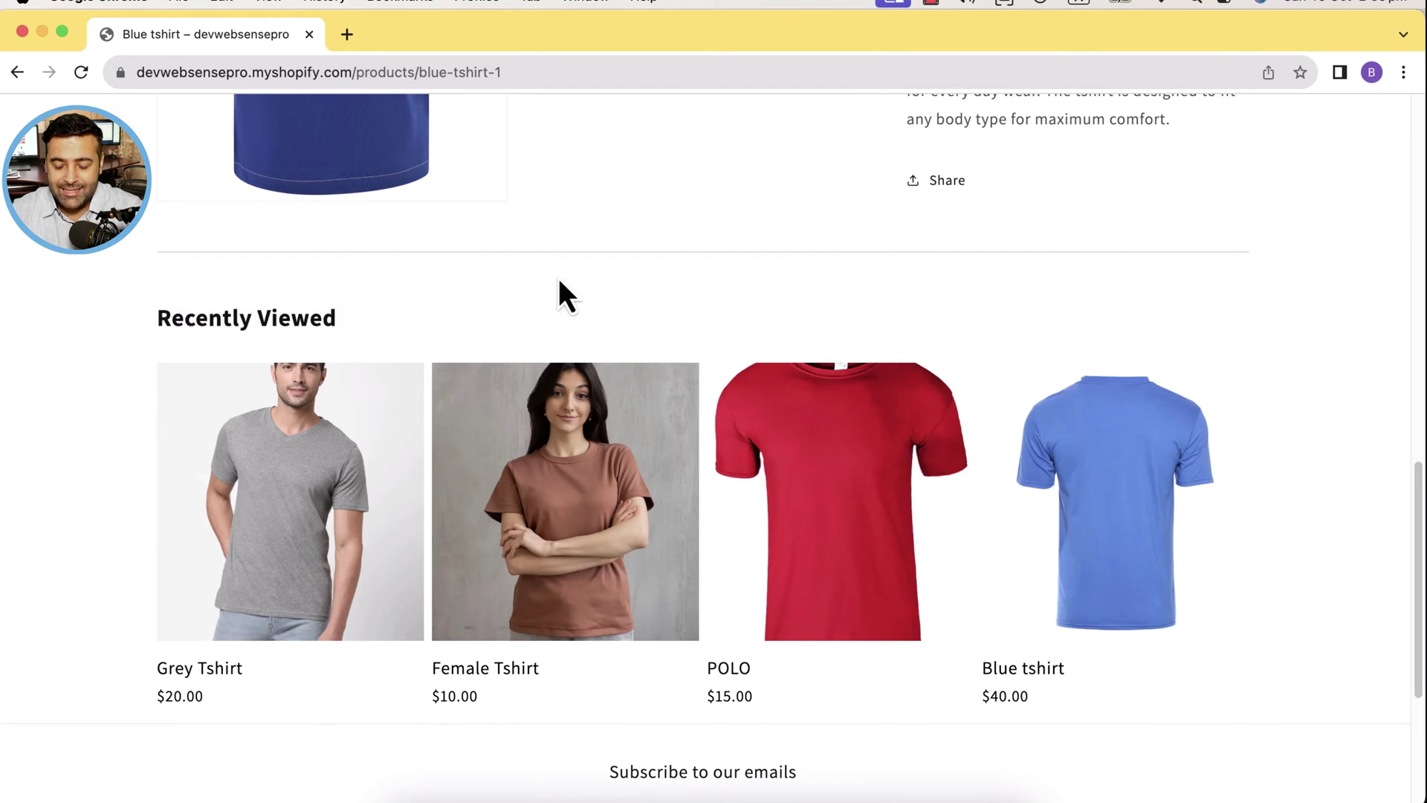
{"action": "scroll", "coordinate": [559, 293], "scroll_direction": "down", "scroll_amount": 3}
{"action": "scroll", "coordinate": [559, 293], "scroll_direction": "up", "scroll_amount": 5}
{"action": "scroll", "coordinate": [661, 336], "scroll_direction": "down", "scroll_amount": 3}
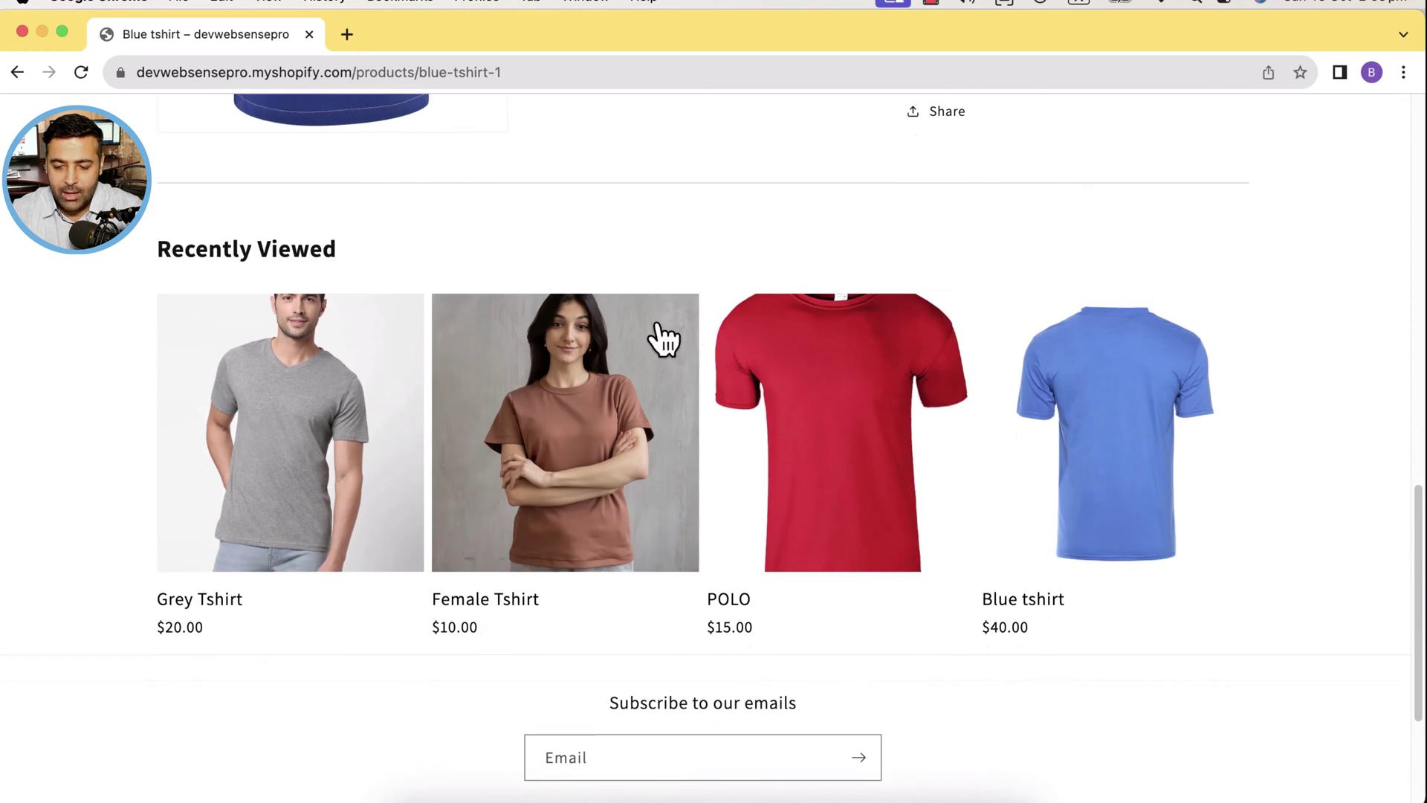
{"action": "right_click", "coordinate": [1236, 612]}
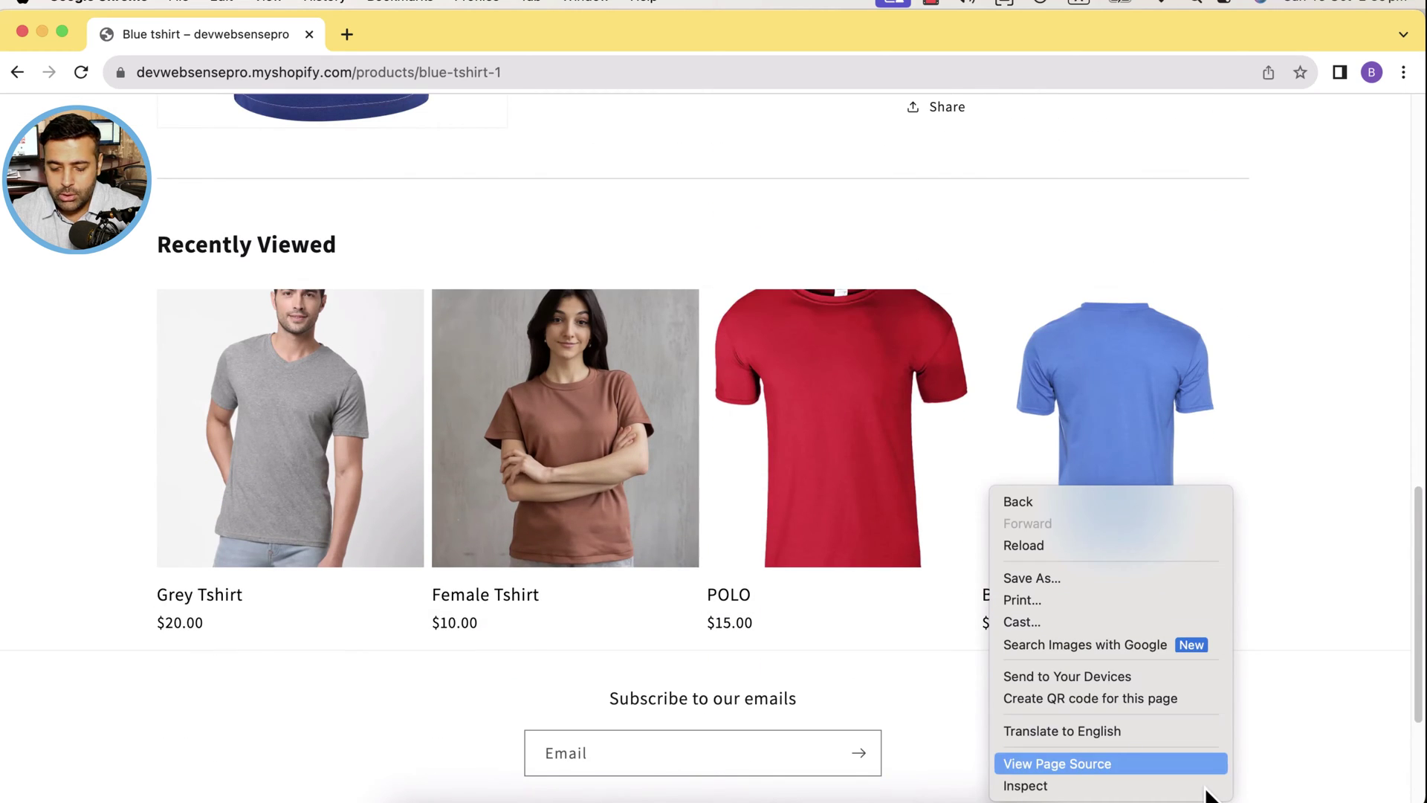
{"action": "left_click", "coordinate": [1207, 790]}
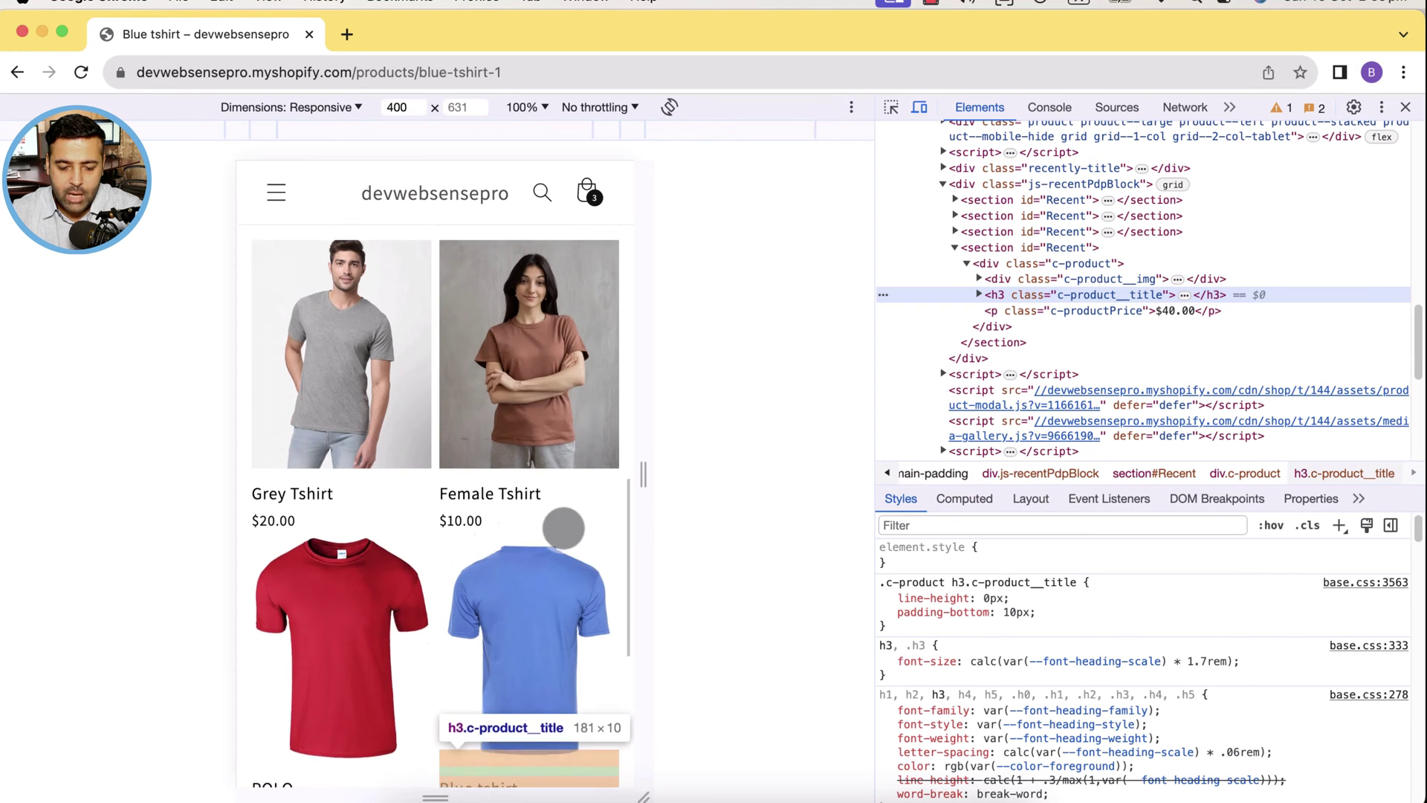
{"action": "scroll", "coordinate": [563, 526], "scroll_direction": "up", "scroll_amount": 3}
{"action": "scroll", "coordinate": [582, 421], "scroll_direction": "up", "scroll_amount": 3}
{"action": "scroll", "coordinate": [580, 420], "scroll_direction": "up", "scroll_amount": 5}
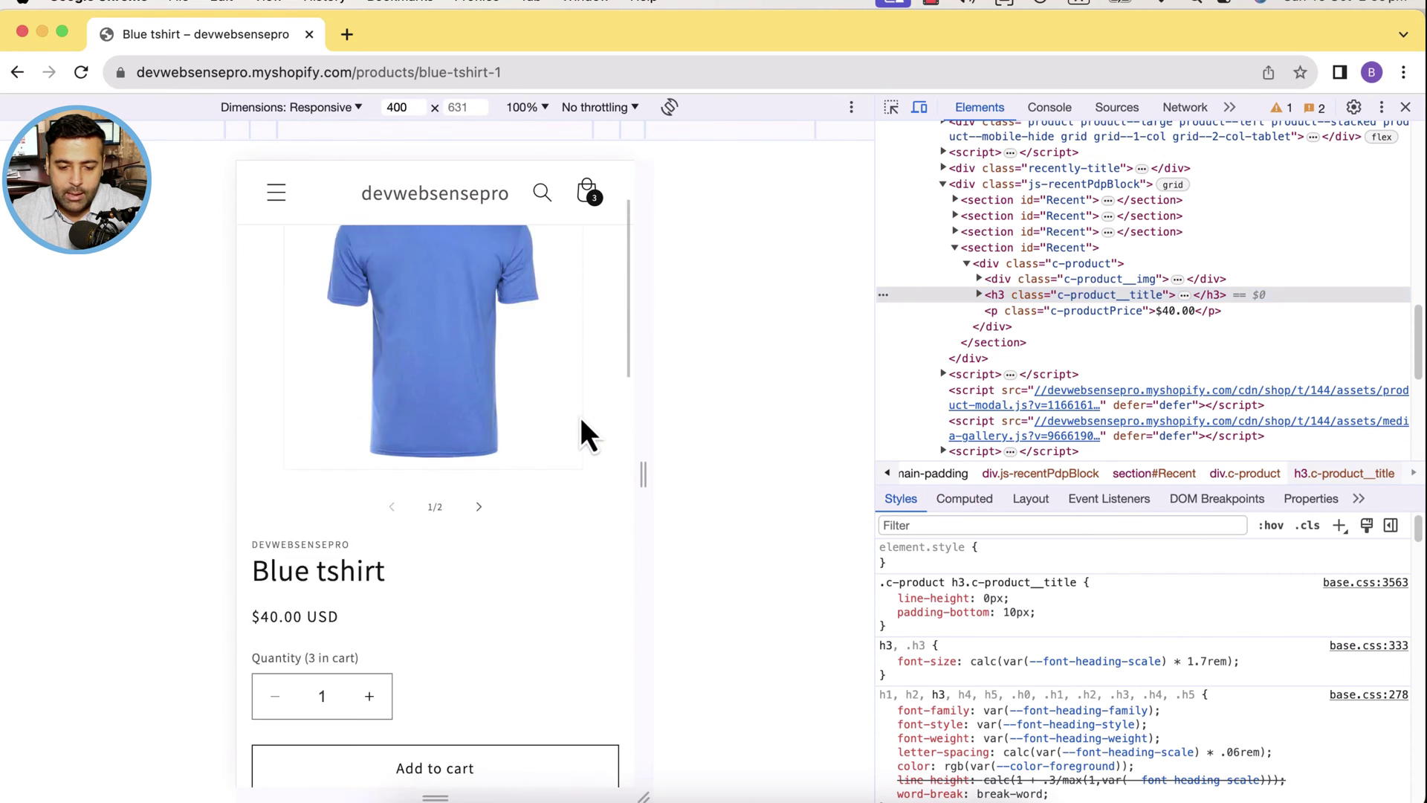
{"action": "scroll", "coordinate": [582, 421], "scroll_direction": "down", "scroll_amount": 5}
{"action": "scroll", "coordinate": [581, 417], "scroll_direction": "down", "scroll_amount": 5}
{"action": "scroll", "coordinate": [442, 340], "scroll_direction": "down", "scroll_amount": 2}
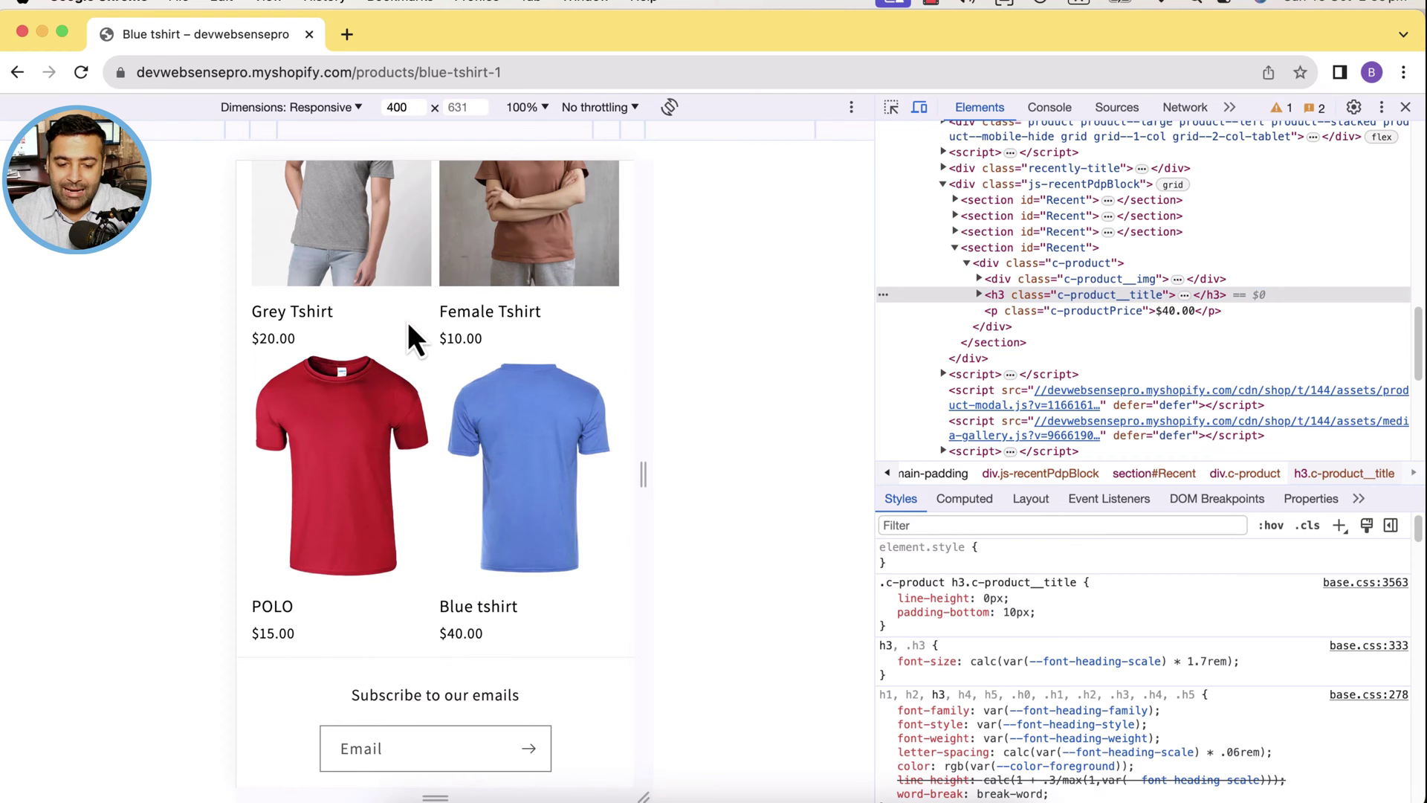
{"action": "left_click", "coordinate": [1405, 107]}
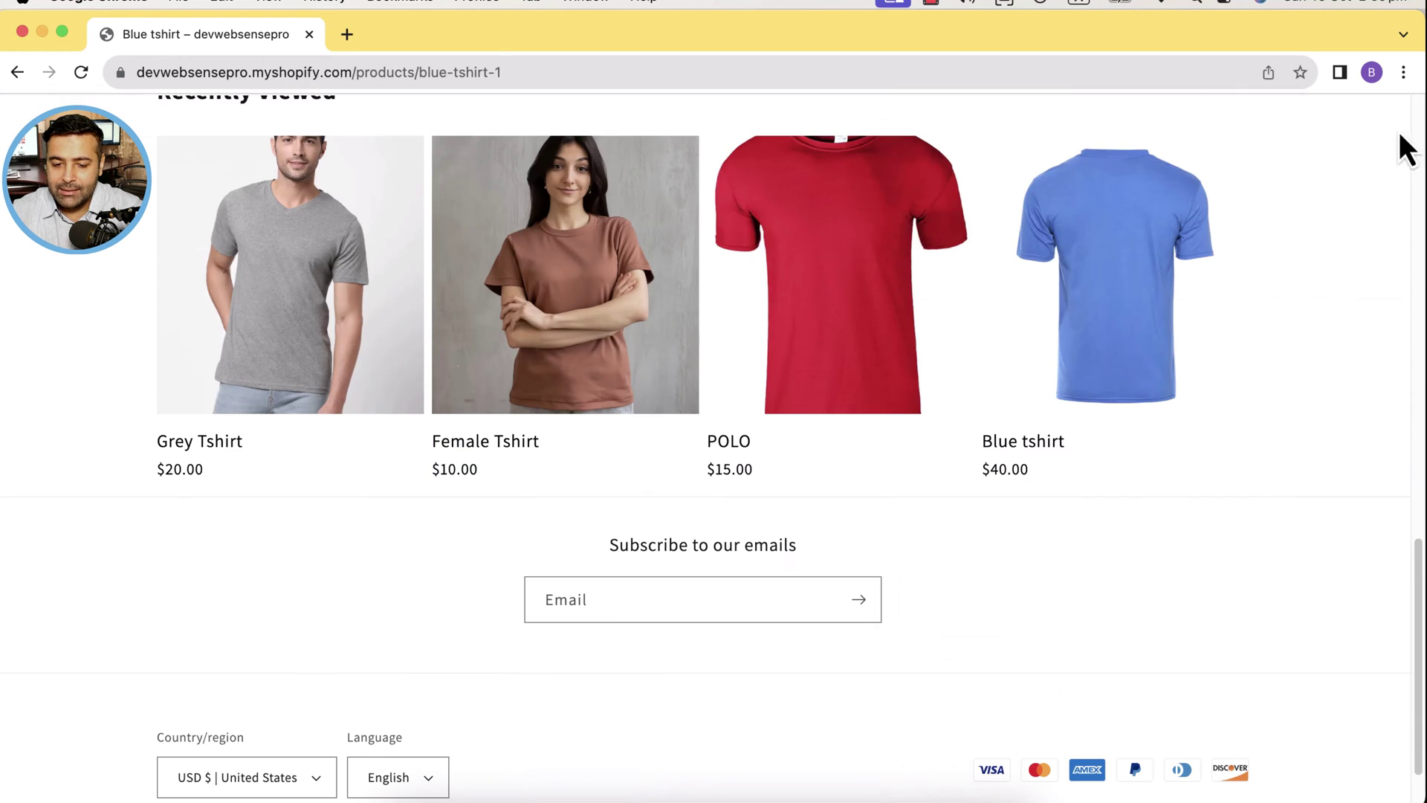
{"action": "scroll", "coordinate": [1273, 462], "scroll_direction": "up", "scroll_amount": 2}
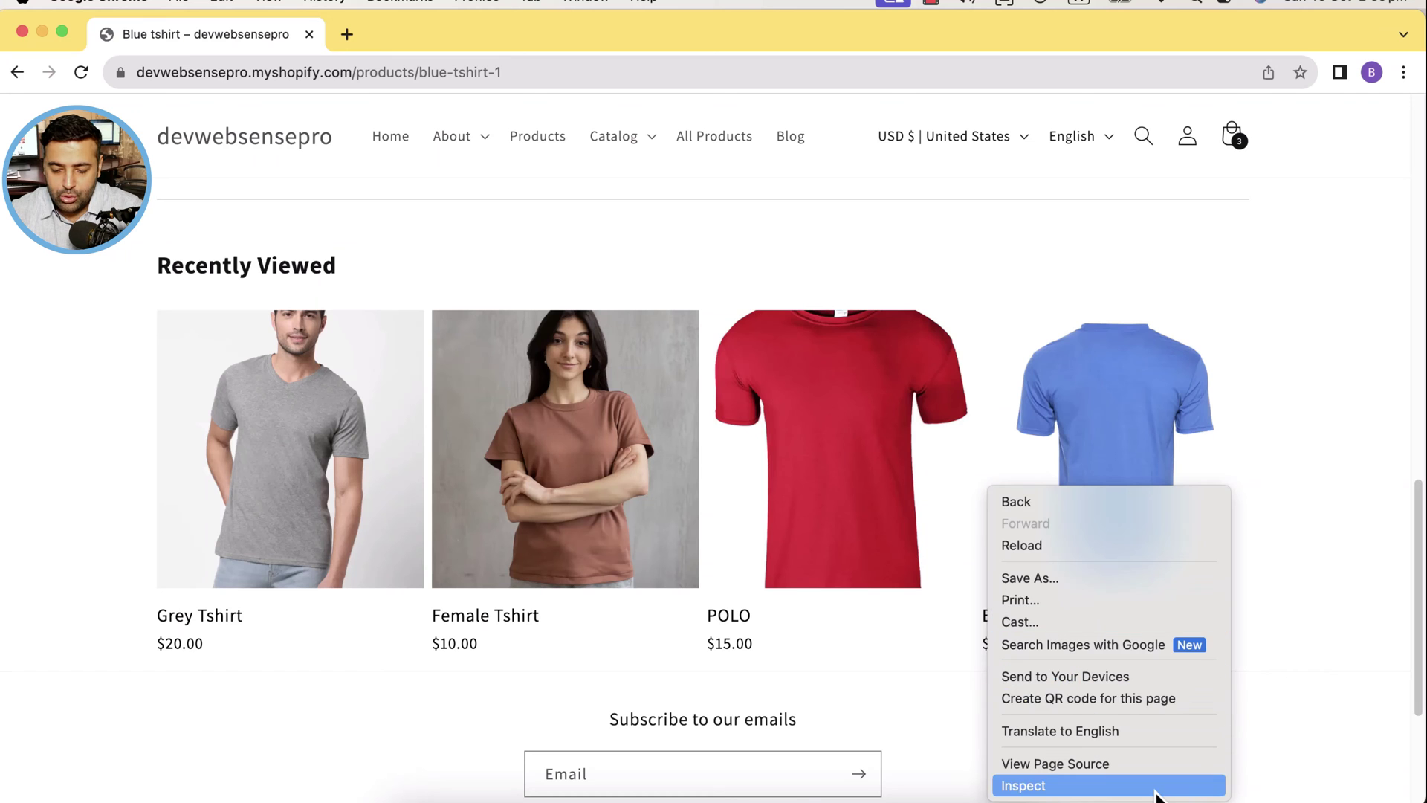
Step: Reopen DevTools at normal desktop width, docked along the bottom of the page
{"action": "left_click", "coordinate": [1160, 787]}
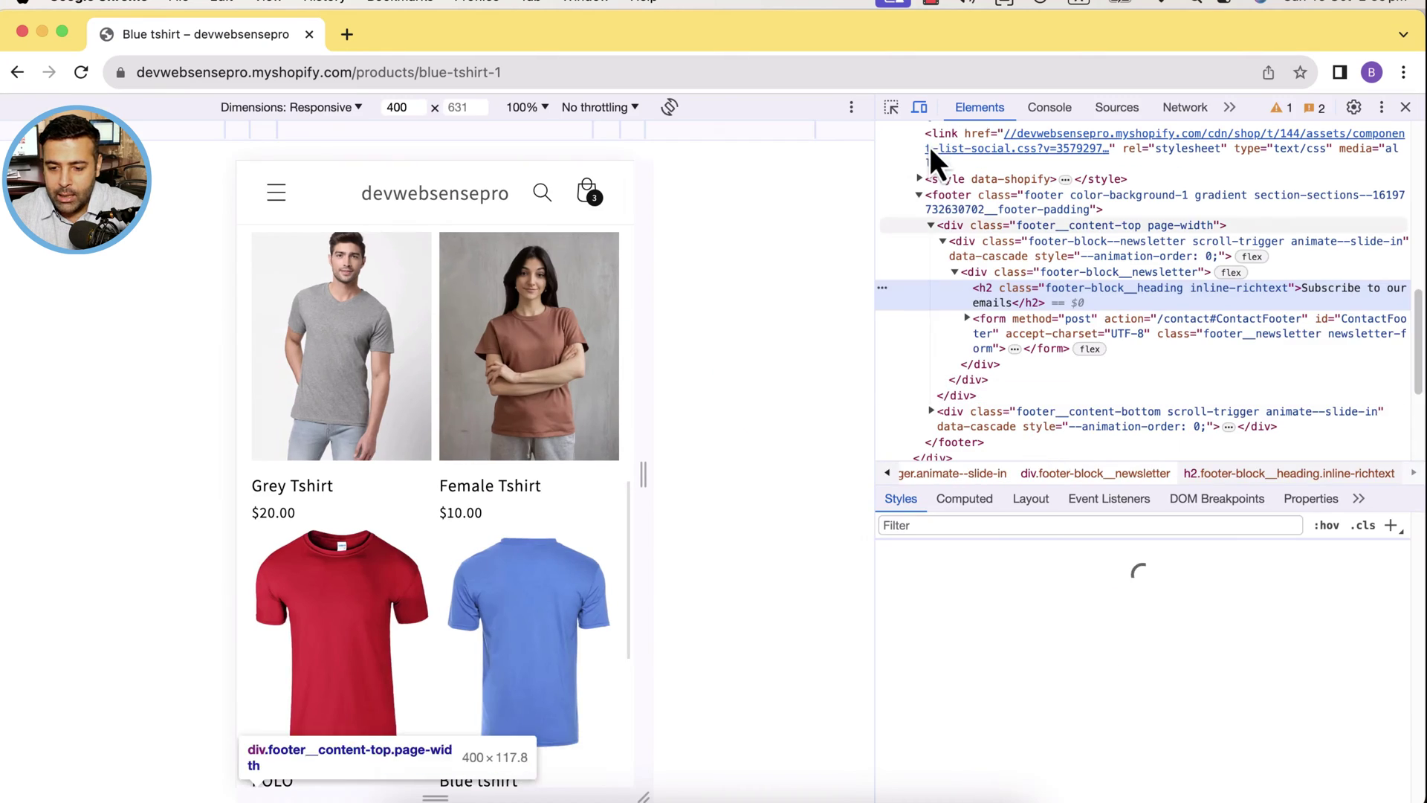
{"action": "left_click", "coordinate": [920, 108]}
{"action": "left_click", "coordinate": [1382, 107]}
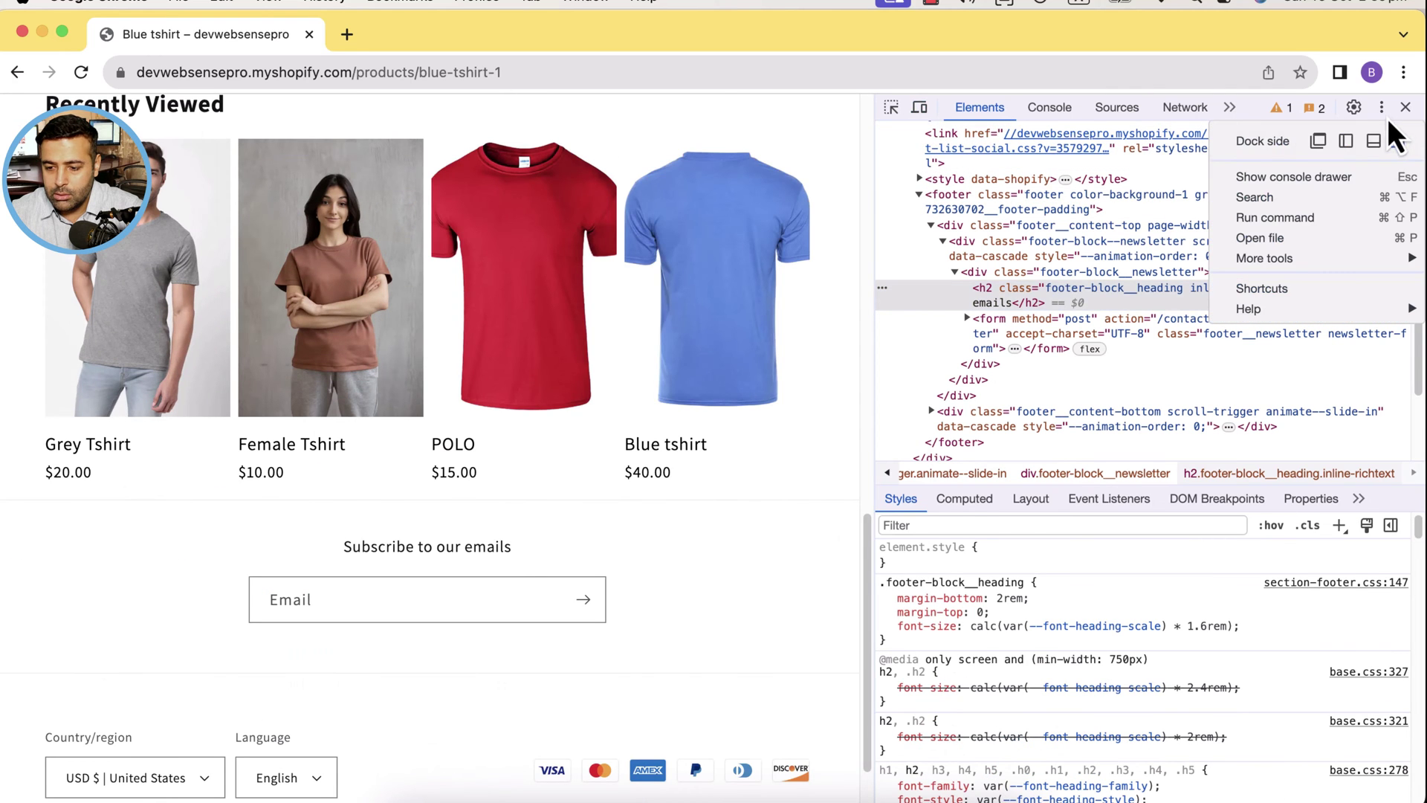
{"action": "left_click", "coordinate": [1379, 137]}
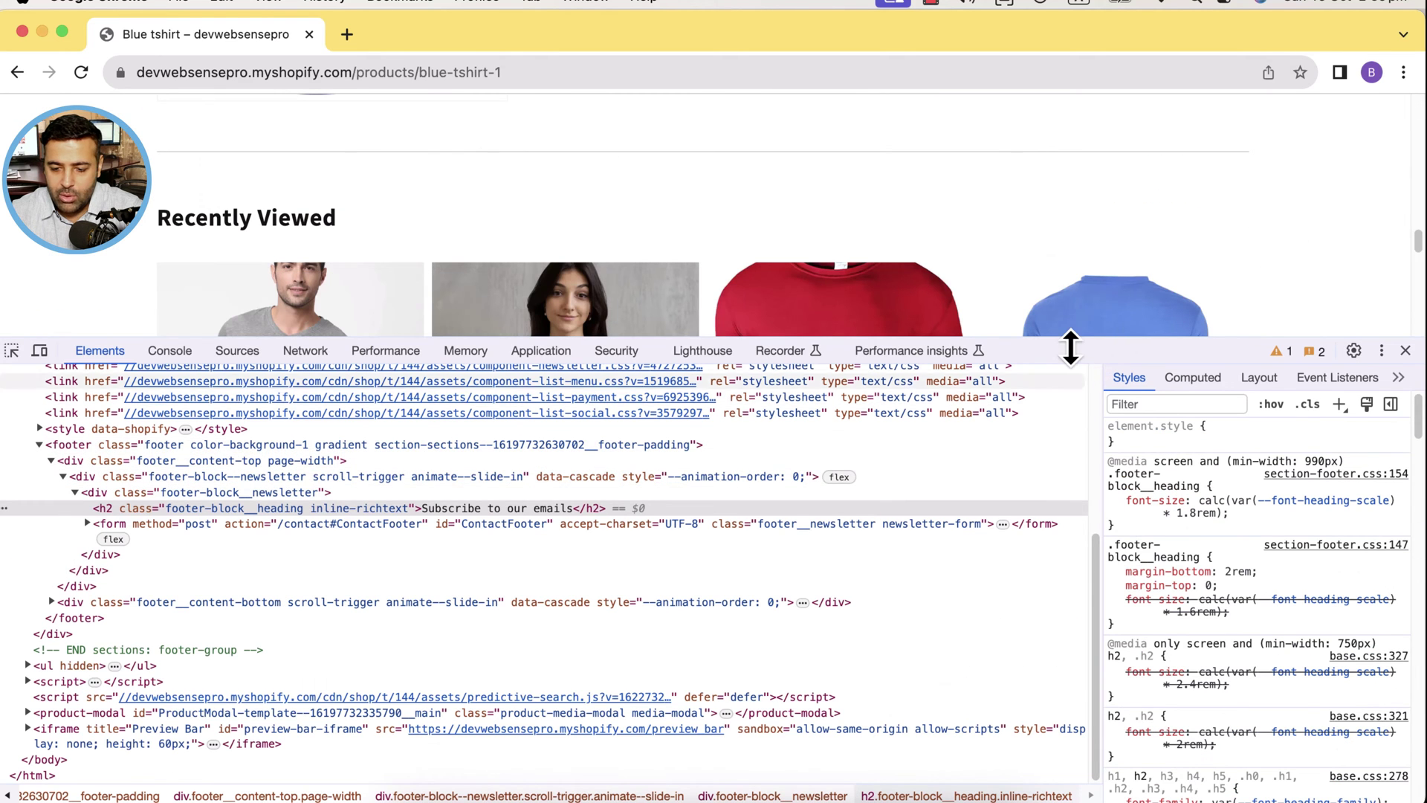
{"action": "left_click_drag", "start_coordinate": [1072, 338], "coordinate": [1073, 542]}
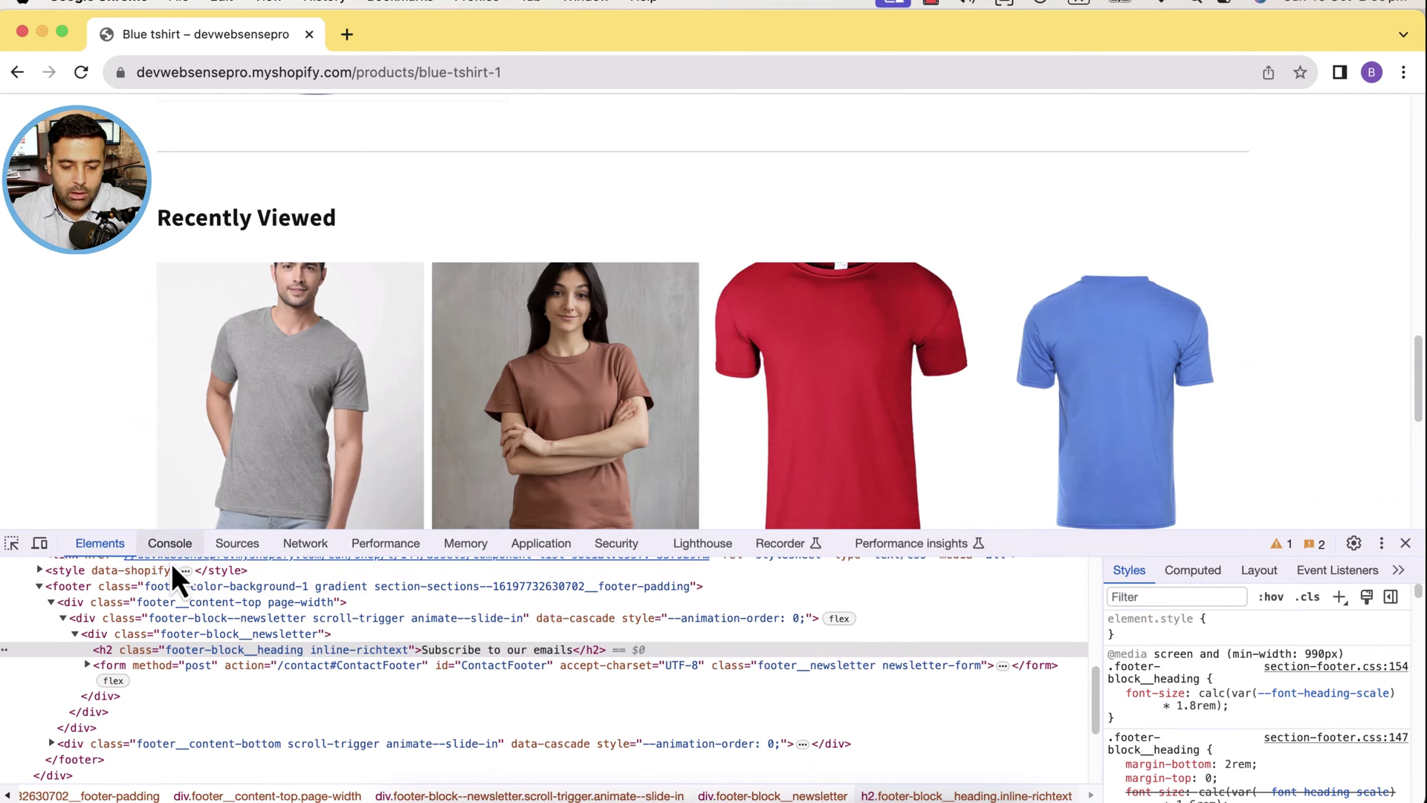
Step: Delete the recently_viewed key from Local storage, then close DevTools
{"action": "left_click", "coordinate": [535, 544]}
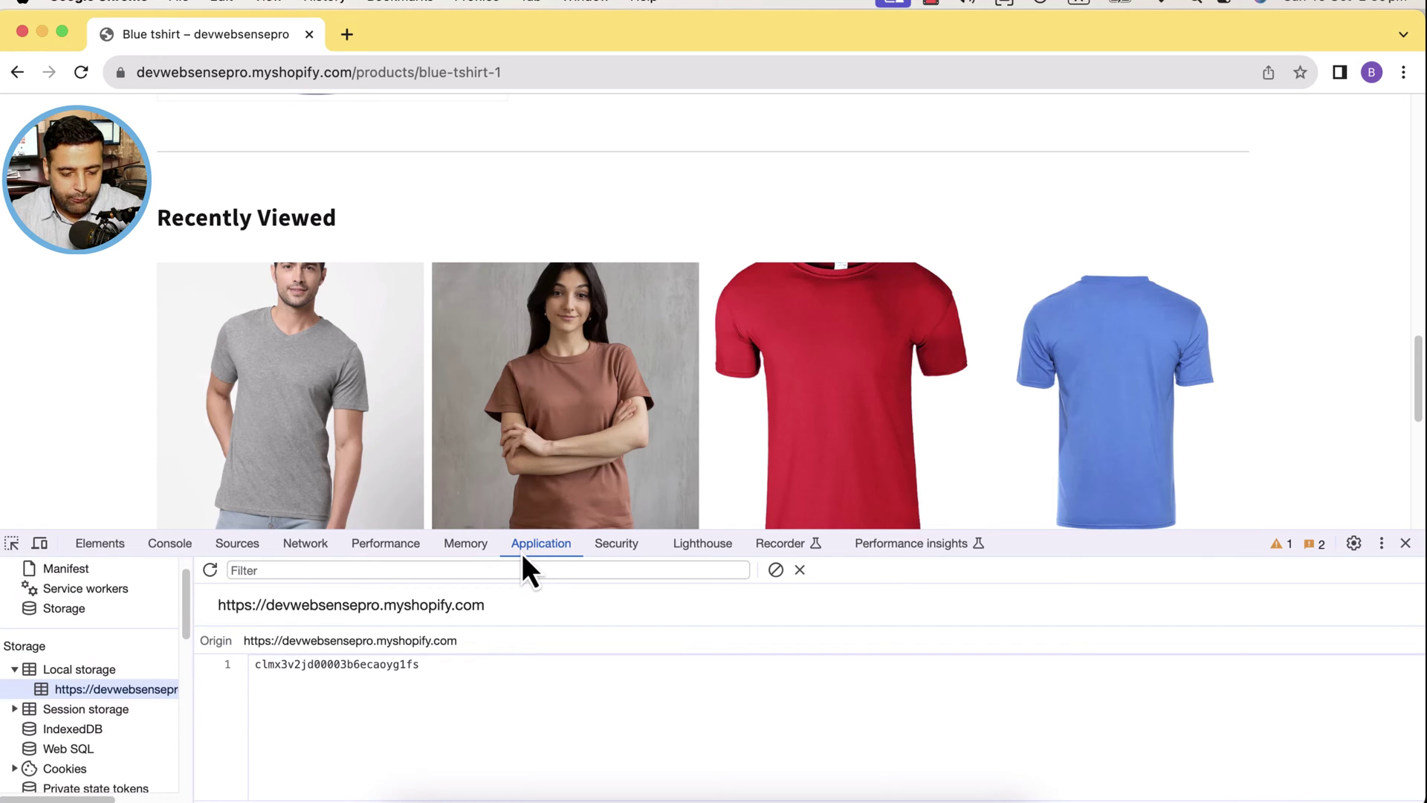
{"action": "left_click_drag", "start_coordinate": [1170, 543], "coordinate": [1180, 441]}
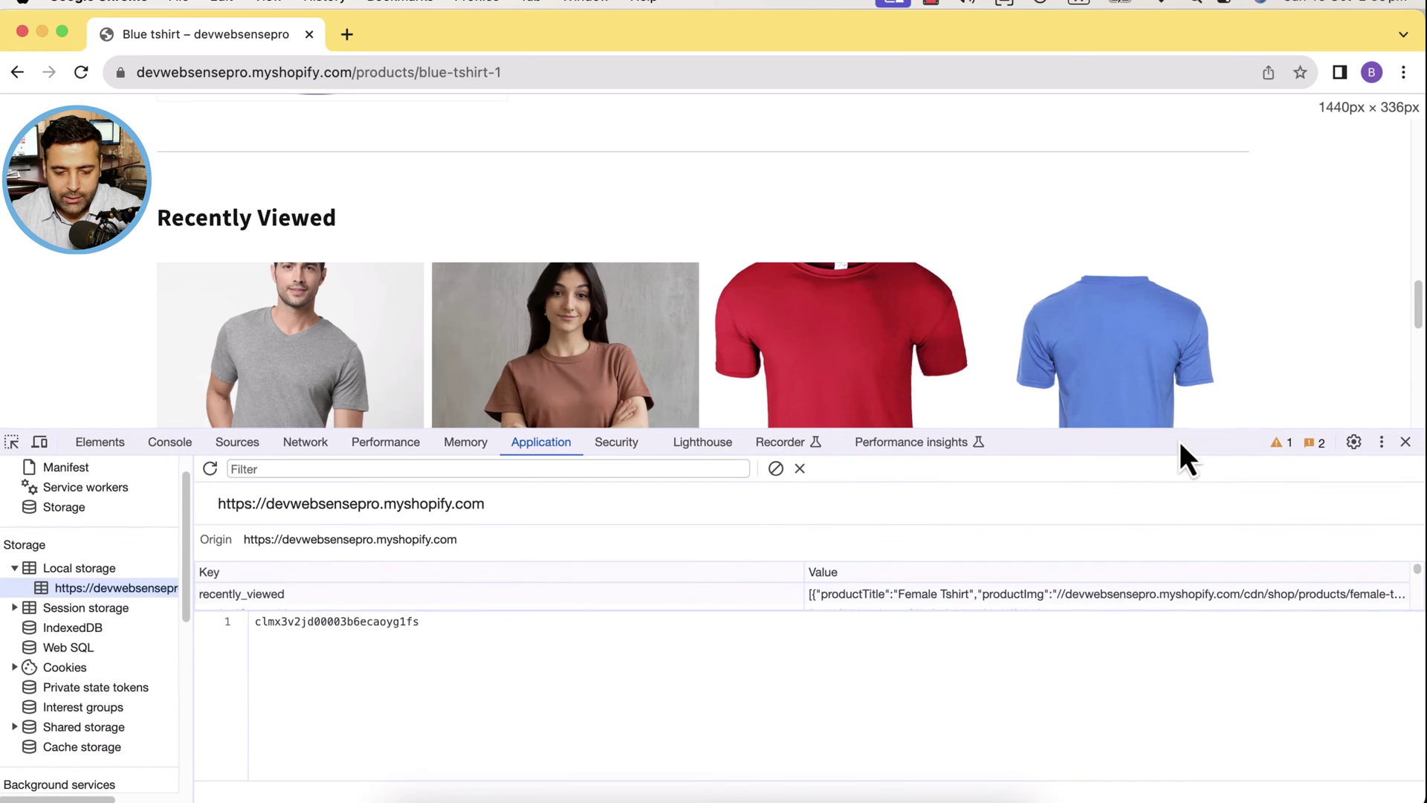
{"action": "left_click_drag", "start_coordinate": [1130, 611], "coordinate": [1132, 764]}
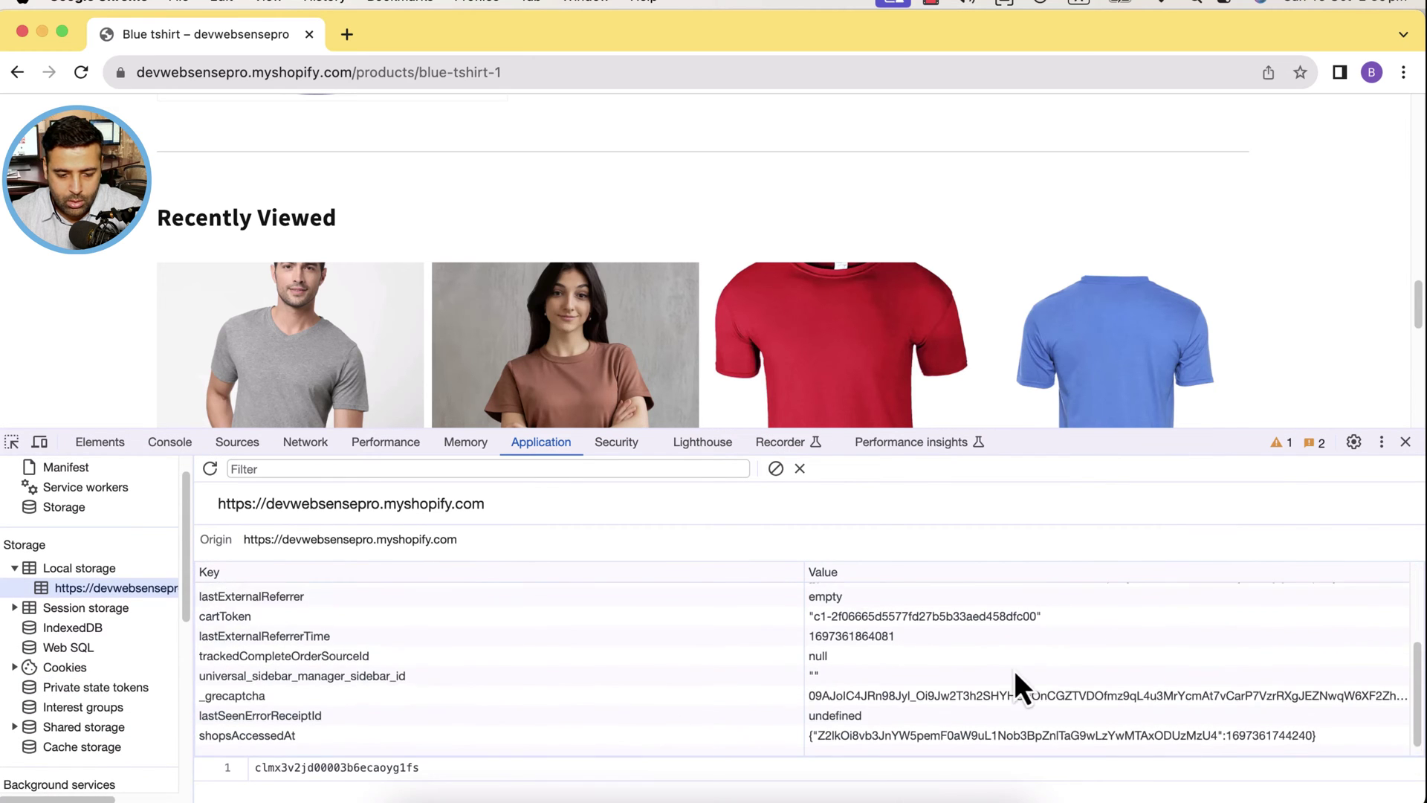
{"action": "scroll", "coordinate": [1014, 671], "scroll_direction": "up", "scroll_amount": 5}
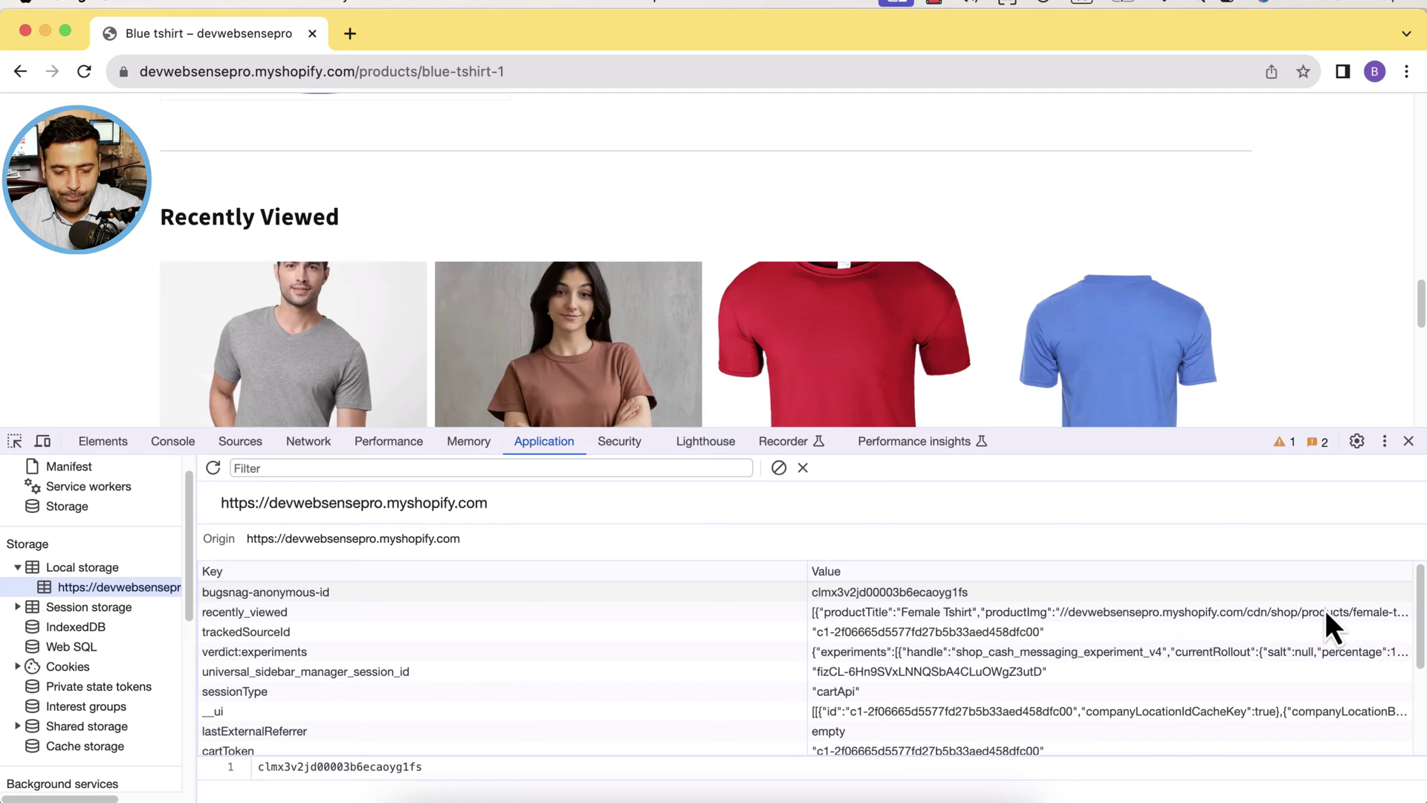
{"action": "left_click", "coordinate": [439, 615]}
{"action": "right_click", "coordinate": [439, 616]}
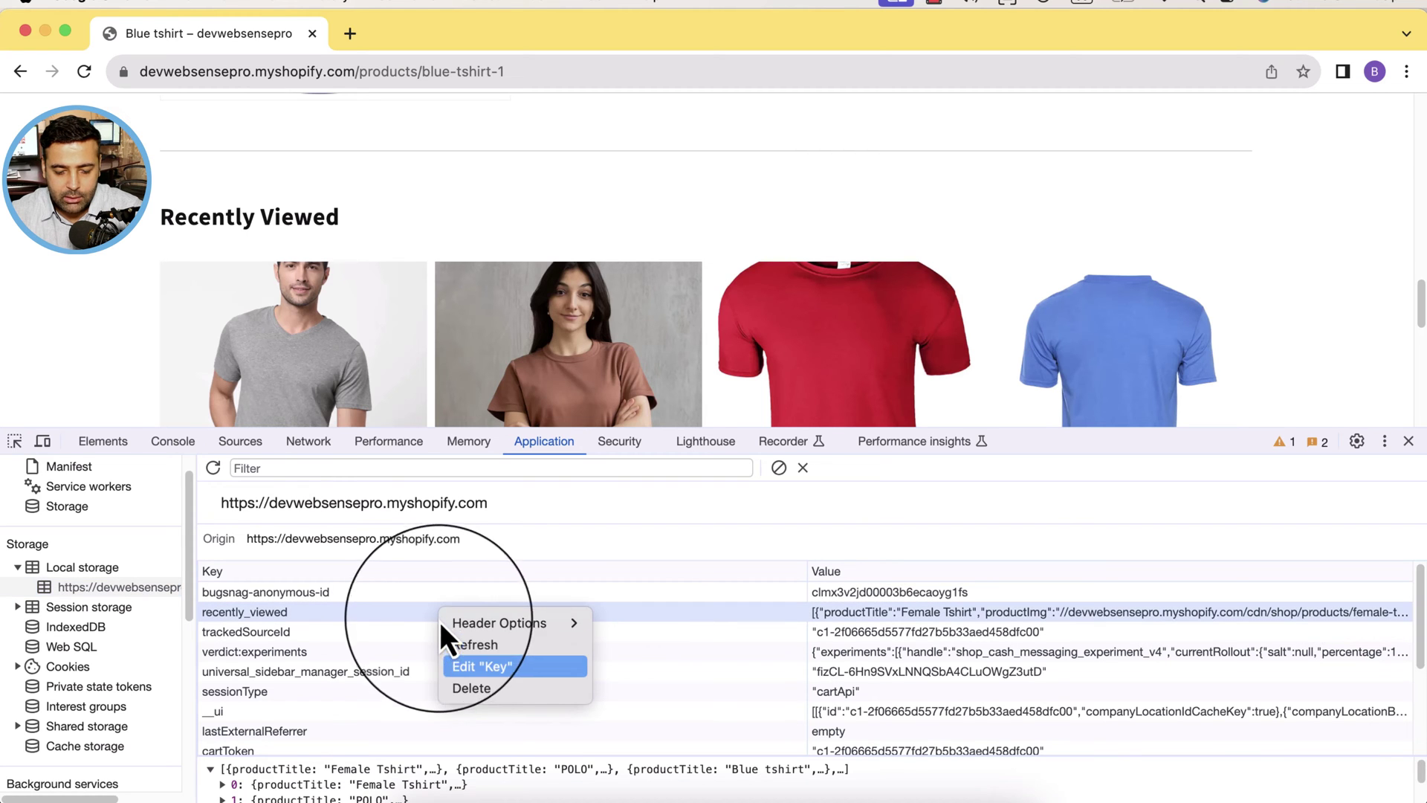
{"action": "left_click", "coordinate": [457, 689]}
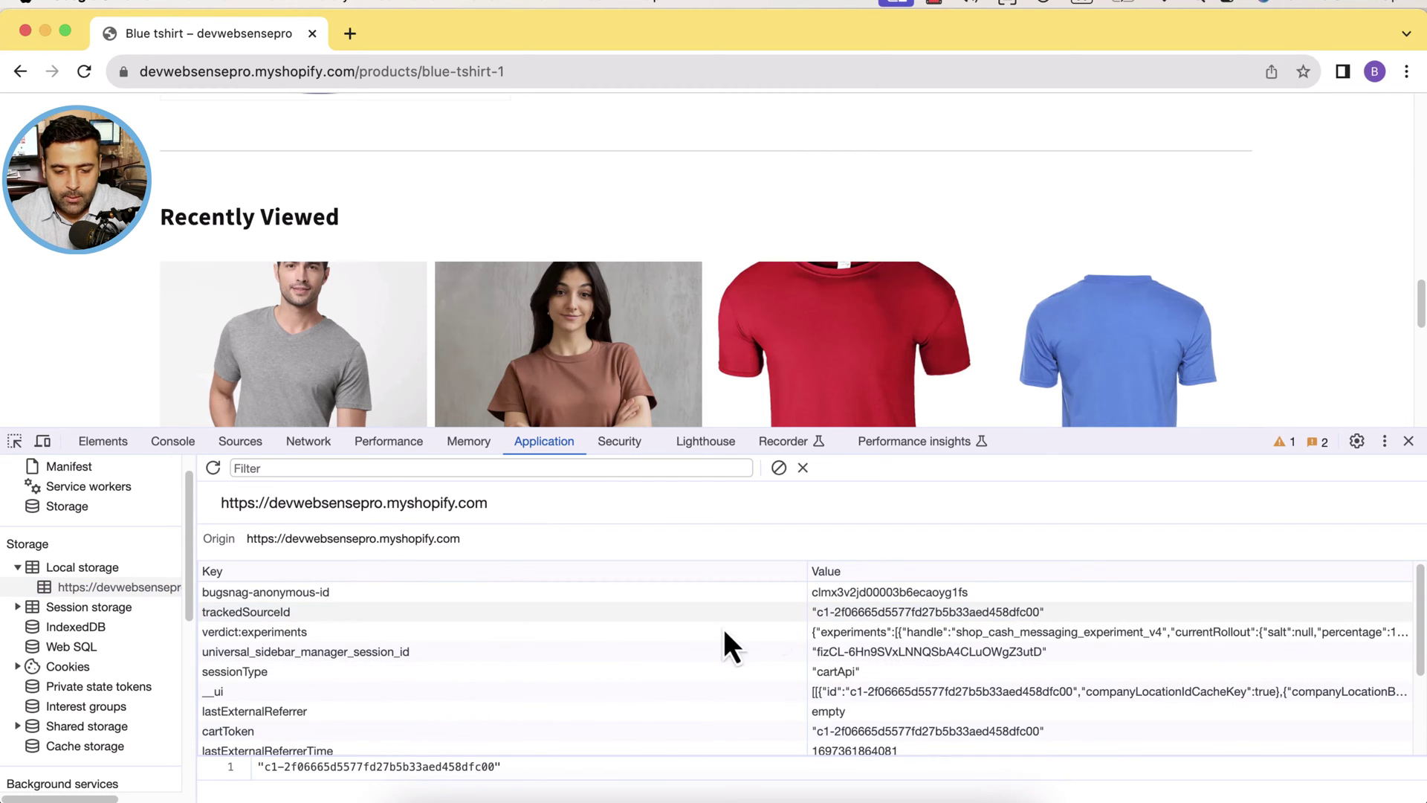
{"action": "left_click", "coordinate": [1409, 441]}
{"action": "scroll", "coordinate": [1329, 486], "scroll_direction": "up", "scroll_amount": 10}
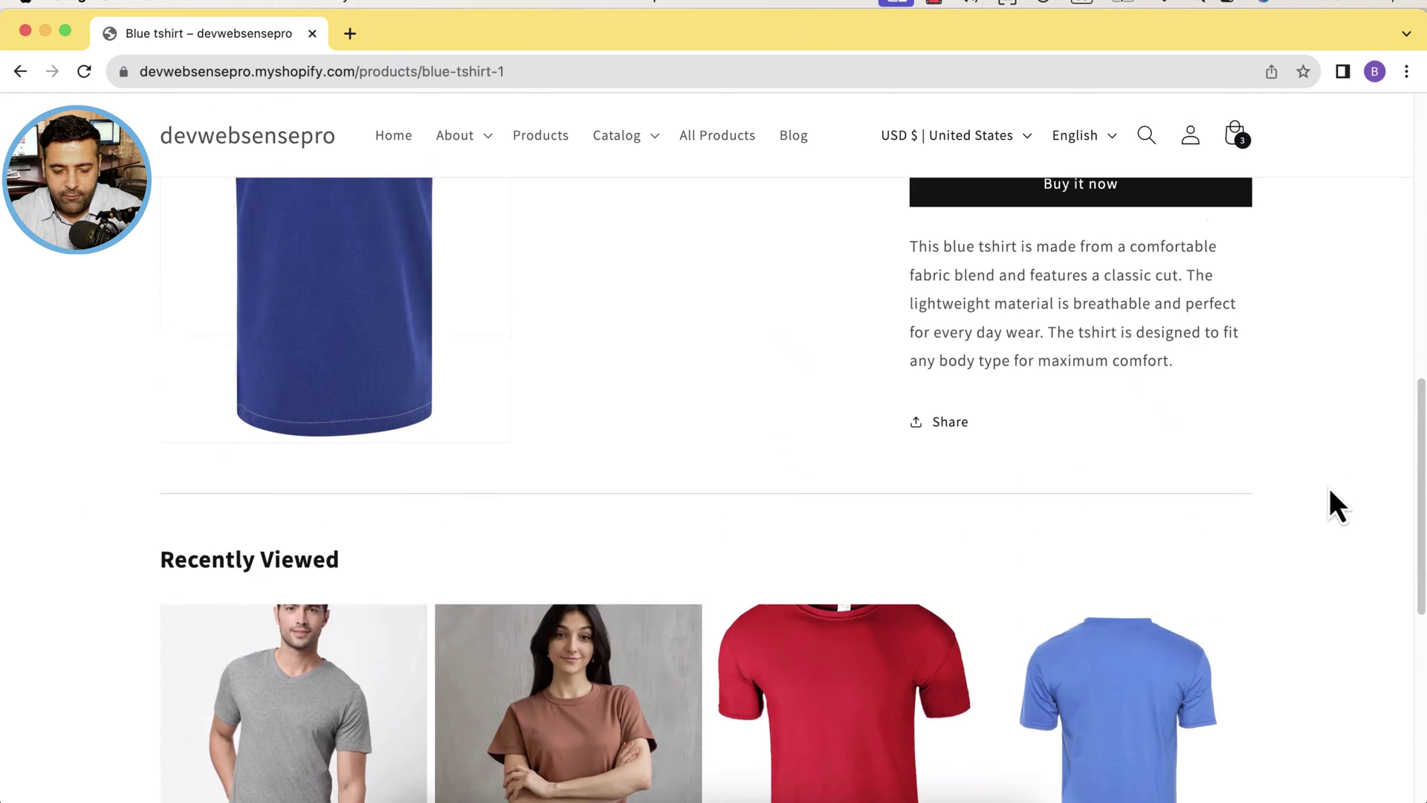
Step: Reload, visit Grey Tshirt from All Products, reload it, and return to All Products
{"action": "key", "text": "super+r"}
{"action": "scroll", "coordinate": [1004, 257], "scroll_direction": "down", "scroll_amount": 6}
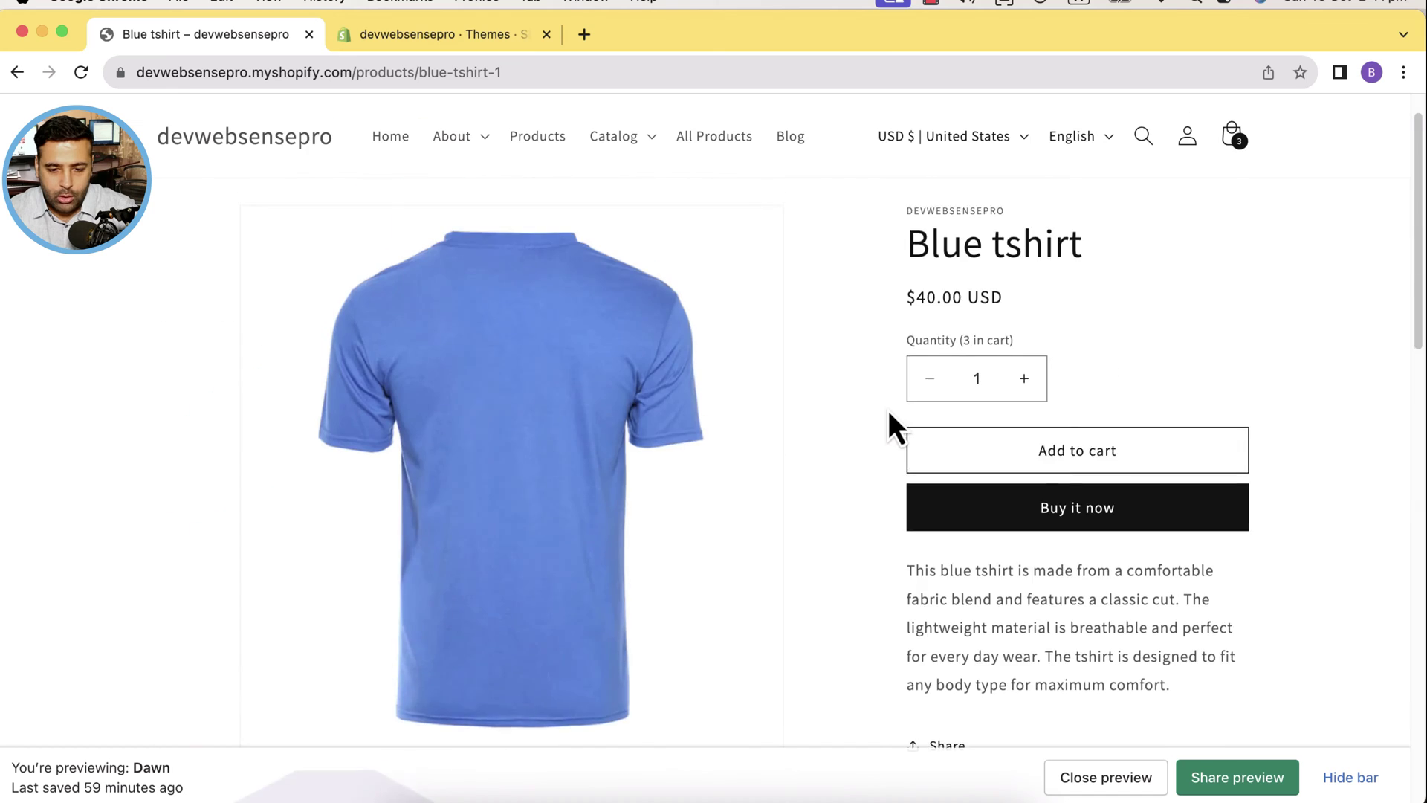
{"action": "left_click", "coordinate": [722, 186]}
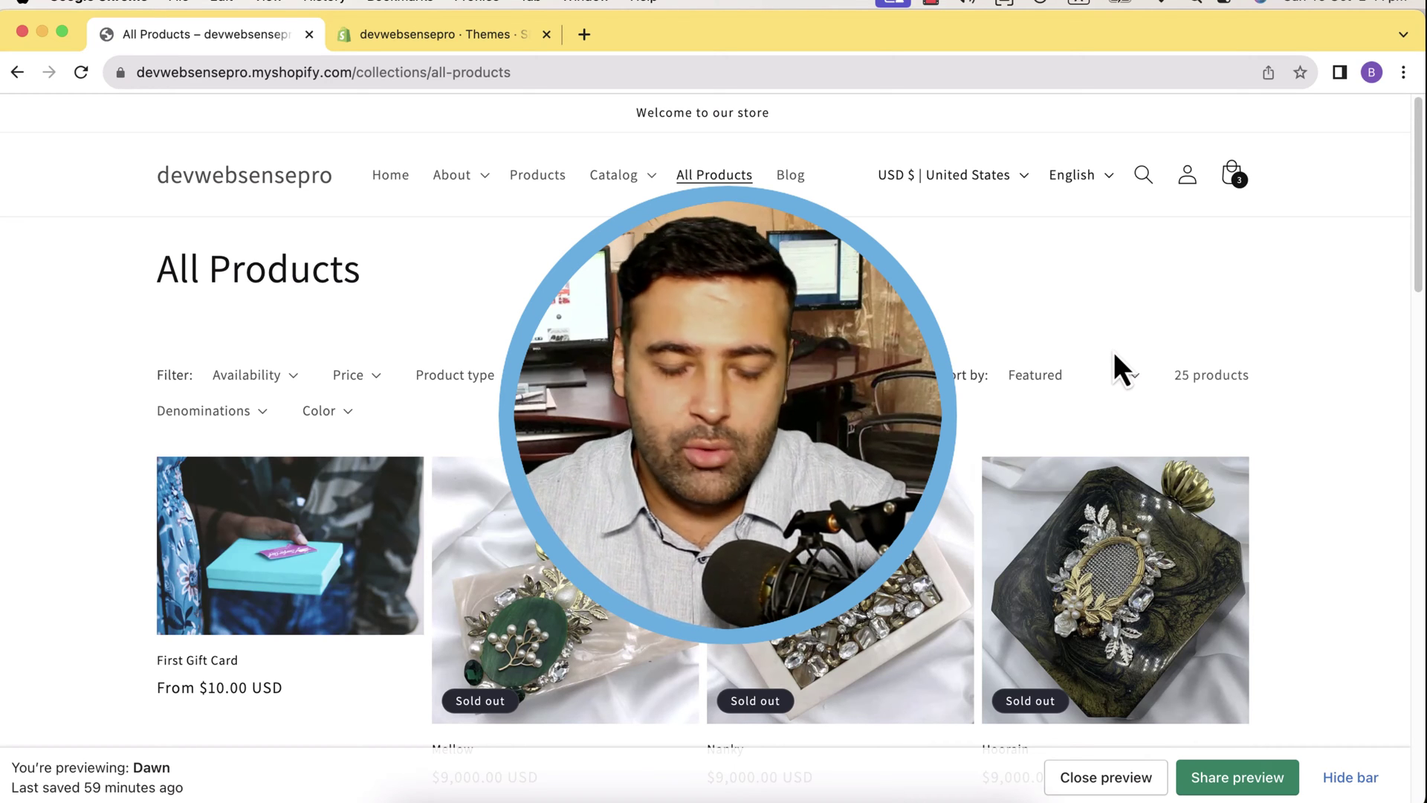
{"action": "scroll", "coordinate": [1341, 282], "scroll_direction": "down", "scroll_amount": 3}
{"action": "scroll", "coordinate": [1341, 299], "scroll_direction": "down", "scroll_amount": 2}
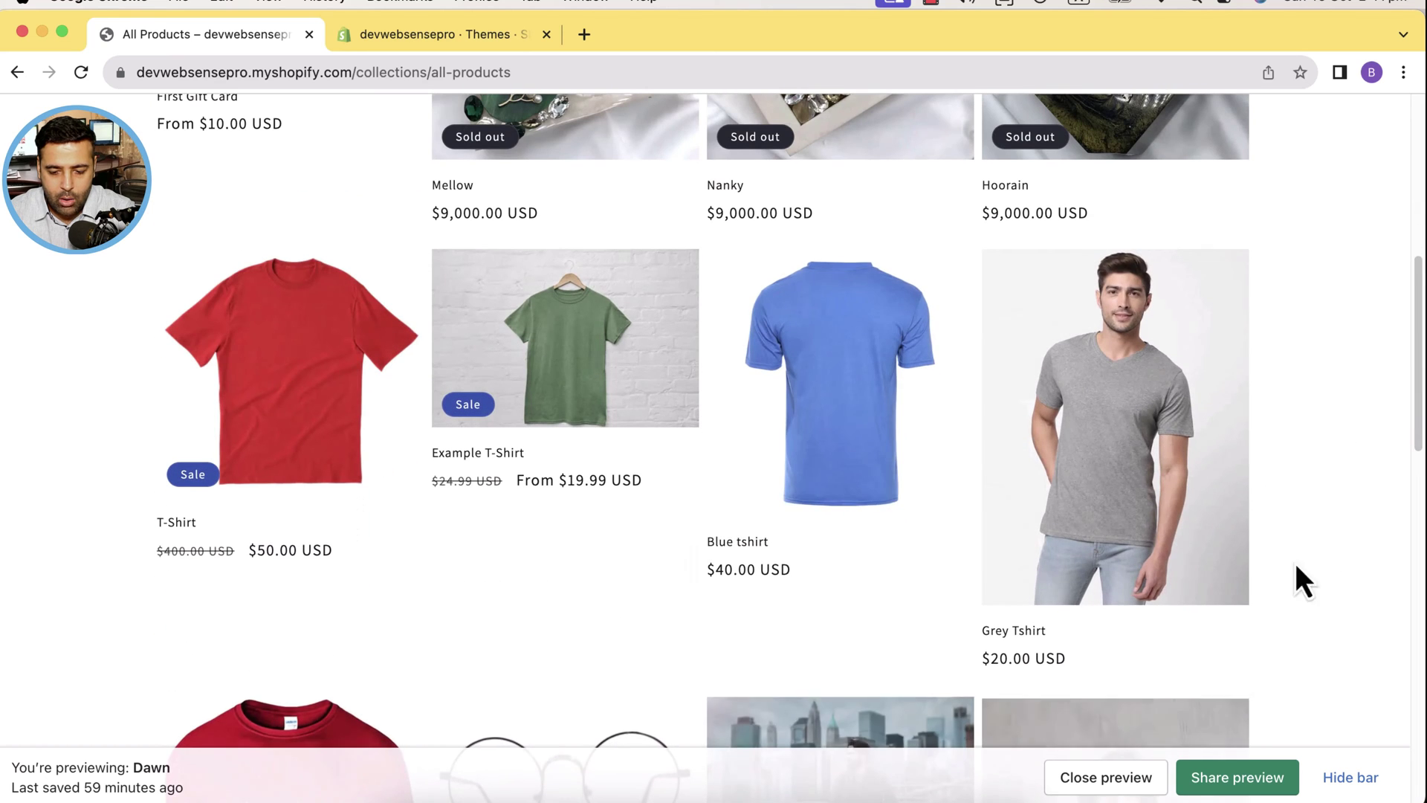
{"action": "left_click", "coordinate": [1171, 482]}
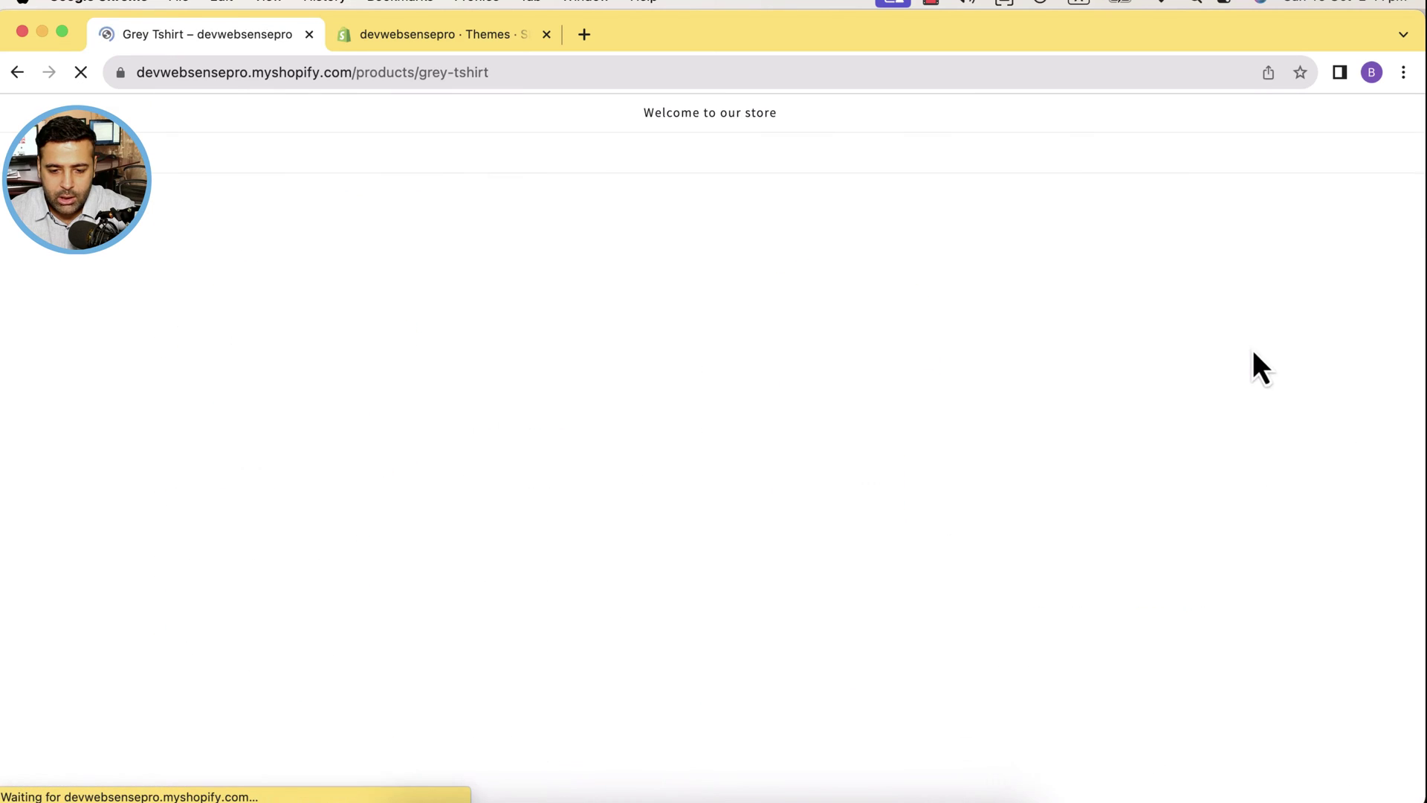
{"action": "scroll", "coordinate": [1242, 263], "scroll_direction": "down", "scroll_amount": 3}
{"action": "scroll", "coordinate": [1243, 268], "scroll_direction": "down", "scroll_amount": 2}
{"action": "scroll", "coordinate": [1239, 271], "scroll_direction": "down", "scroll_amount": 2}
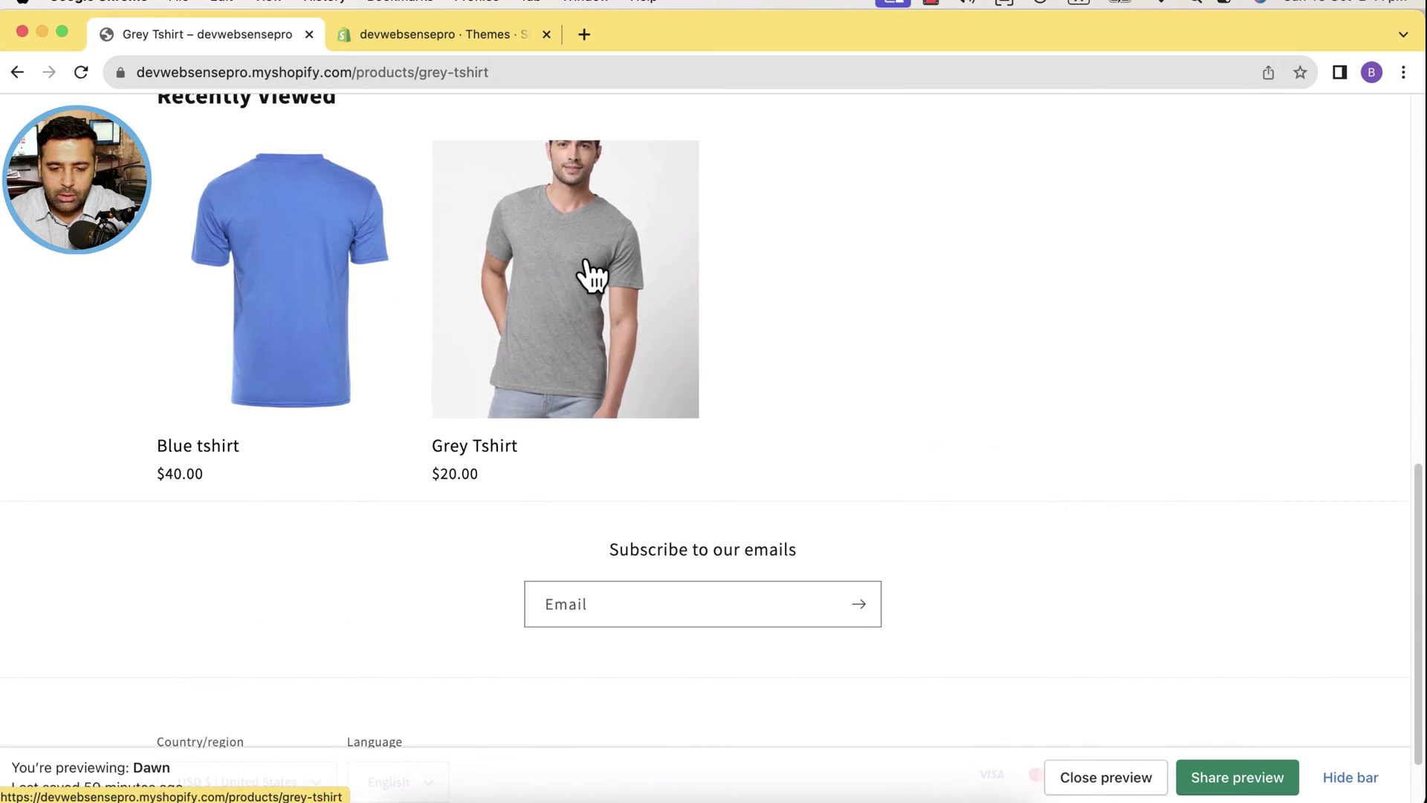
{"action": "left_click", "coordinate": [630, 322]}
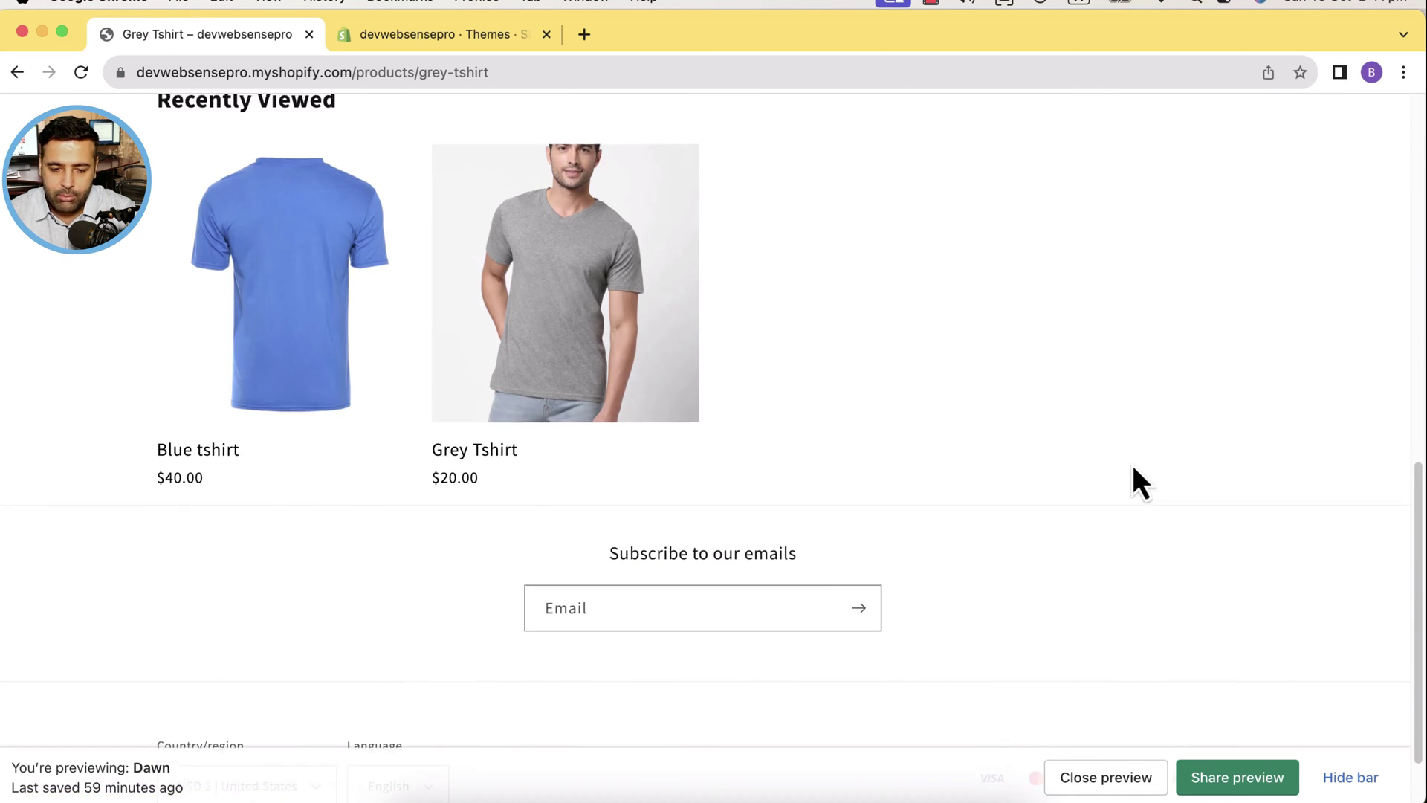
{"action": "left_click", "coordinate": [712, 190]}
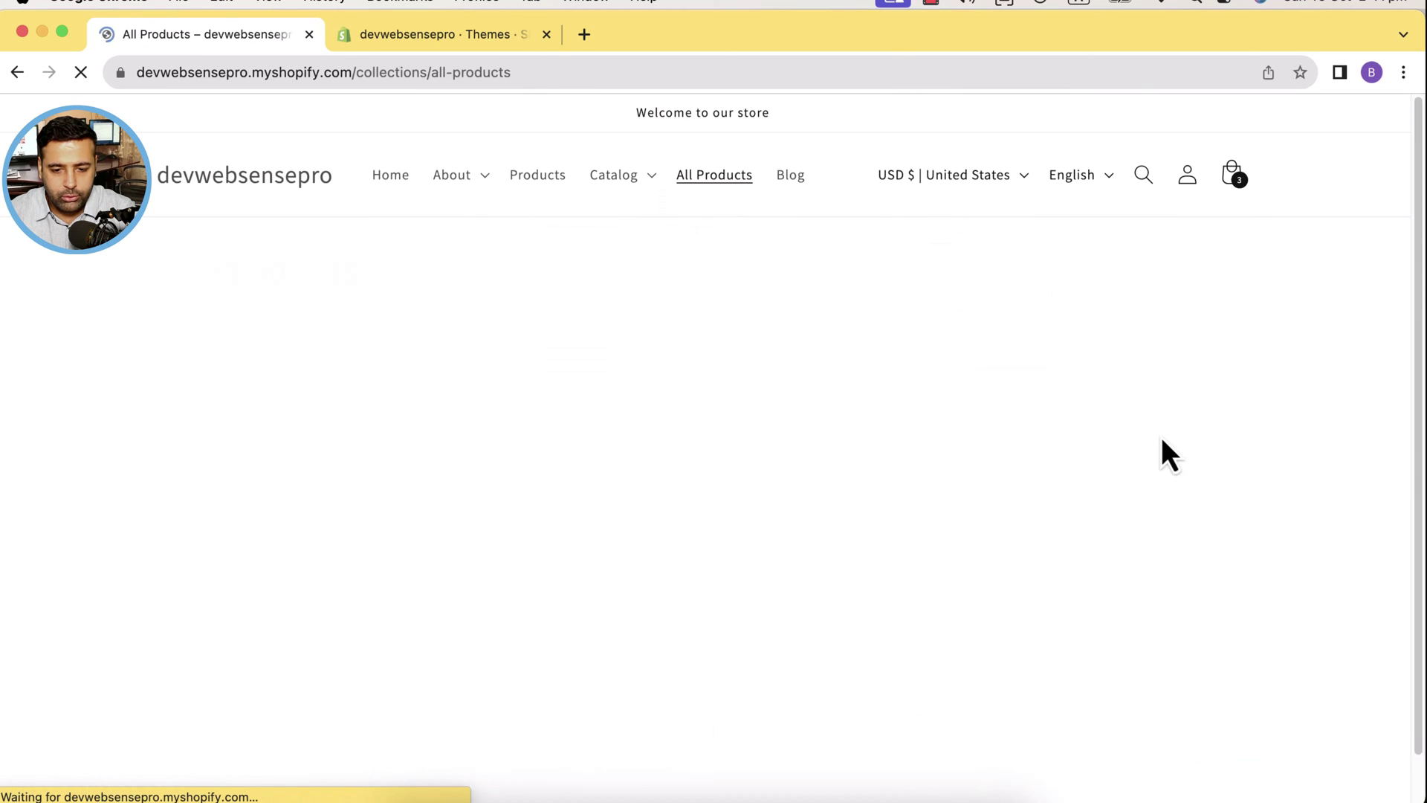
{"action": "scroll", "coordinate": [1321, 271], "scroll_direction": "down", "scroll_amount": 3}
{"action": "scroll", "coordinate": [1323, 256], "scroll_direction": "down", "scroll_amount": 5}
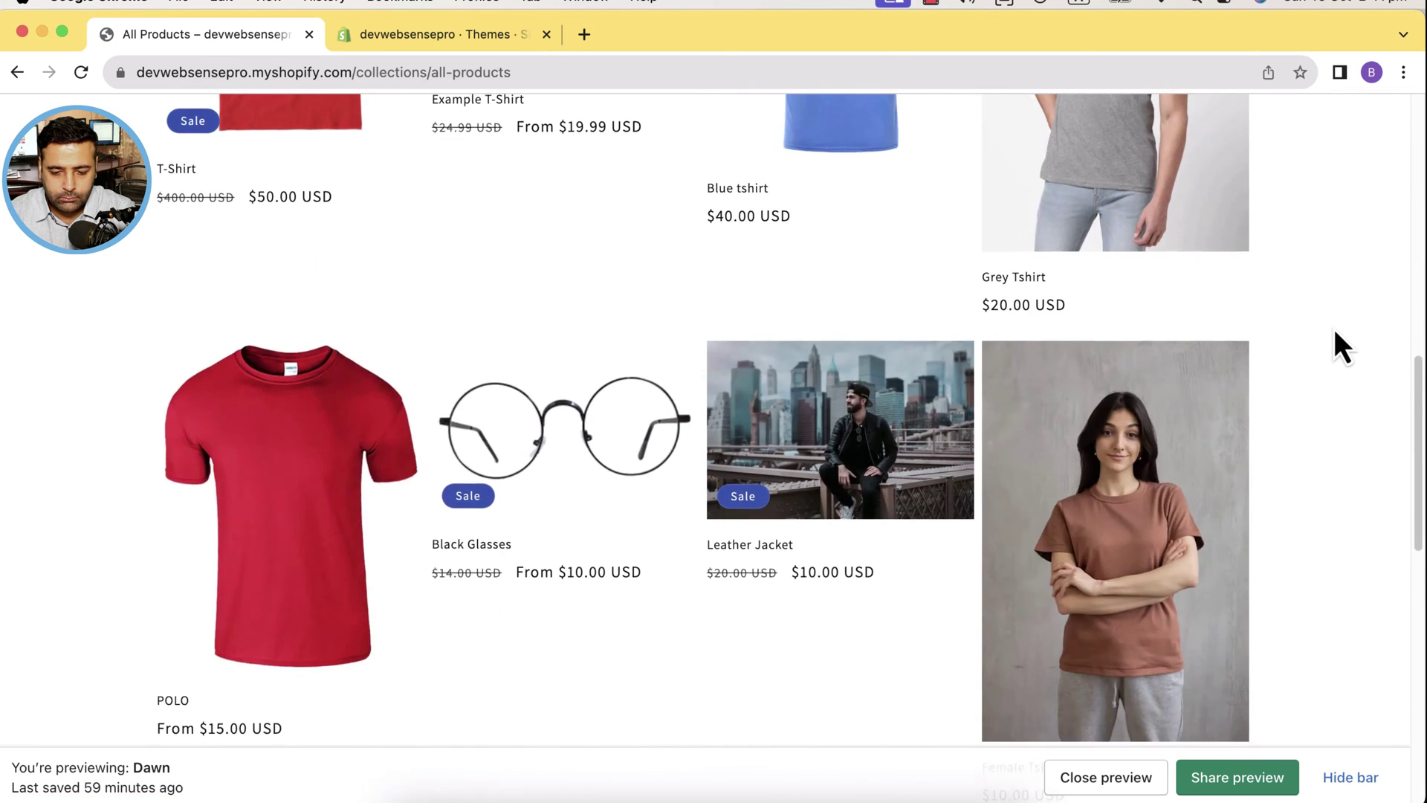
{"action": "scroll", "coordinate": [1336, 334], "scroll_direction": "down", "scroll_amount": 3}
{"action": "scroll", "coordinate": [1335, 334], "scroll_direction": "down", "scroll_amount": 2}
Step: Visit the River Hat, T-Shirt and Leather Jacket product pages from All Products
{"action": "left_click", "coordinate": [535, 446]}
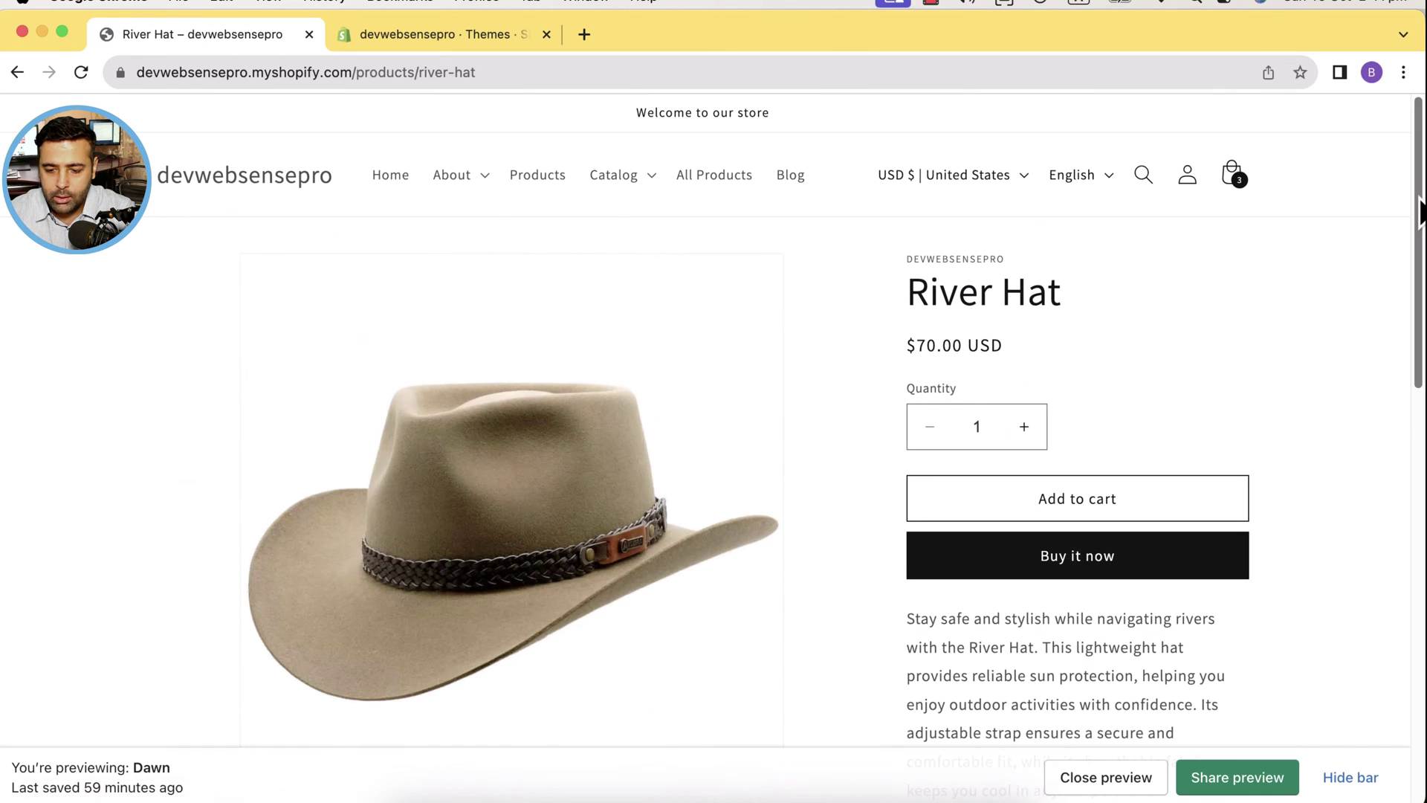
{"action": "scroll", "coordinate": [1336, 313], "scroll_direction": "down", "scroll_amount": 5}
{"action": "scroll", "coordinate": [1336, 313], "scroll_direction": "down", "scroll_amount": 5}
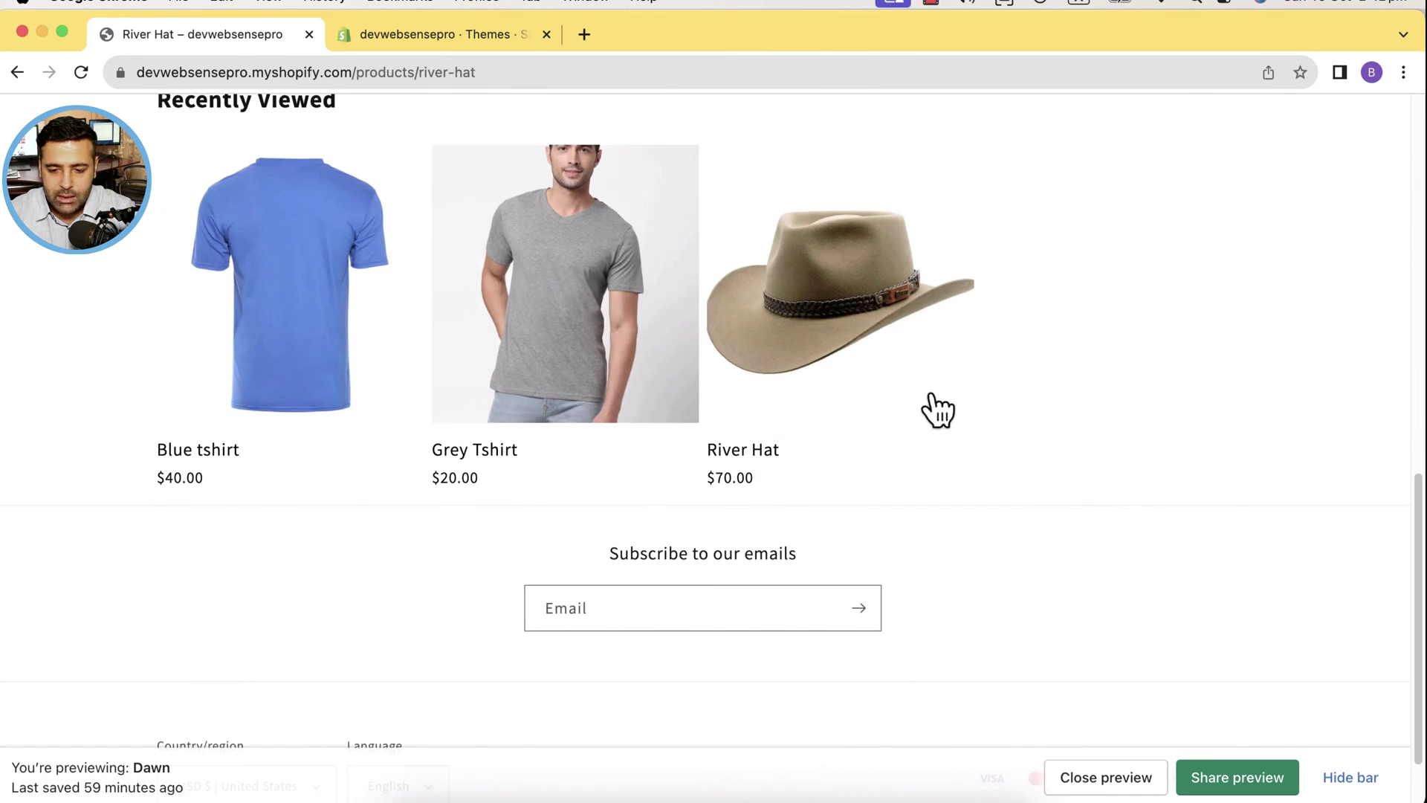
{"action": "scroll", "coordinate": [714, 424], "scroll_direction": "up", "scroll_amount": 5}
{"action": "scroll", "coordinate": [714, 425], "scroll_direction": "up", "scroll_amount": 5}
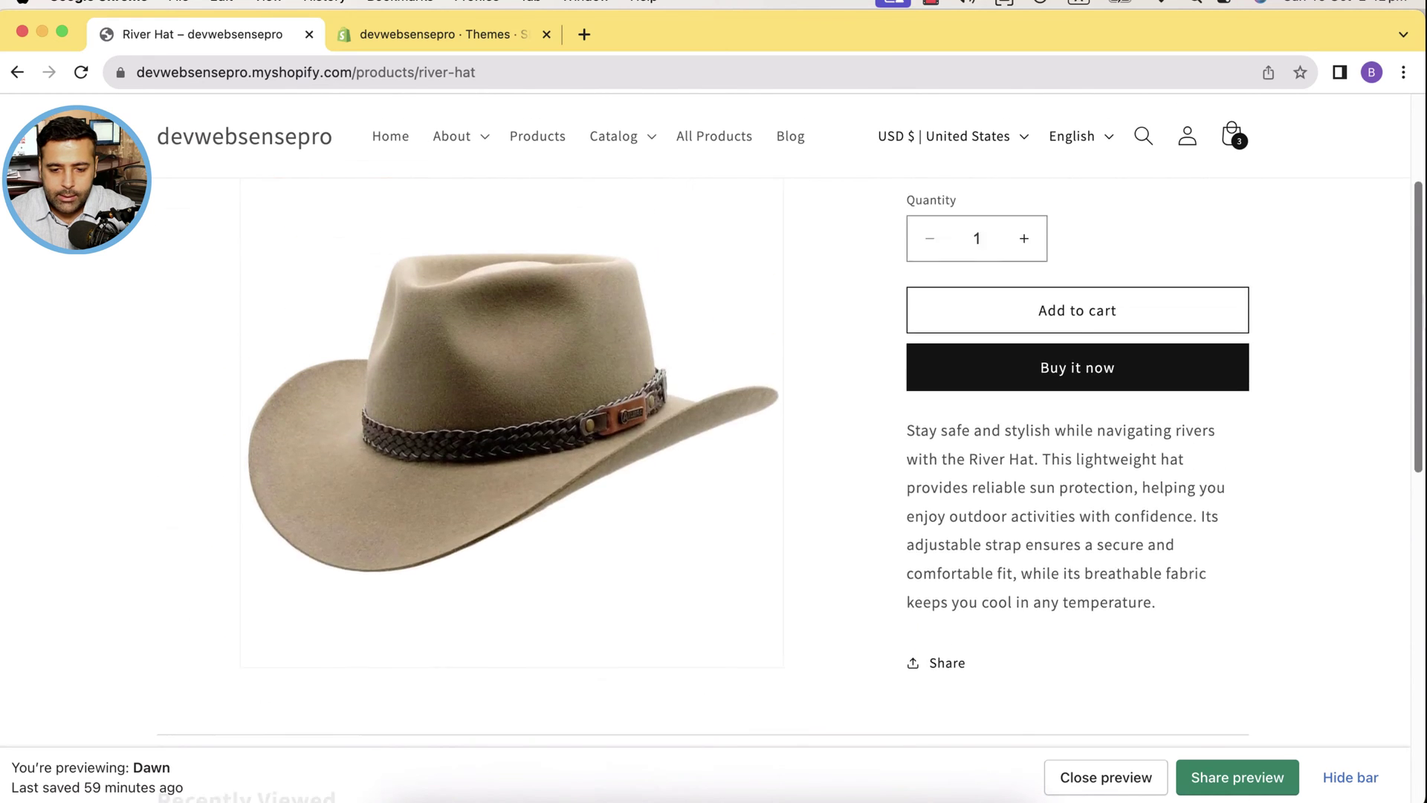
{"action": "scroll", "coordinate": [714, 424], "scroll_direction": "up", "scroll_amount": 3}
{"action": "left_click", "coordinate": [720, 196]}
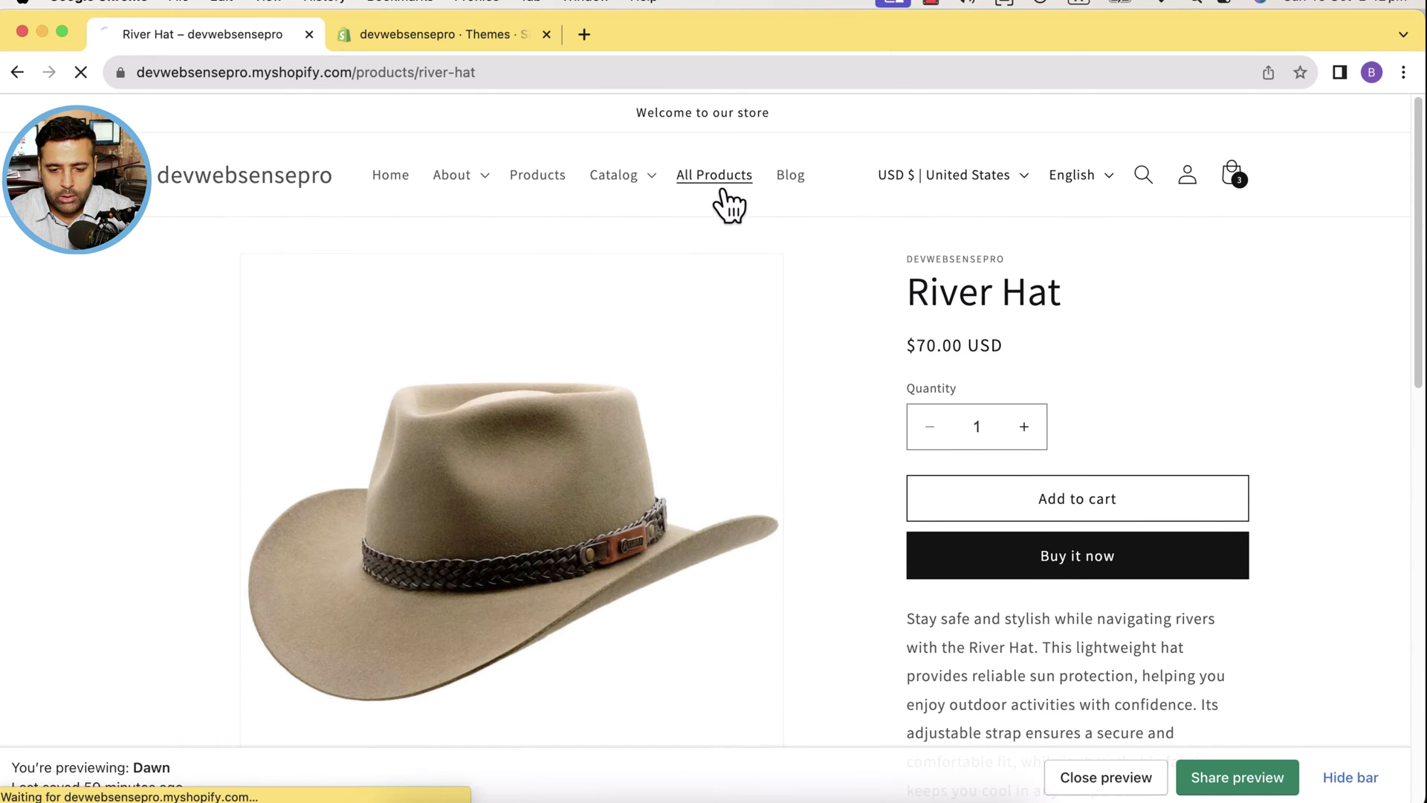
{"action": "scroll", "coordinate": [715, 447], "scroll_direction": "down", "scroll_amount": 3}
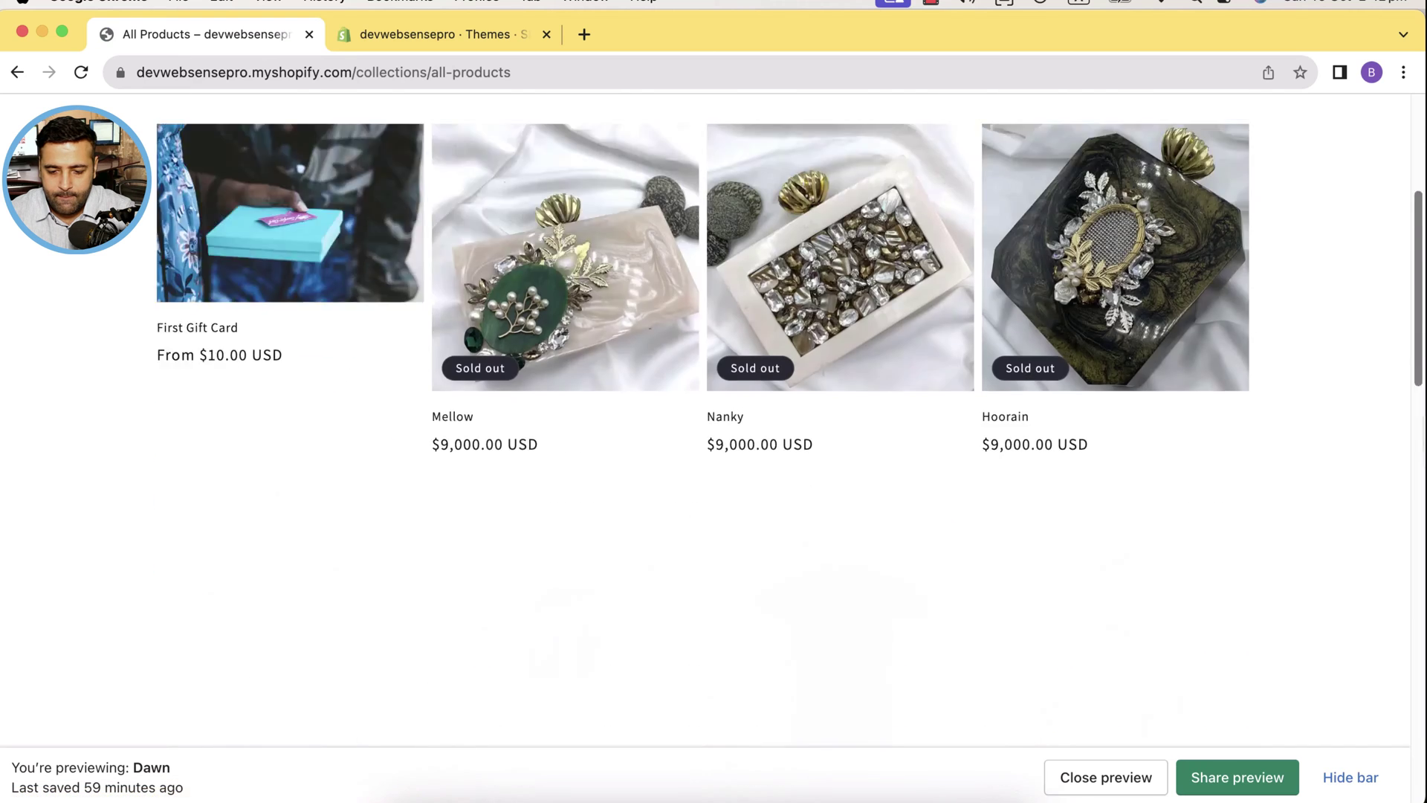
{"action": "scroll", "coordinate": [714, 446], "scroll_direction": "down", "scroll_amount": 8}
{"action": "scroll", "coordinate": [714, 447], "scroll_direction": "up", "scroll_amount": 1}
{"action": "scroll", "coordinate": [714, 446], "scroll_direction": "up", "scroll_amount": 2}
{"action": "scroll", "coordinate": [1290, 456], "scroll_direction": "up", "scroll_amount": 2}
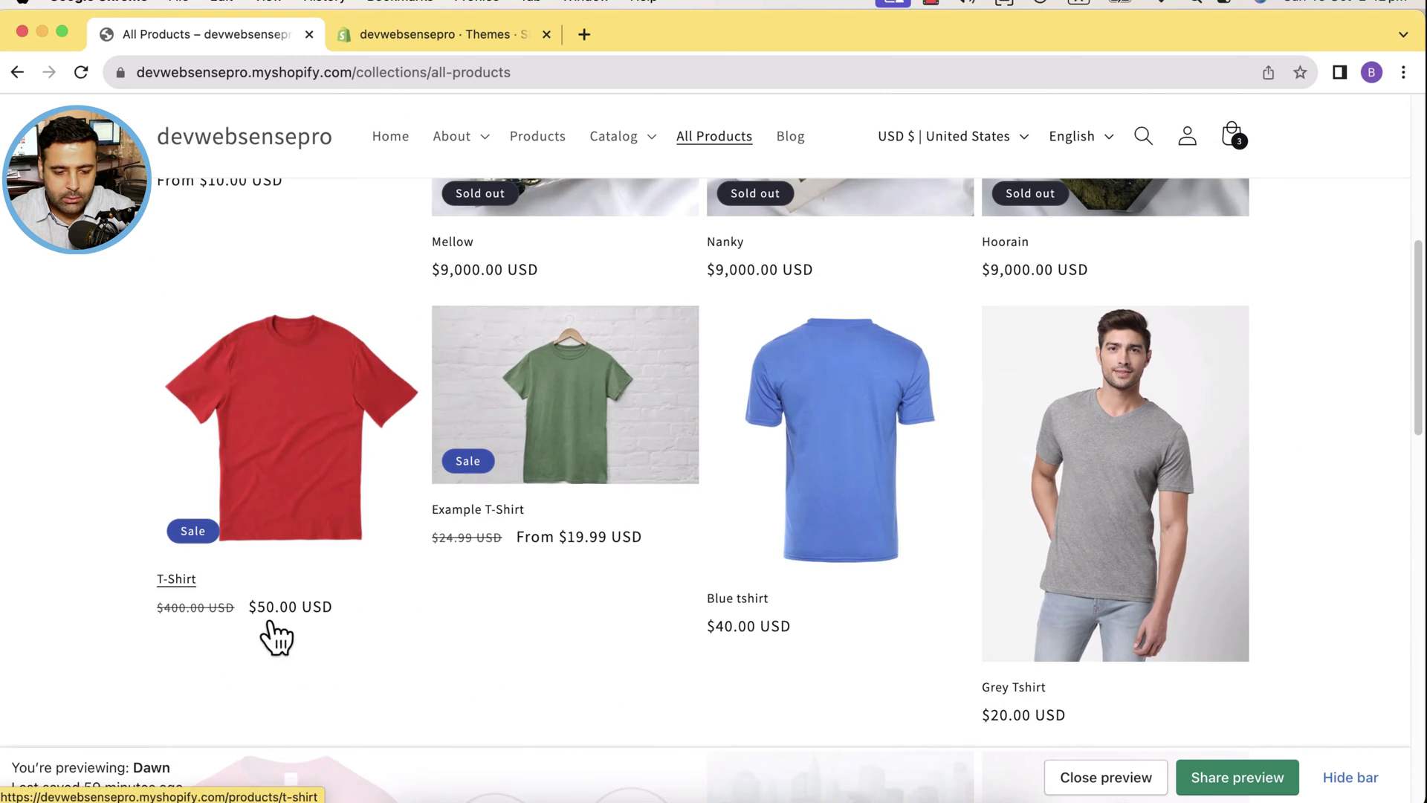
{"action": "left_click", "coordinate": [272, 493]}
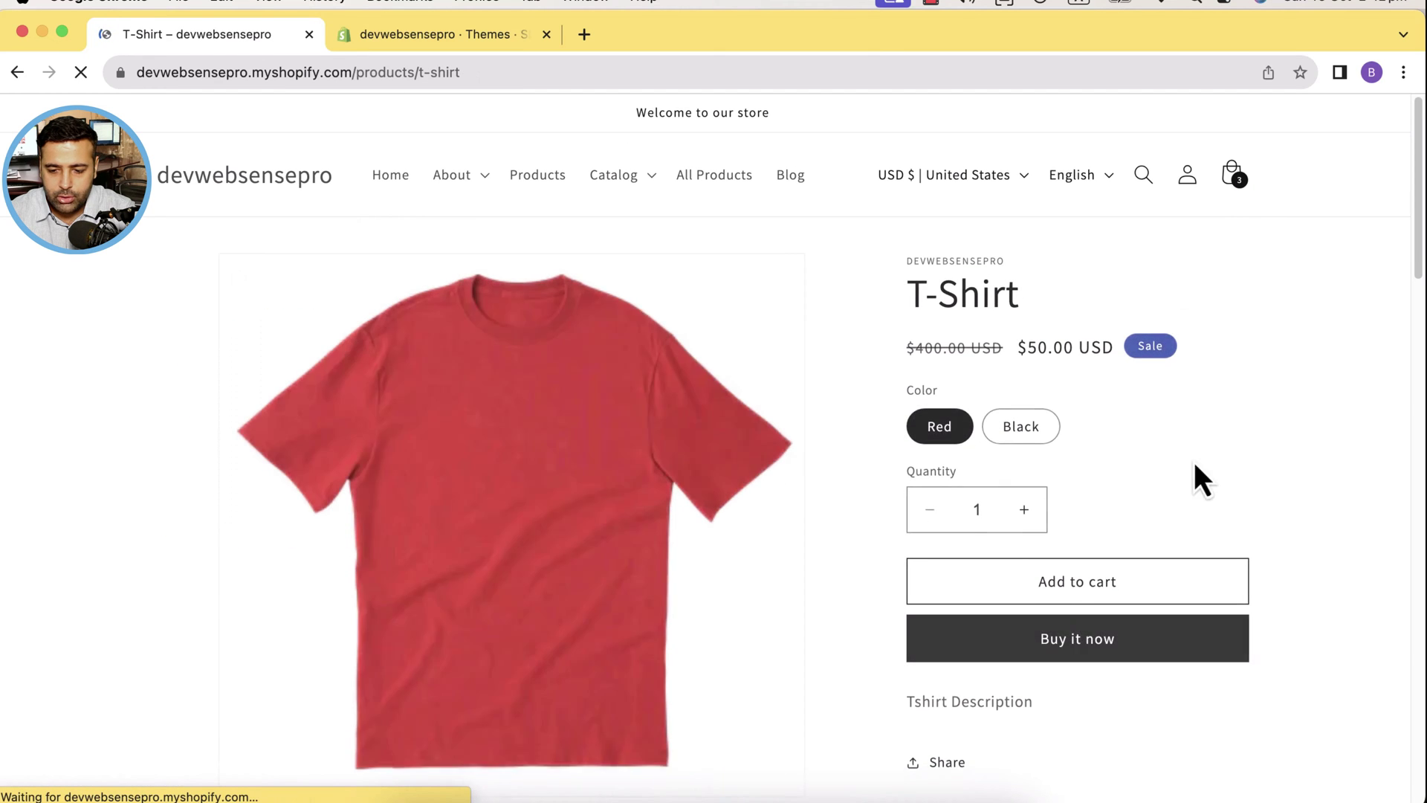
{"action": "scroll", "coordinate": [1195, 462], "scroll_direction": "down", "scroll_amount": 5}
{"action": "scroll", "coordinate": [1195, 462], "scroll_direction": "down", "scroll_amount": 5}
{"action": "scroll", "coordinate": [1195, 462], "scroll_direction": "down", "scroll_amount": 5}
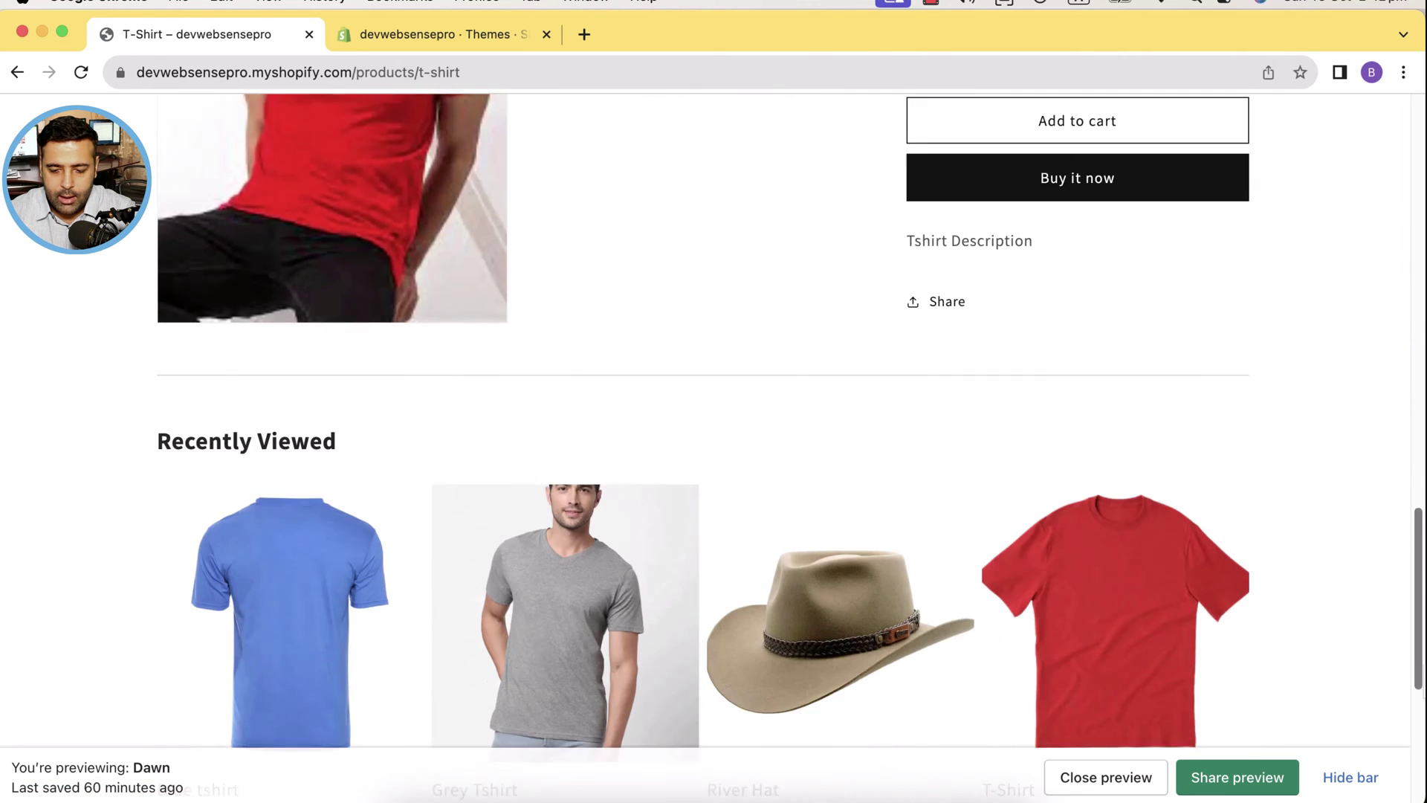
{"action": "scroll", "coordinate": [901, 222], "scroll_direction": "down", "scroll_amount": 3}
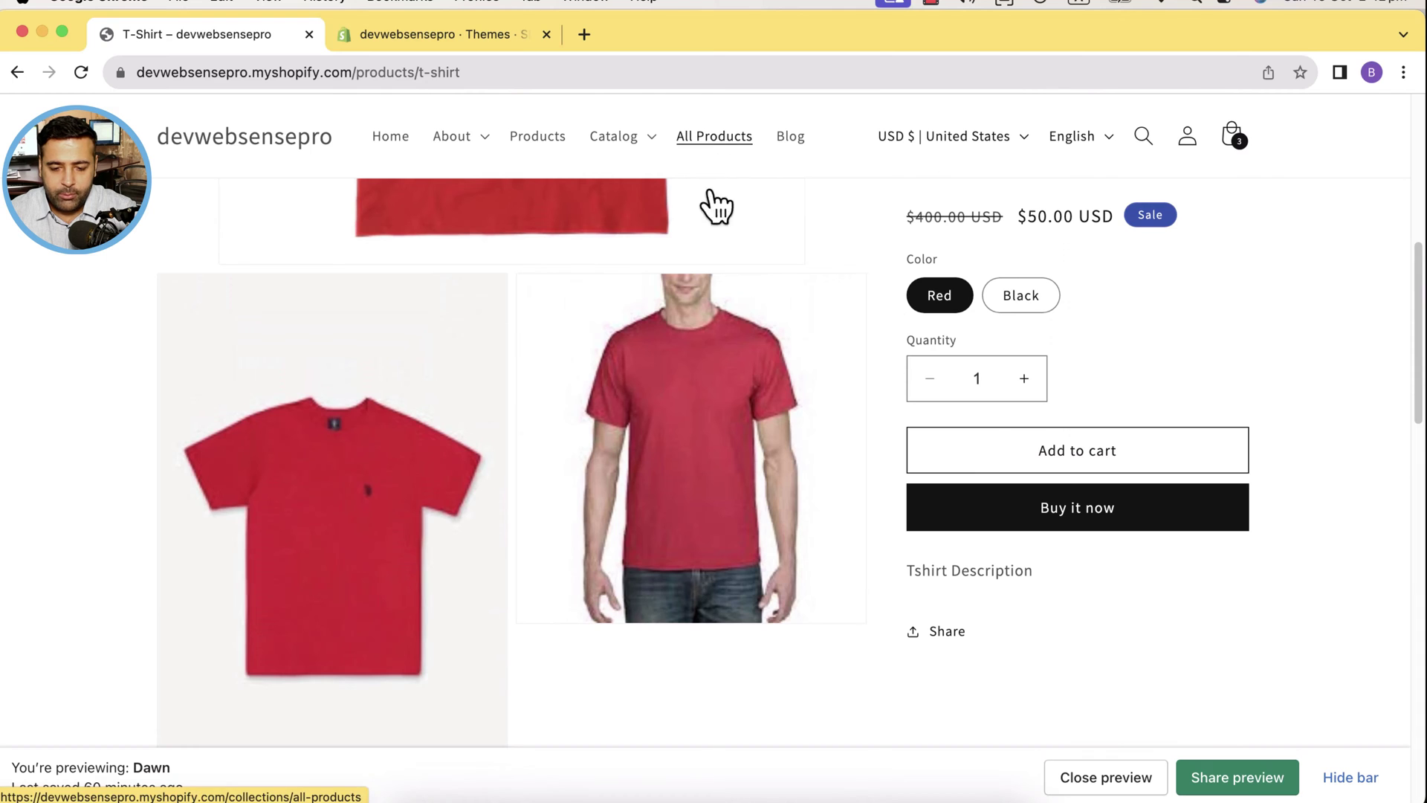
{"action": "scroll", "coordinate": [1392, 362], "scroll_direction": "down", "scroll_amount": 5}
{"action": "scroll", "coordinate": [1386, 344], "scroll_direction": "down", "scroll_amount": 3}
{"action": "scroll", "coordinate": [1384, 334], "scroll_direction": "down", "scroll_amount": 2}
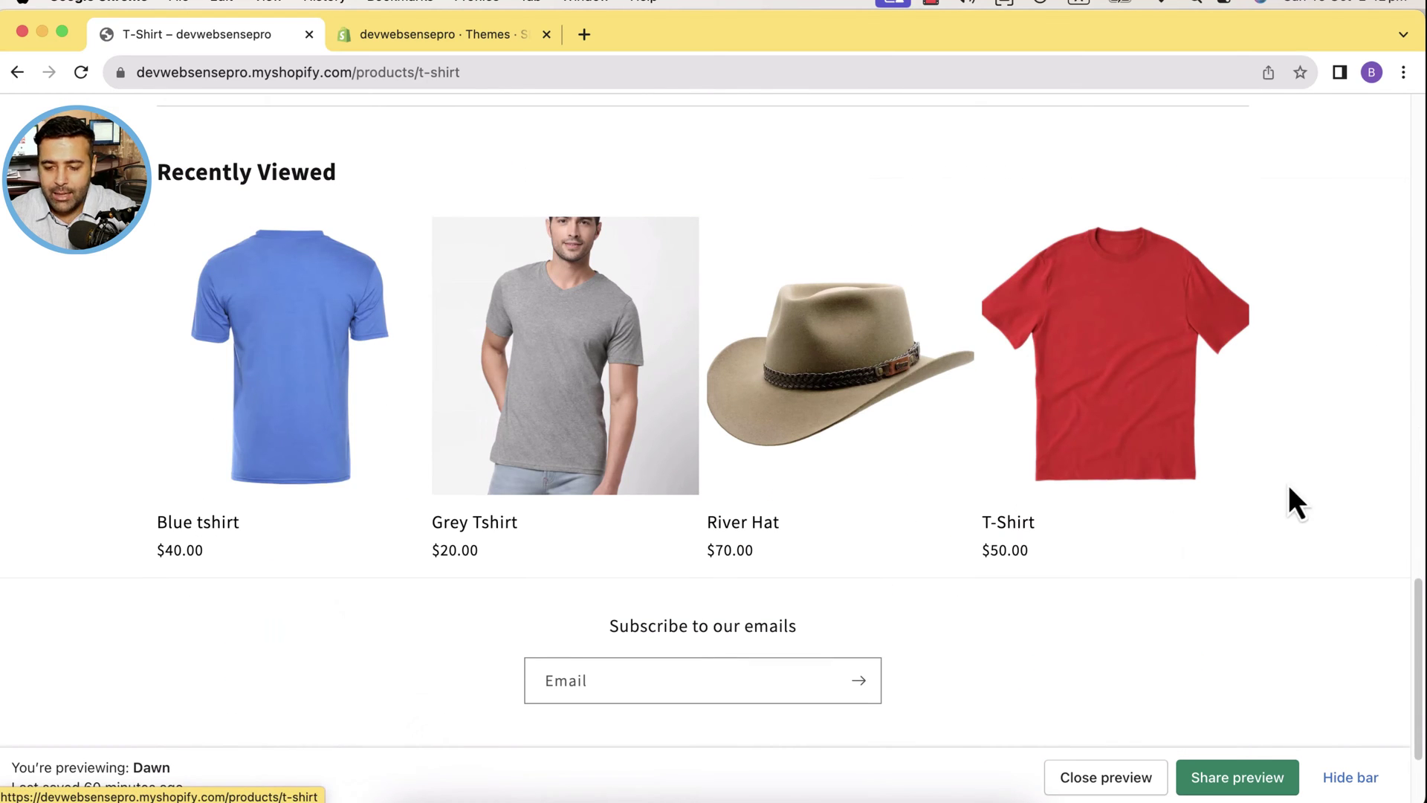
{"action": "scroll", "coordinate": [1299, 496], "scroll_direction": "up", "scroll_amount": 5}
{"action": "scroll", "coordinate": [1282, 446], "scroll_direction": "up", "scroll_amount": 3}
{"action": "scroll", "coordinate": [1239, 402], "scroll_direction": "up", "scroll_amount": 2}
{"action": "left_click", "coordinate": [714, 136]}
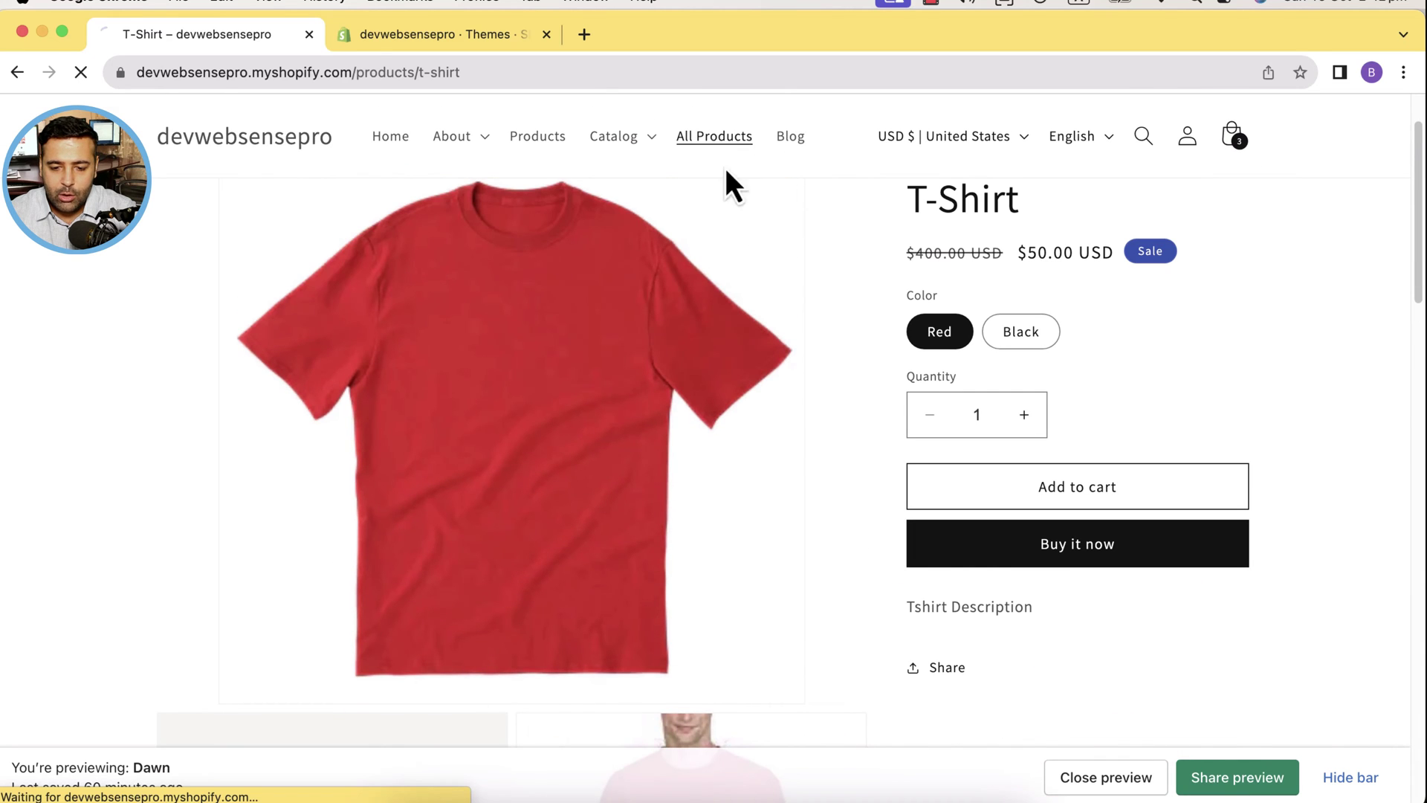
{"action": "scroll", "coordinate": [1220, 503], "scroll_direction": "down", "scroll_amount": 2}
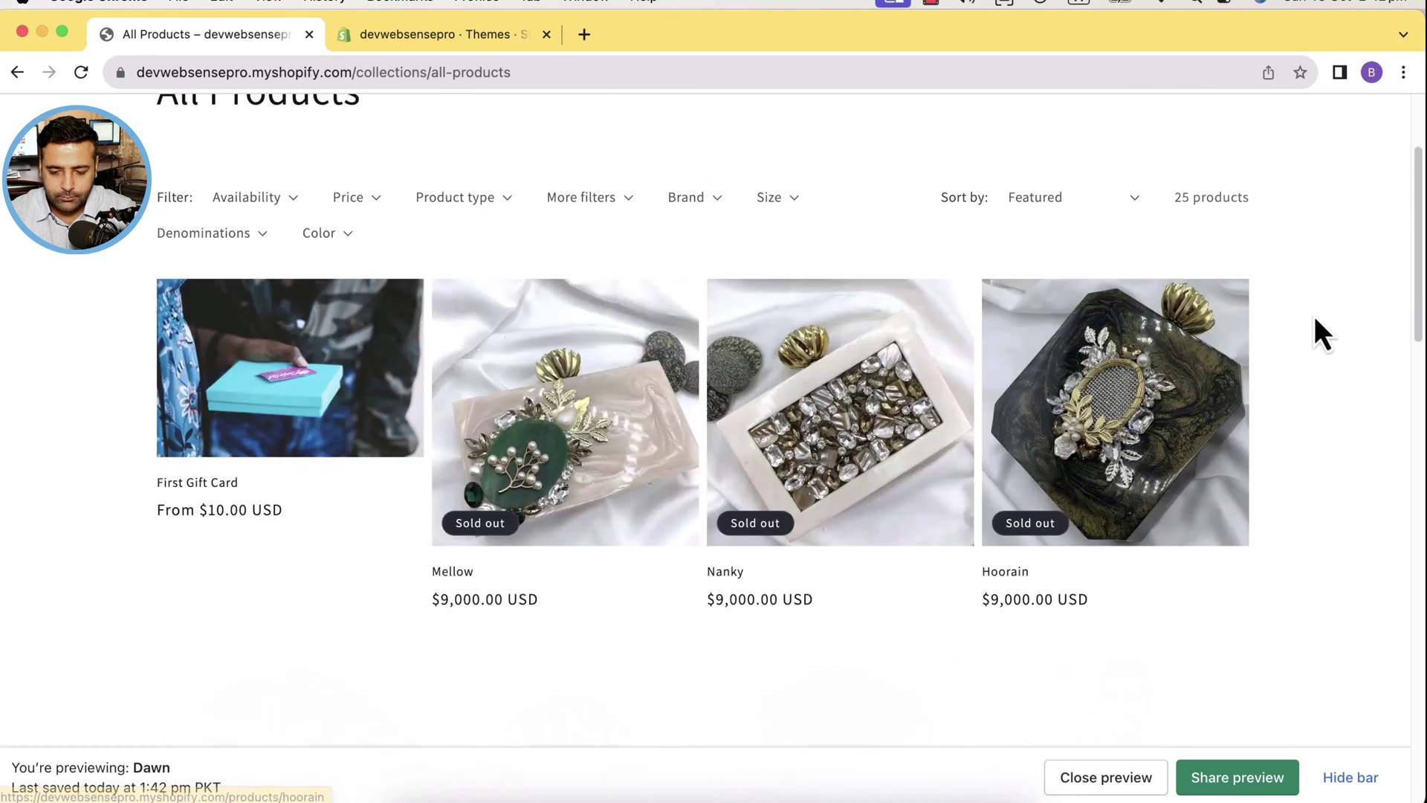
{"action": "scroll", "coordinate": [1315, 333], "scroll_direction": "down", "scroll_amount": 5}
{"action": "scroll", "coordinate": [1315, 333], "scroll_direction": "down", "scroll_amount": 5}
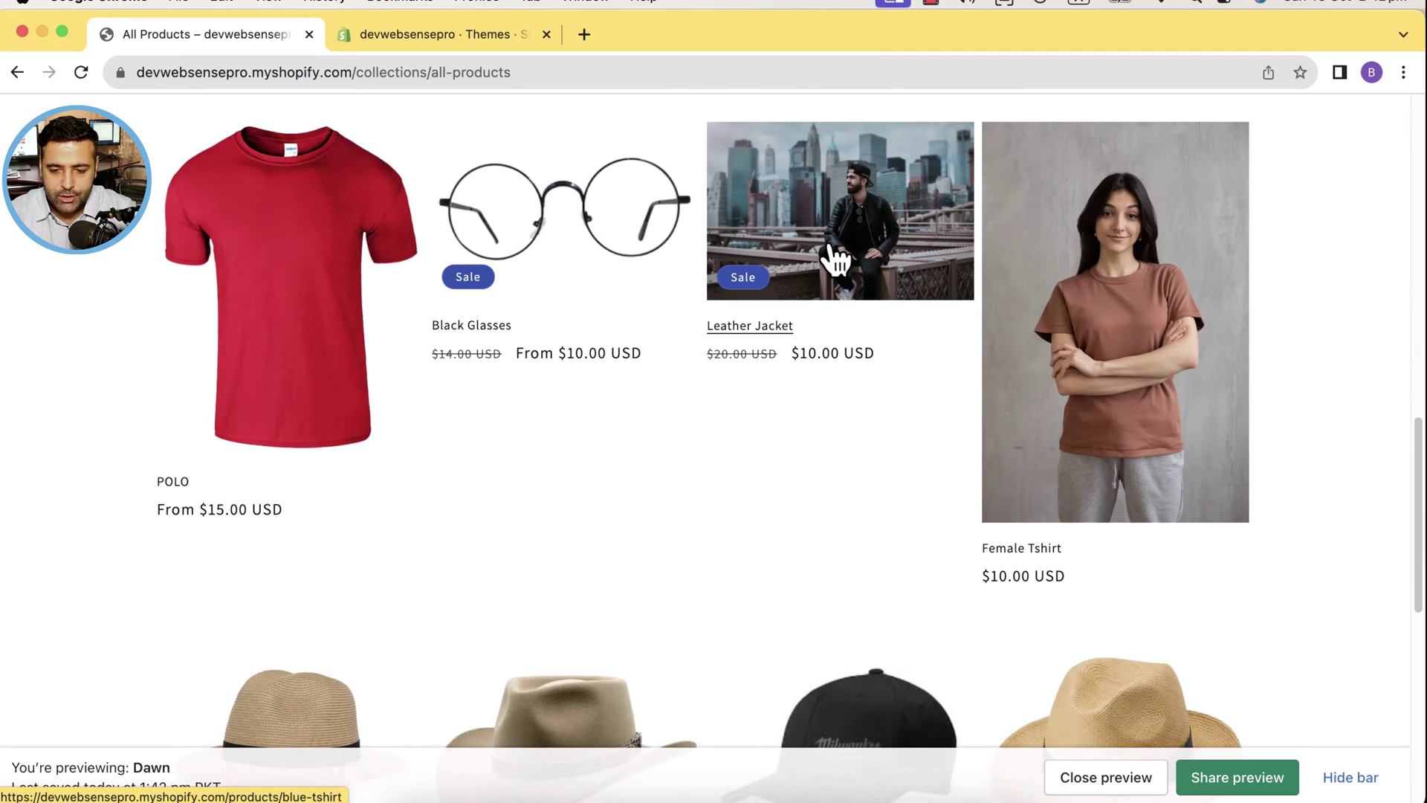
{"action": "left_click", "coordinate": [837, 258]}
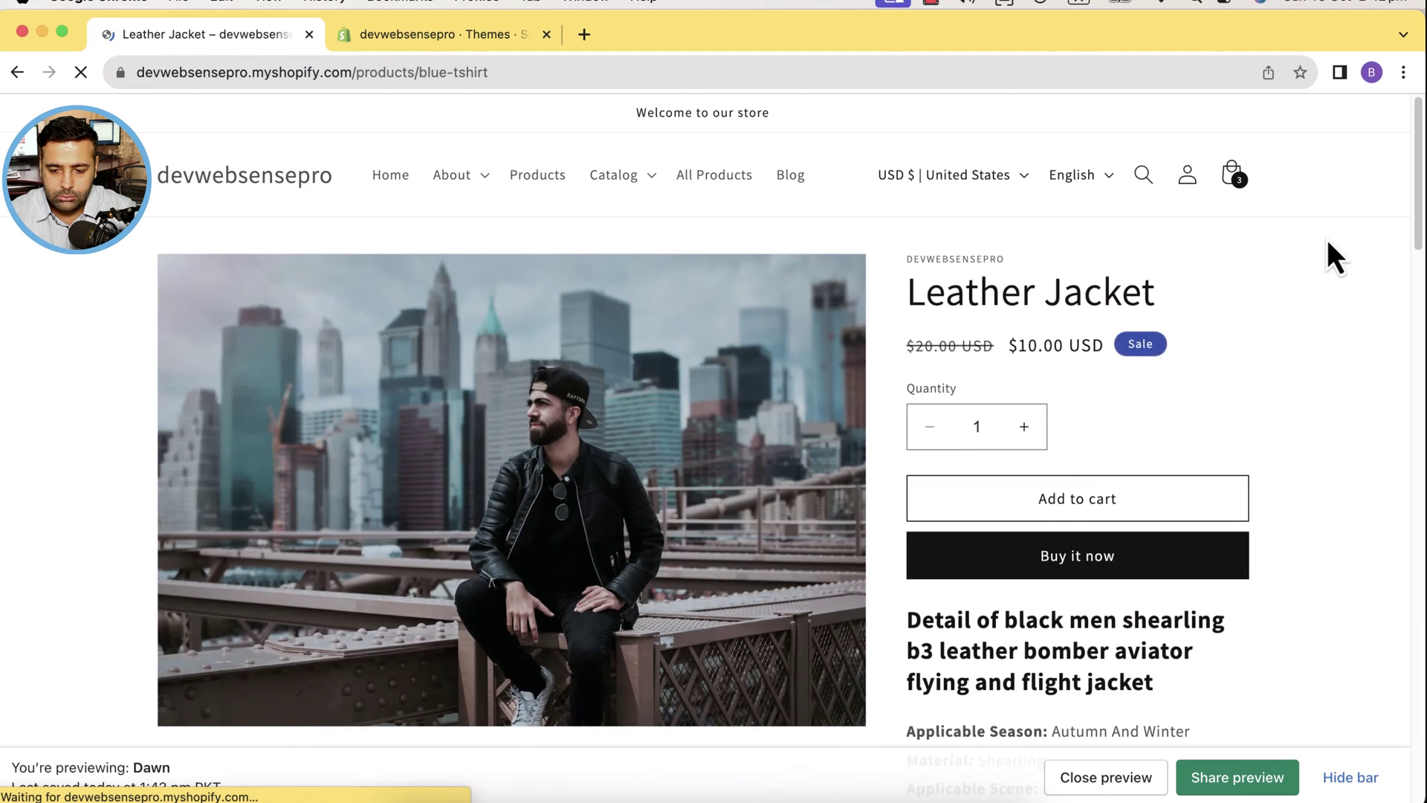
{"action": "scroll", "coordinate": [1332, 254], "scroll_direction": "down", "scroll_amount": 3}
{"action": "scroll", "coordinate": [1333, 255], "scroll_direction": "down", "scroll_amount": 4}
{"action": "scroll", "coordinate": [1332, 255], "scroll_direction": "down", "scroll_amount": 5}
{"action": "scroll", "coordinate": [1332, 254], "scroll_direction": "down", "scroll_amount": 3}
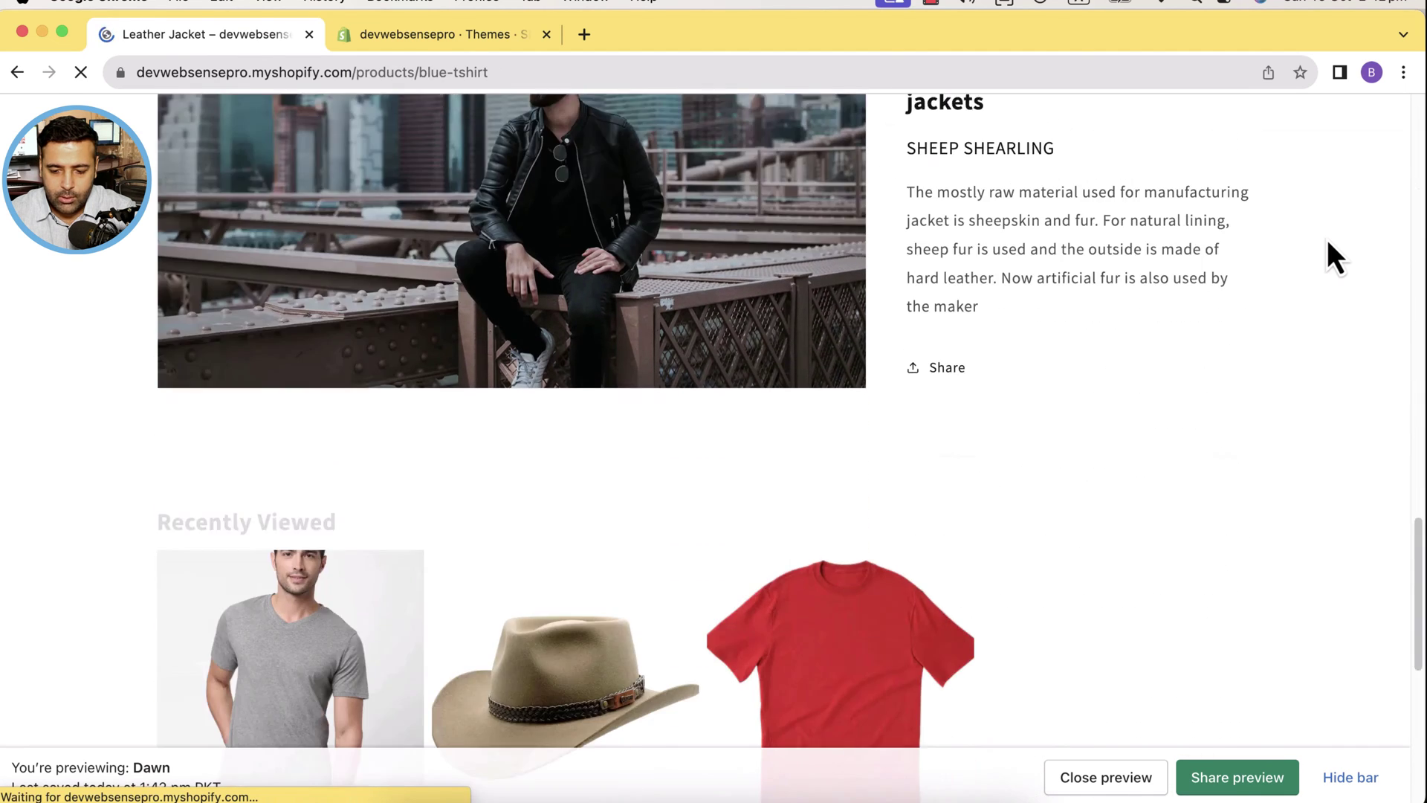
{"action": "scroll", "coordinate": [1333, 254], "scroll_direction": "down", "scroll_amount": 2}
{"action": "scroll", "coordinate": [1332, 254], "scroll_direction": "down", "scroll_amount": 2}
{"action": "scroll", "coordinate": [1327, 239], "scroll_direction": "down", "scroll_amount": 1}
{"action": "scroll", "coordinate": [1339, 335], "scroll_direction": "up", "scroll_amount": 3}
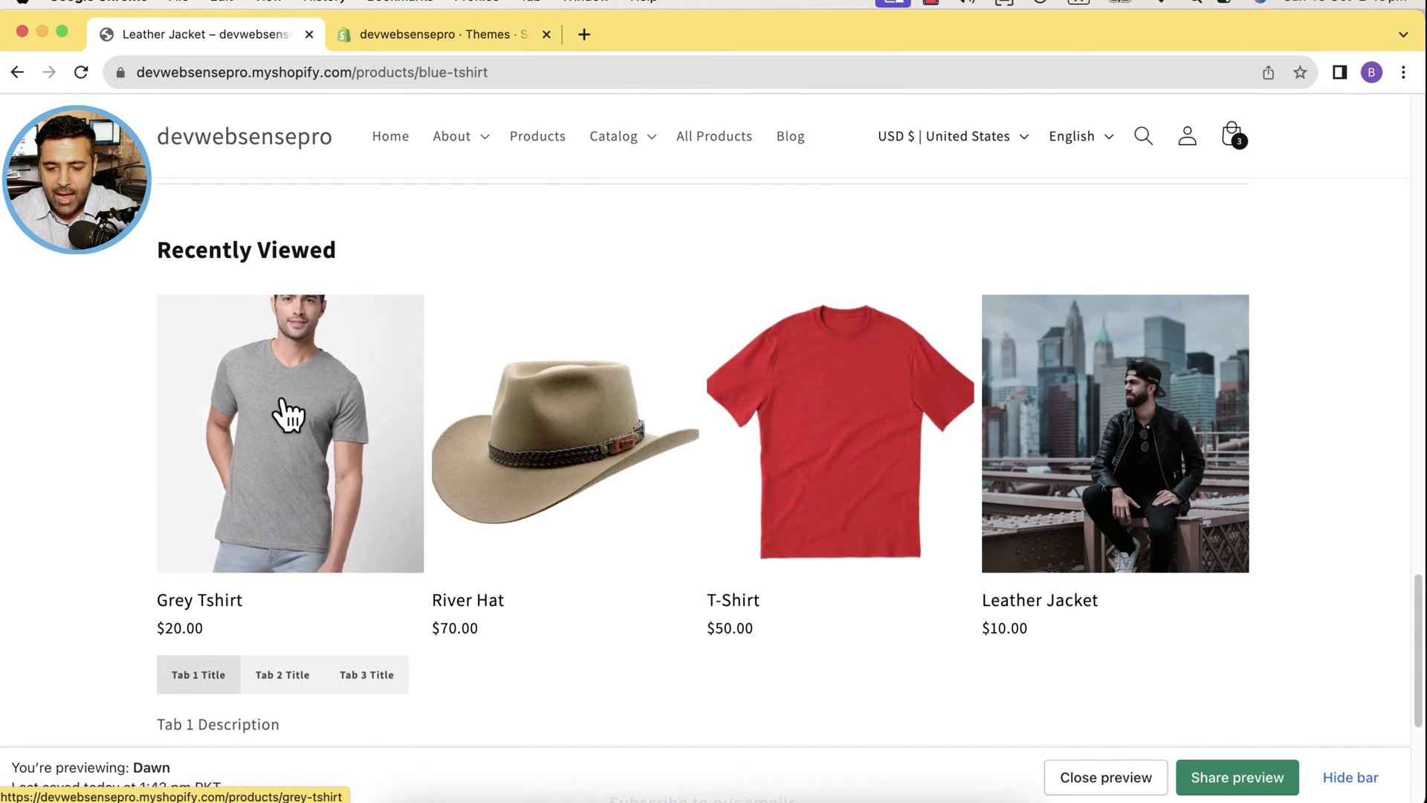
{"action": "scroll", "coordinate": [1236, 525], "scroll_direction": "up", "scroll_amount": 2}
{"action": "right_click", "coordinate": [1295, 492]}
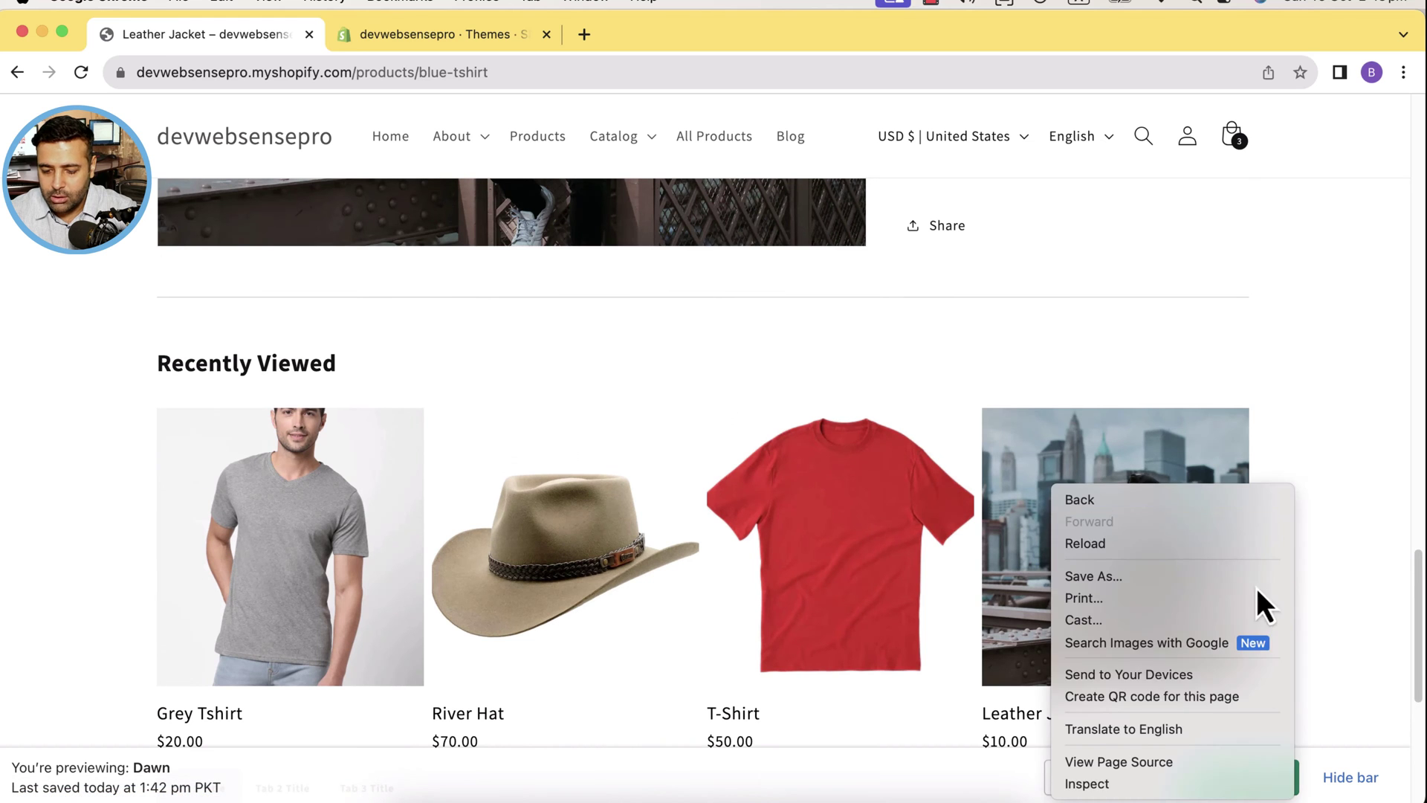
{"action": "left_click", "coordinate": [1215, 783]}
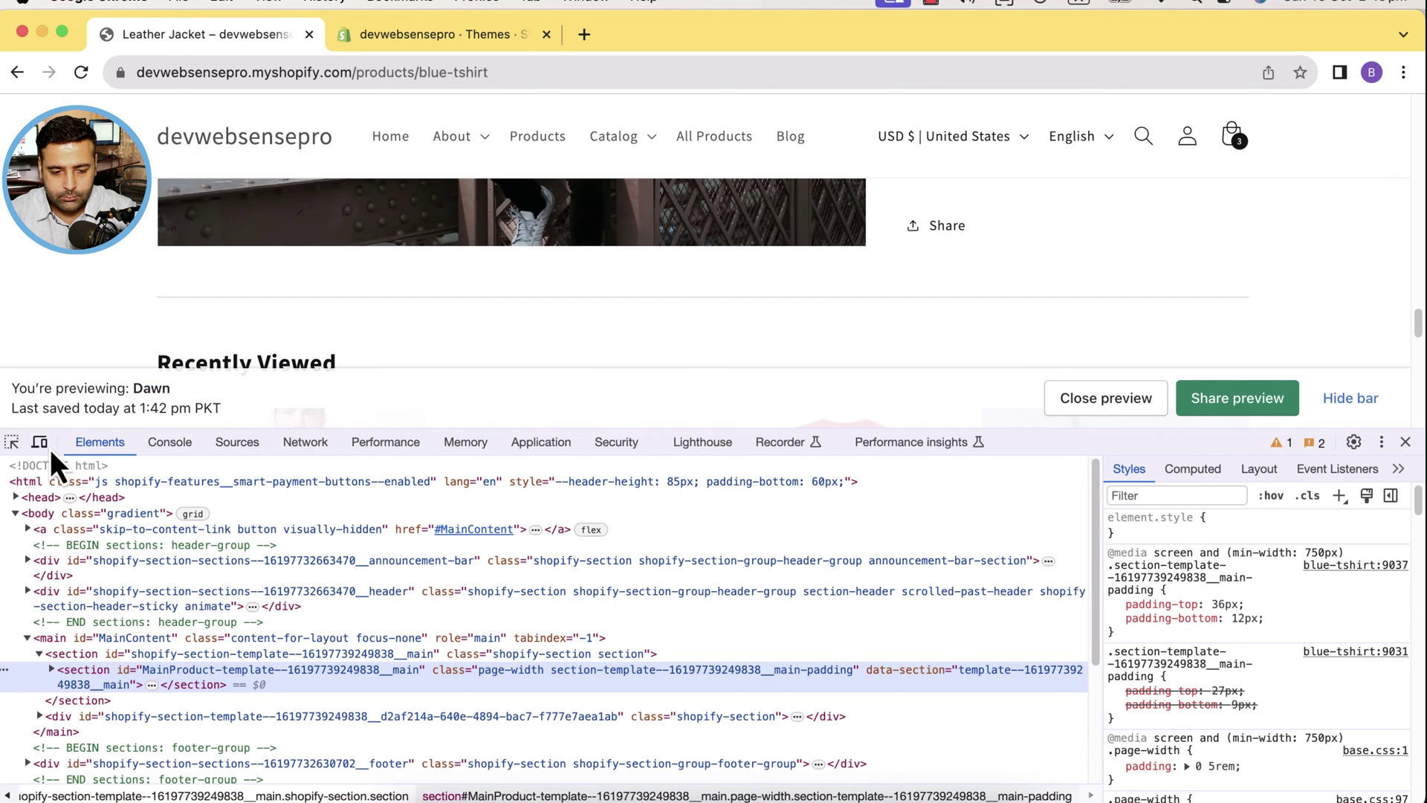
{"action": "left_click", "coordinate": [40, 443]}
{"action": "left_click", "coordinate": [1381, 441]}
{"action": "left_click", "coordinate": [1390, 475]}
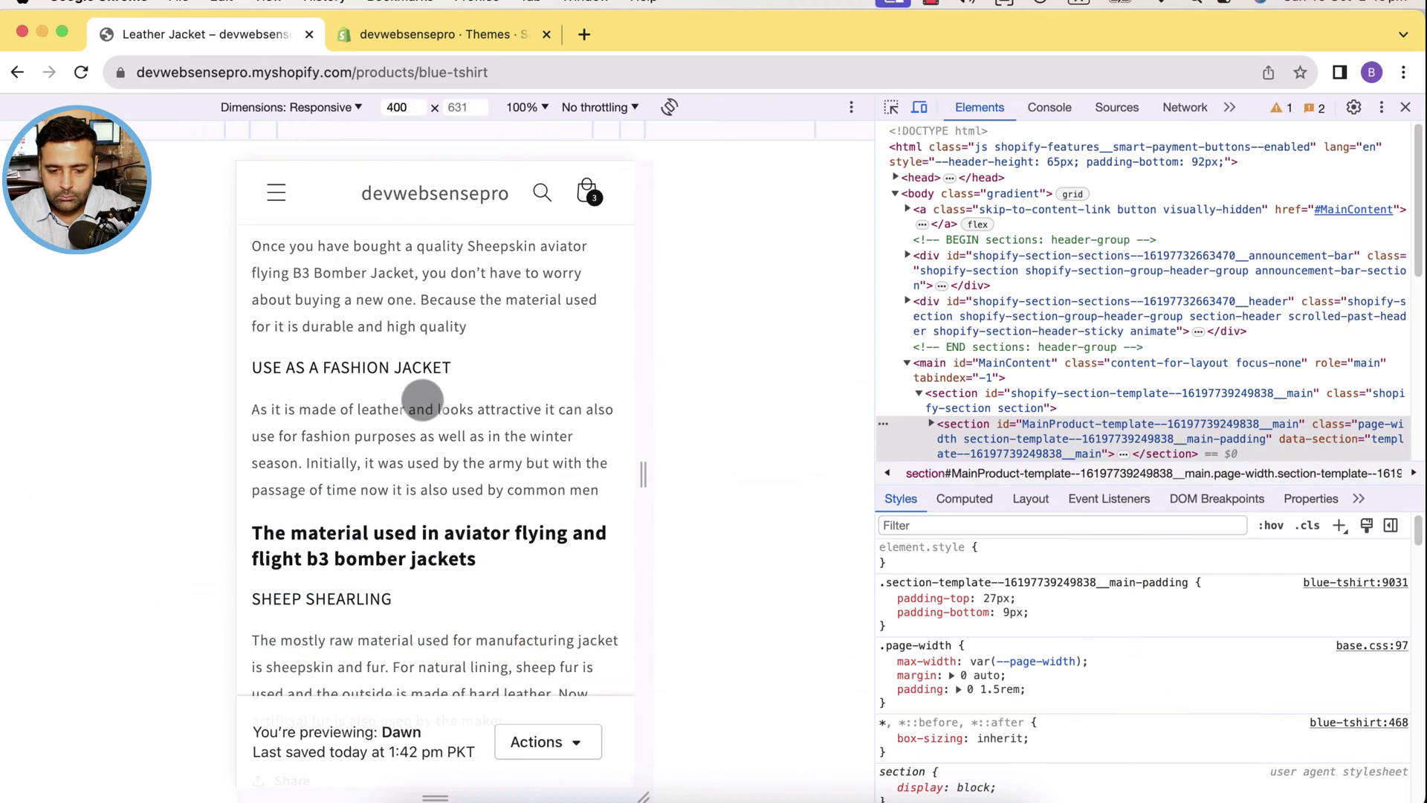
{"action": "scroll", "coordinate": [509, 297], "scroll_direction": "down", "scroll_amount": 10}
{"action": "scroll", "coordinate": [510, 298], "scroll_direction": "down", "scroll_amount": 1}
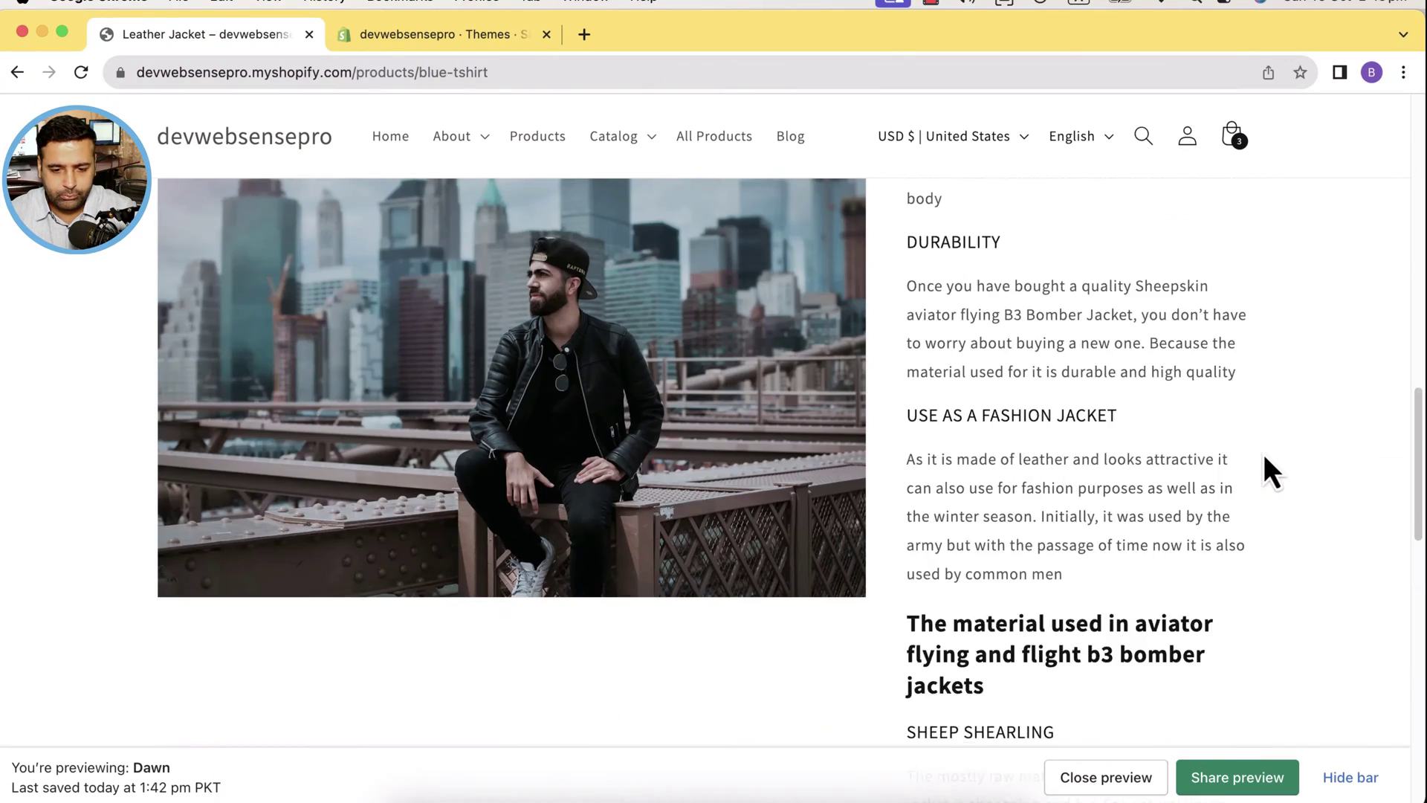
{"action": "scroll", "coordinate": [1263, 453], "scroll_direction": "up", "scroll_amount": 3}
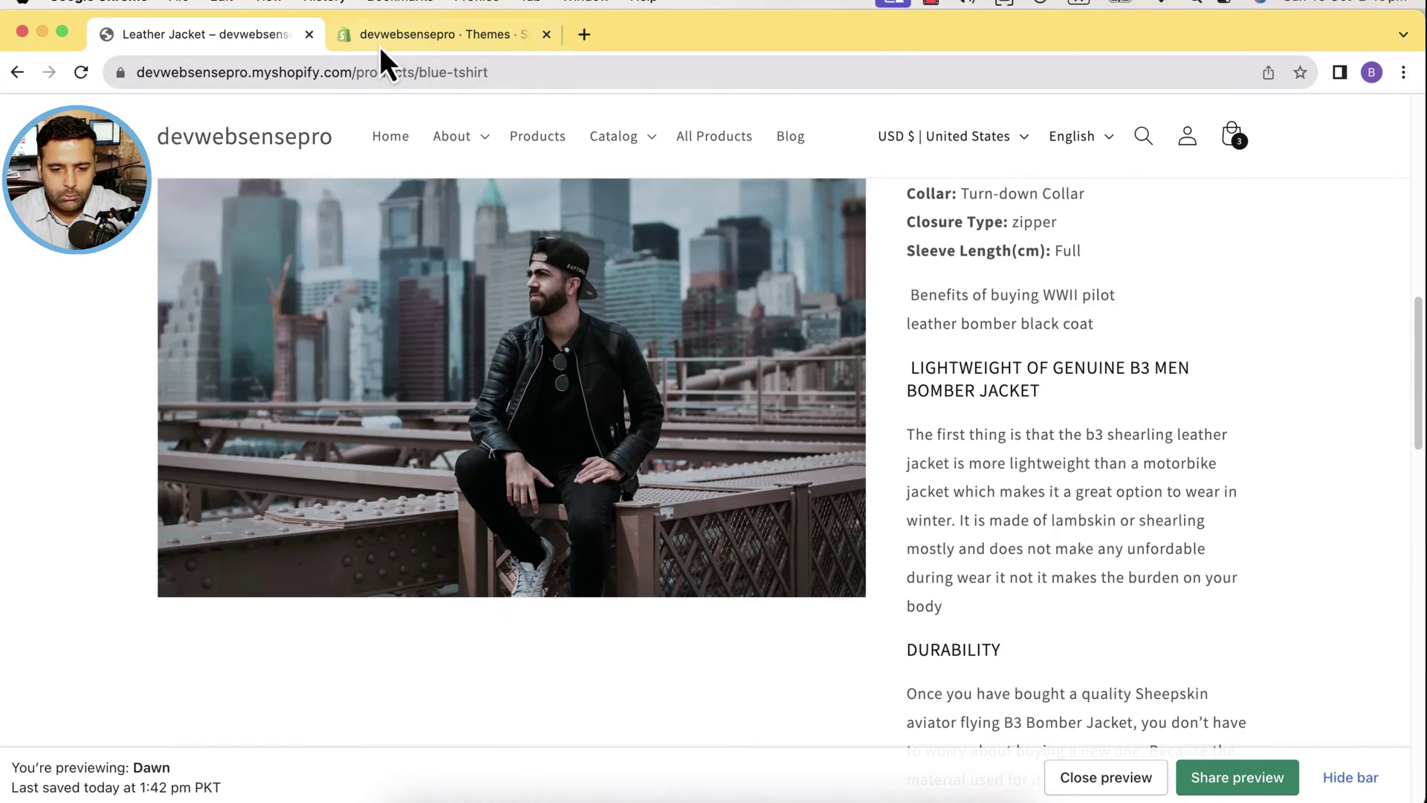
{"action": "left_click", "coordinate": [438, 45]}
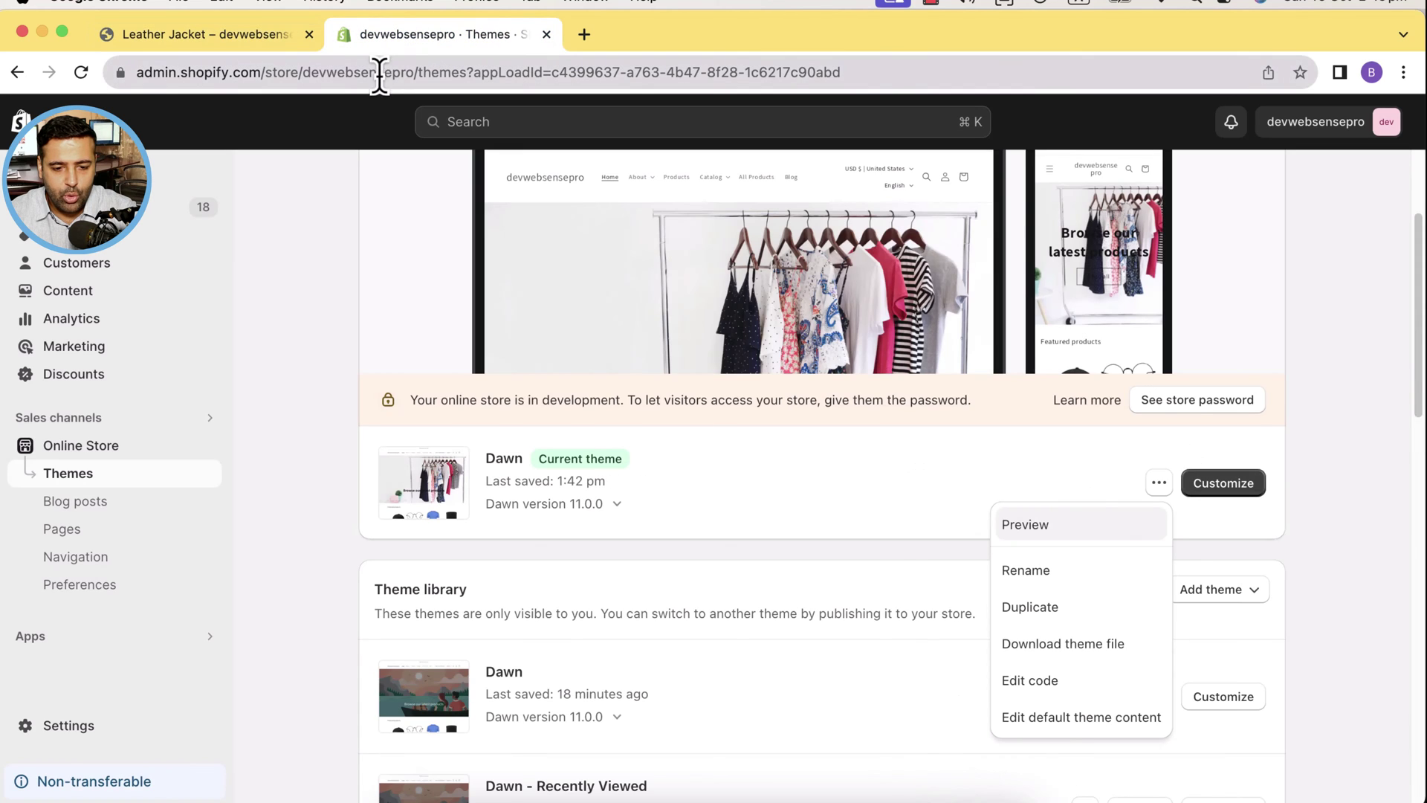
Step: Publish the library Dawn theme saved 18 minutes ago as the current theme
{"action": "left_click", "coordinate": [1333, 327]}
{"action": "scroll", "coordinate": [1332, 327], "scroll_direction": "up", "scroll_amount": 3}
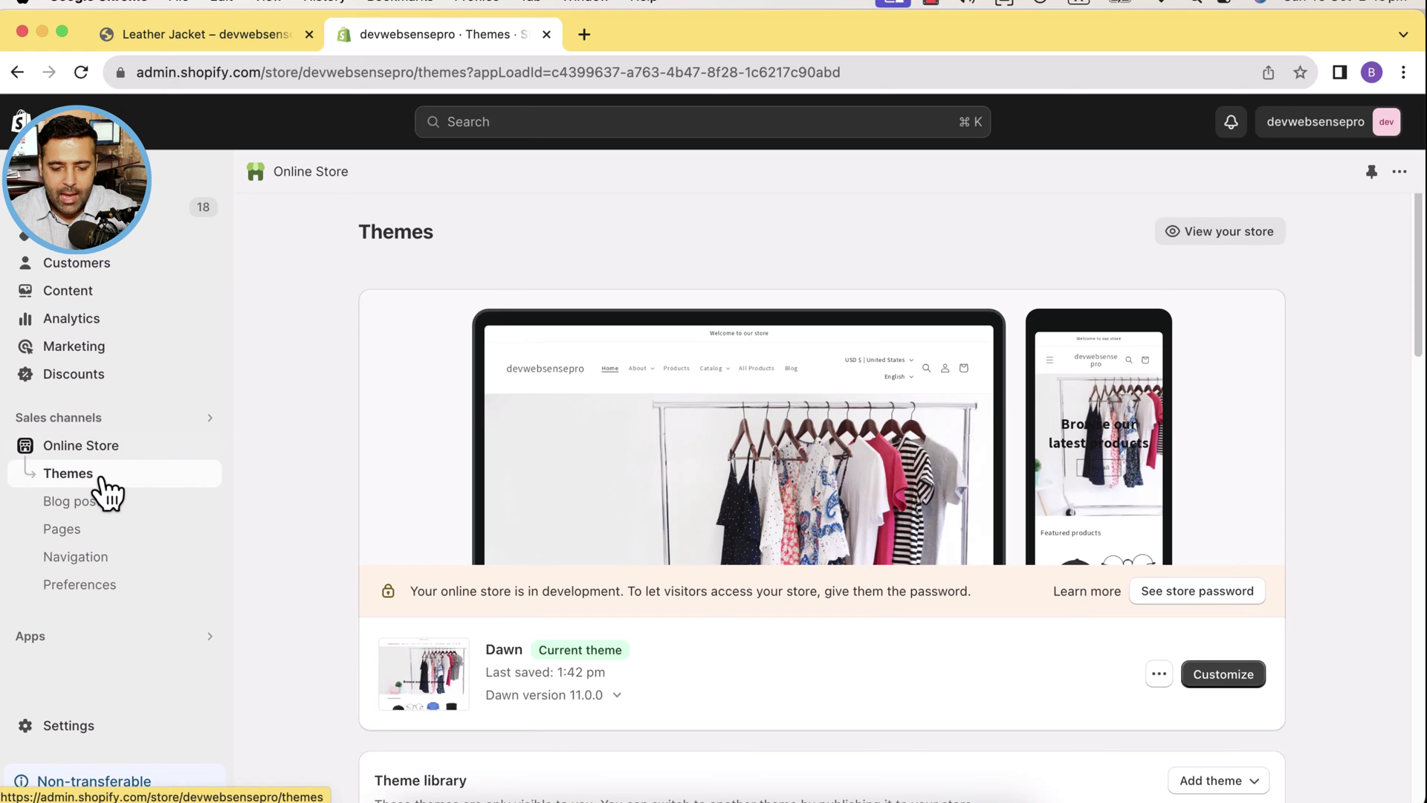
{"action": "scroll", "coordinate": [1352, 351], "scroll_direction": "down", "scroll_amount": 5}
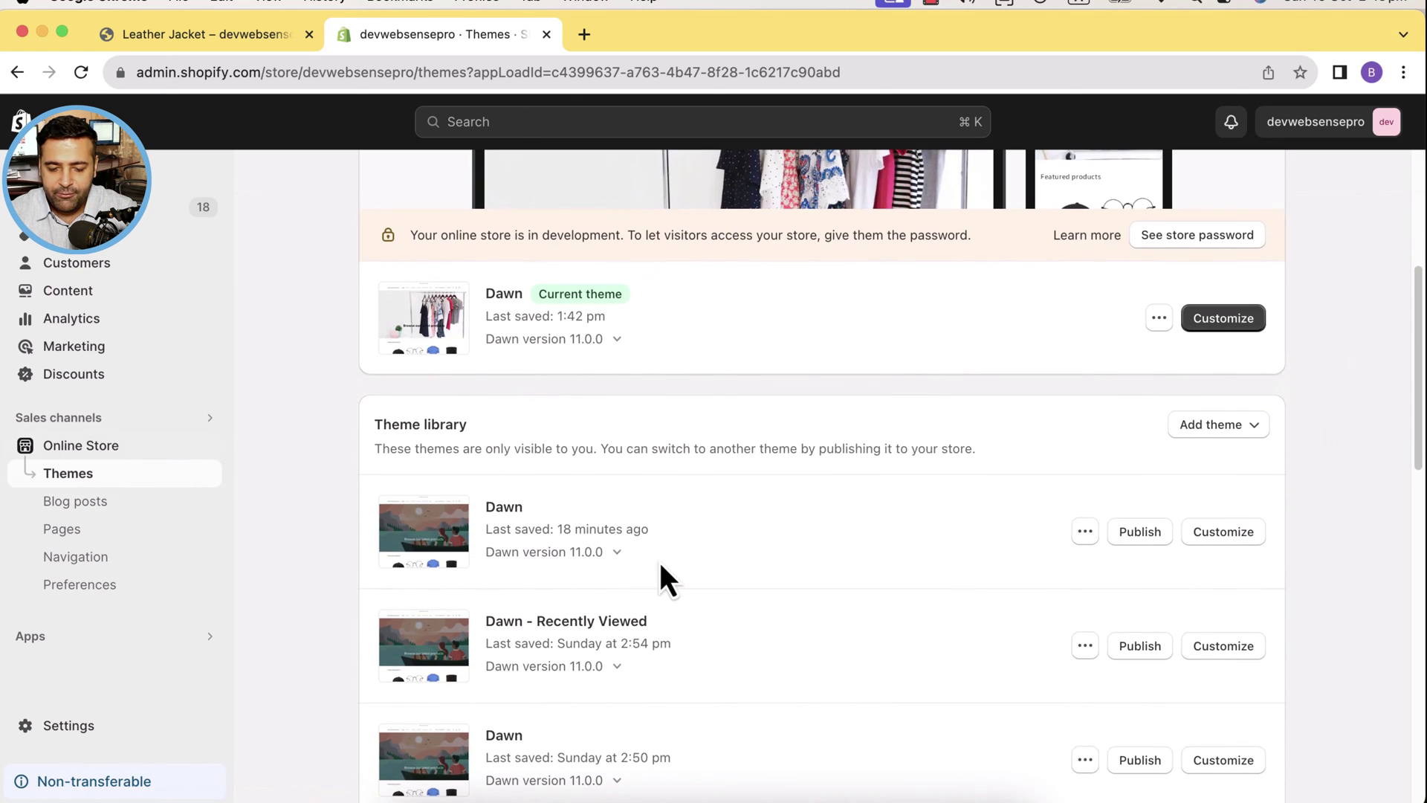
{"action": "left_click_drag", "start_coordinate": [658, 557], "coordinate": [494, 509]}
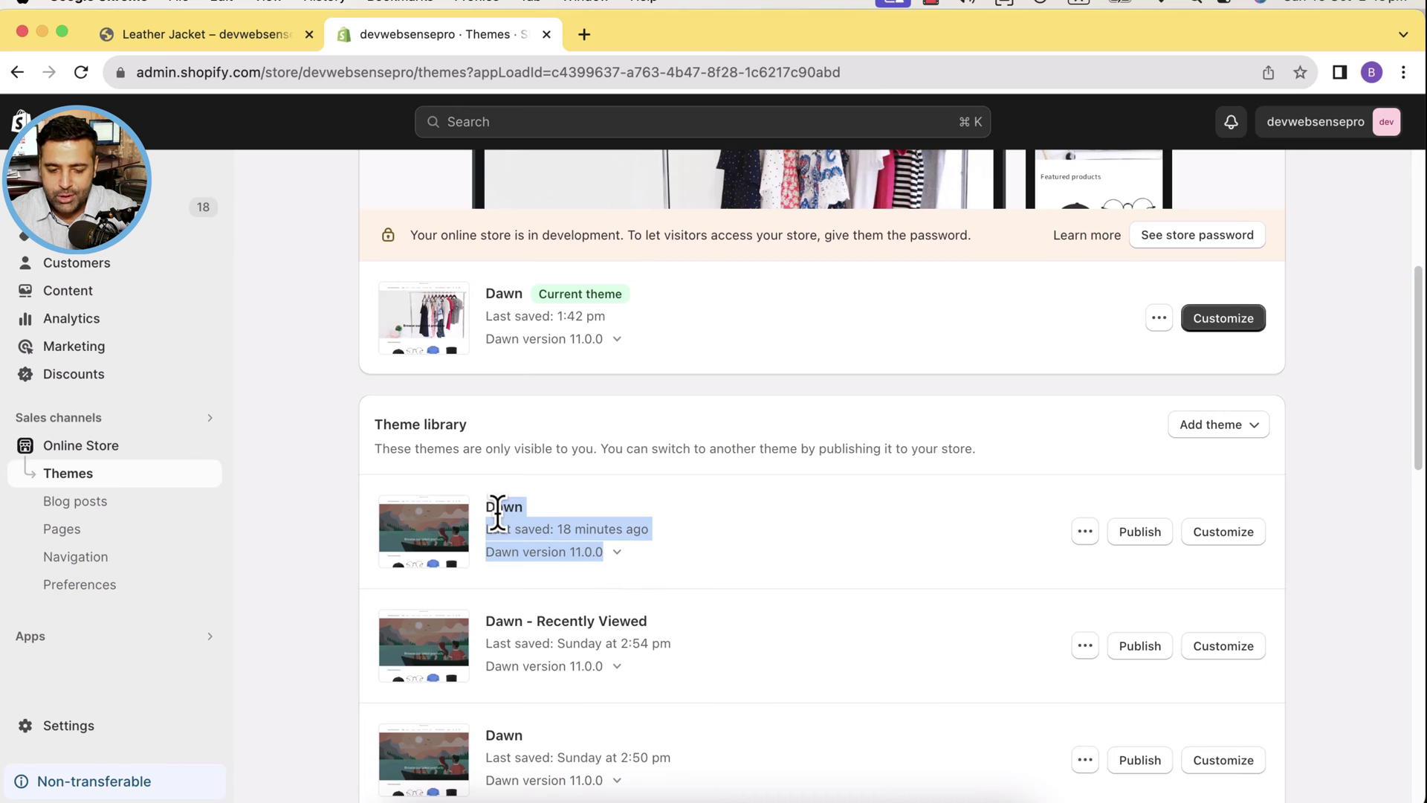
{"action": "left_click", "coordinate": [776, 539]}
{"action": "left_click", "coordinate": [1140, 532]}
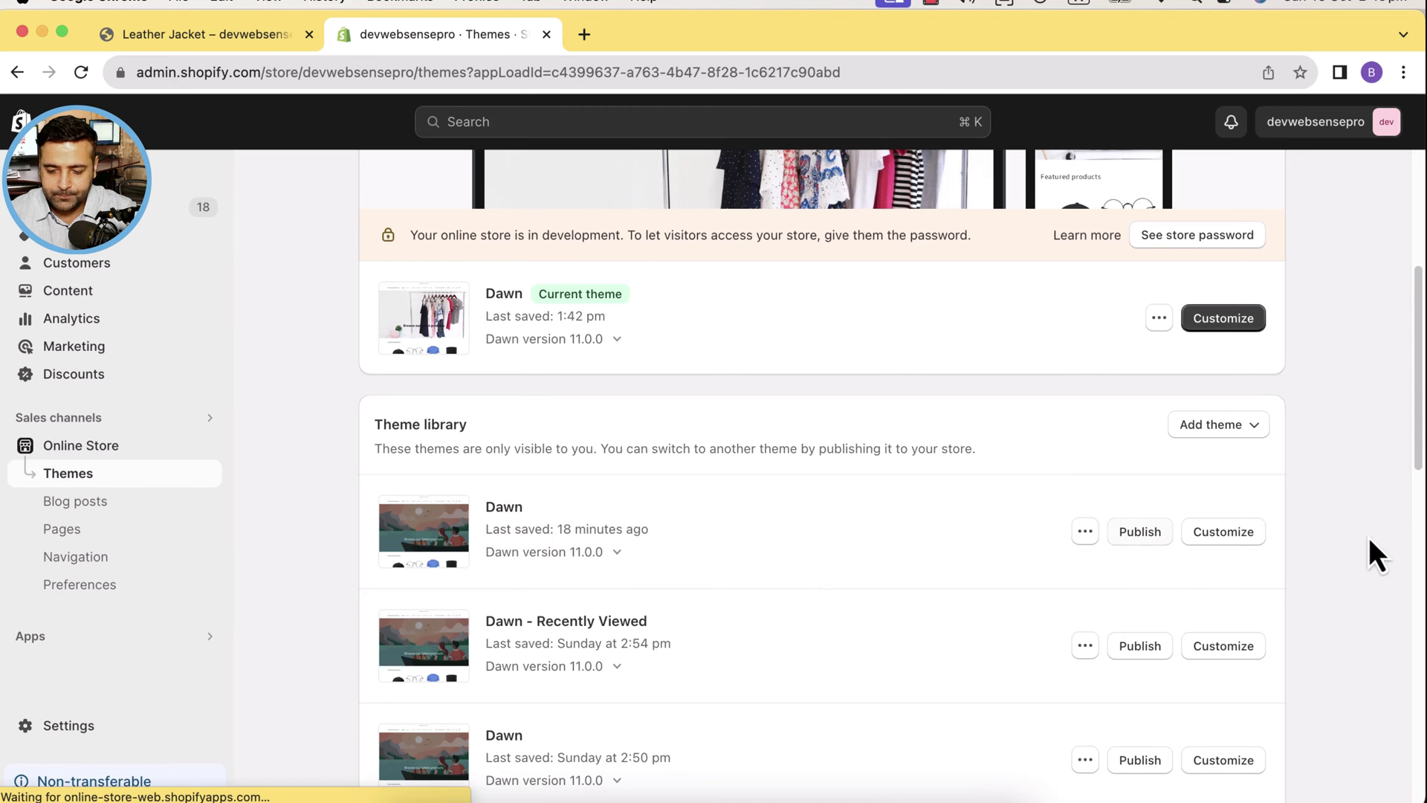
{"action": "left_click", "coordinate": [965, 592]}
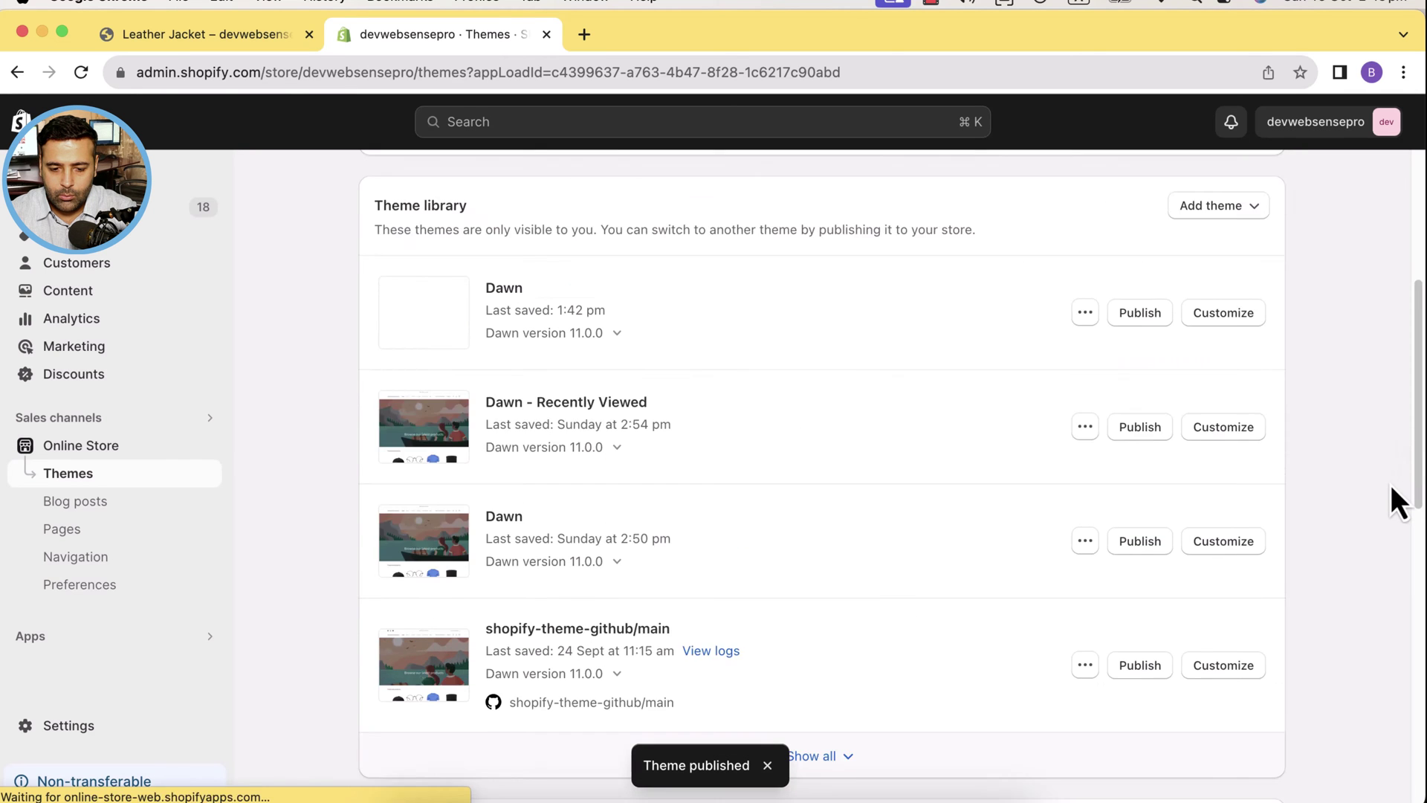
{"action": "scroll", "coordinate": [1388, 492], "scroll_direction": "up", "scroll_amount": 1}
{"action": "scroll", "coordinate": [1388, 492], "scroll_direction": "up", "scroll_amount": 2}
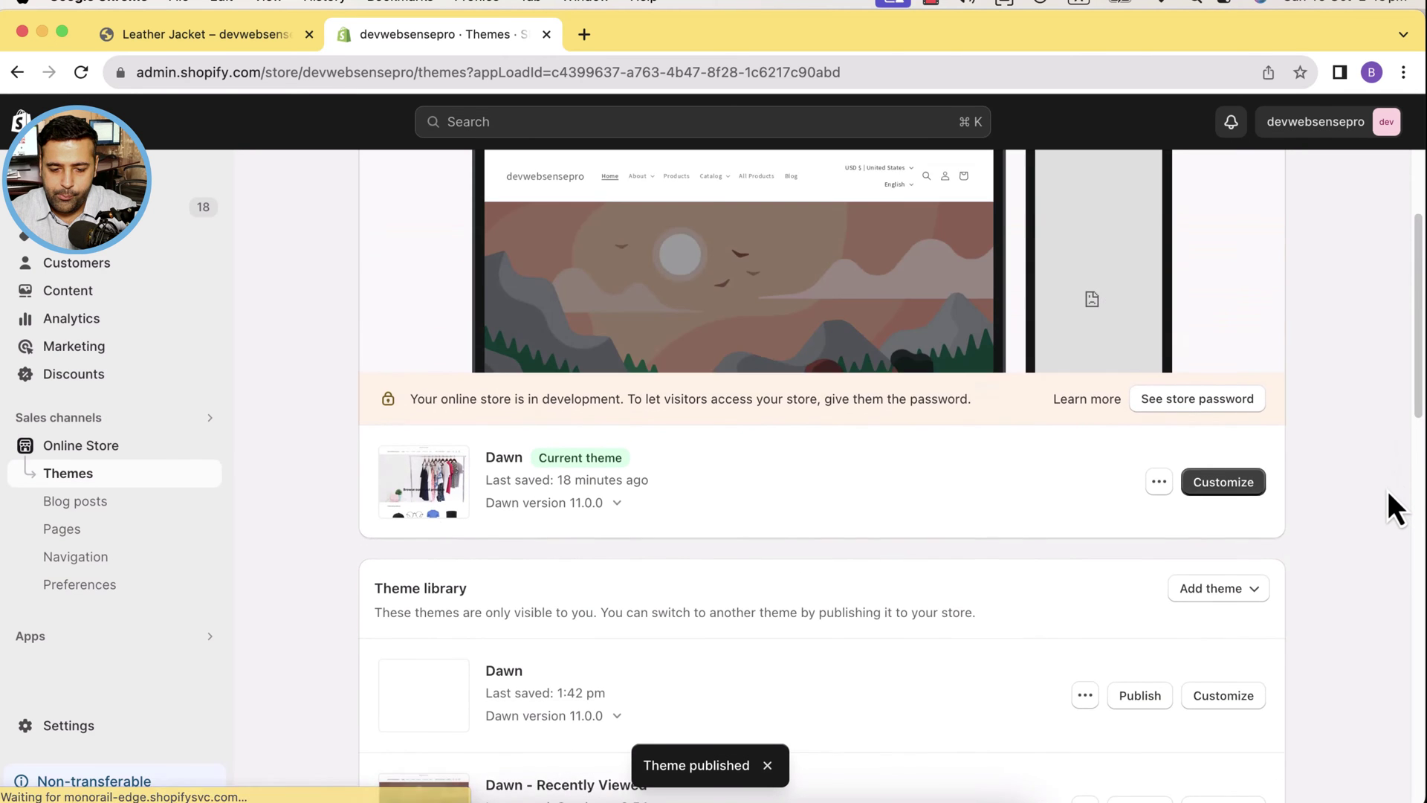
{"action": "scroll", "coordinate": [1388, 491], "scroll_direction": "up", "scroll_amount": 1}
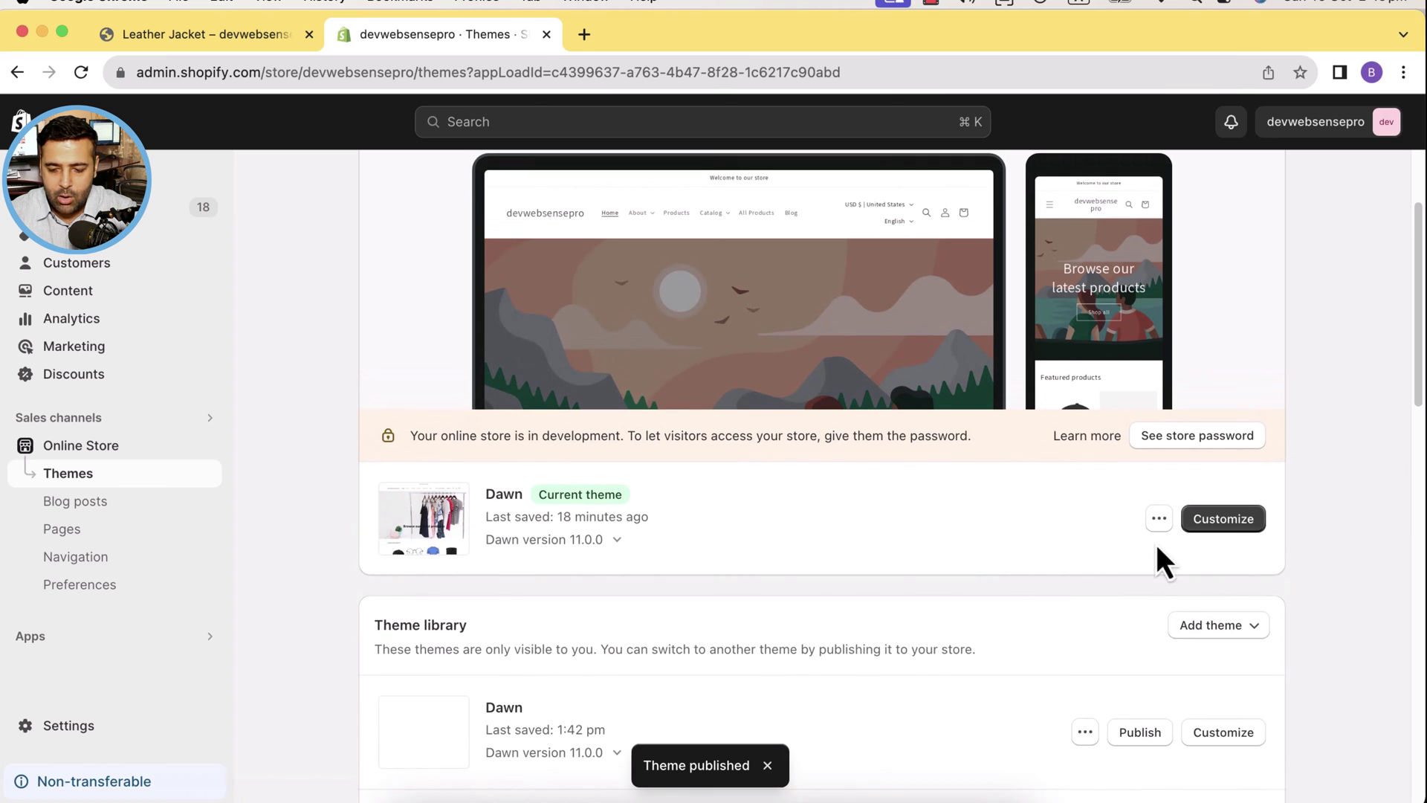
{"action": "left_click", "coordinate": [1160, 519]}
Step: Preview the new theme on the Bowler hat product and close the Leather Jacket tab
{"action": "left_click", "coordinate": [1080, 562]}
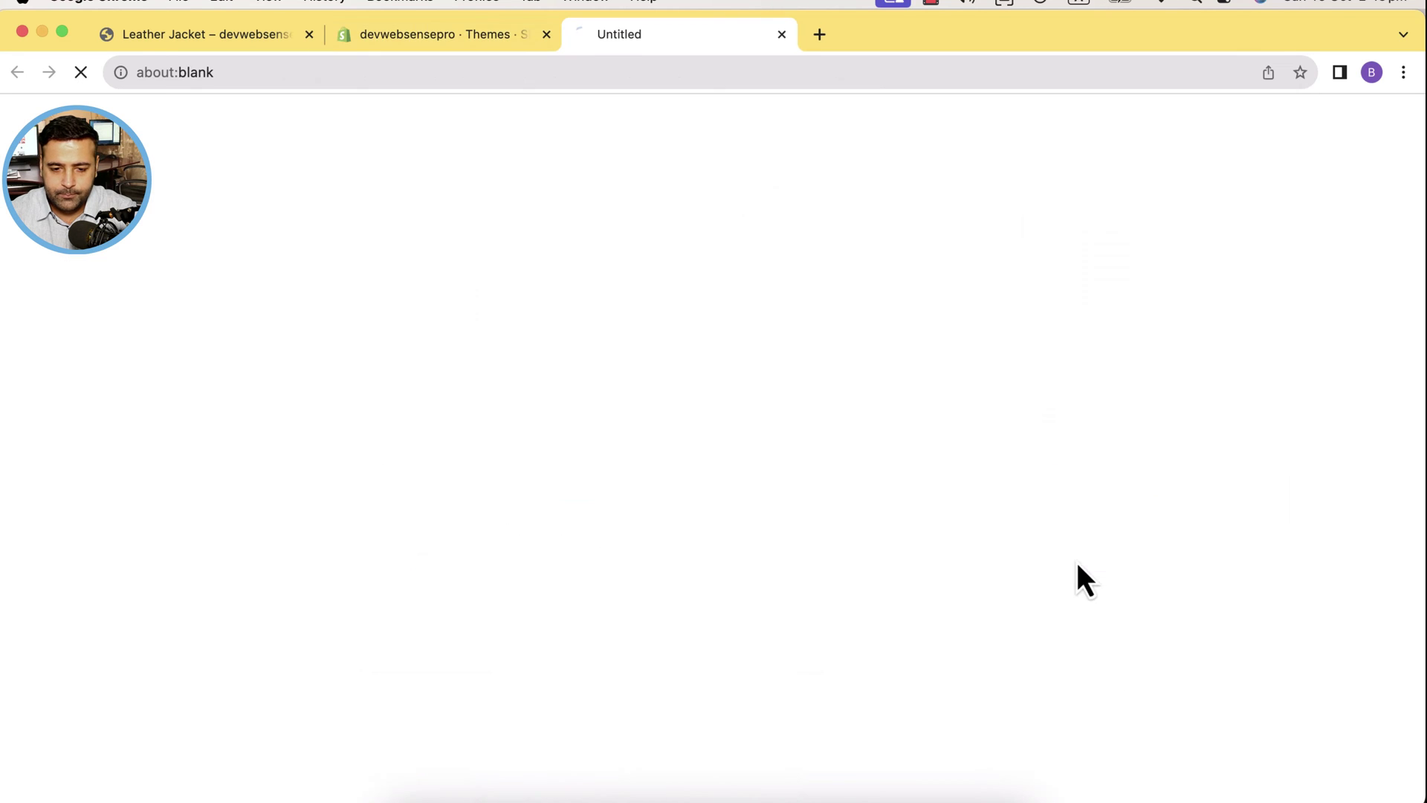
{"action": "left_click_drag", "start_coordinate": [653, 54], "coordinate": [398, 46]}
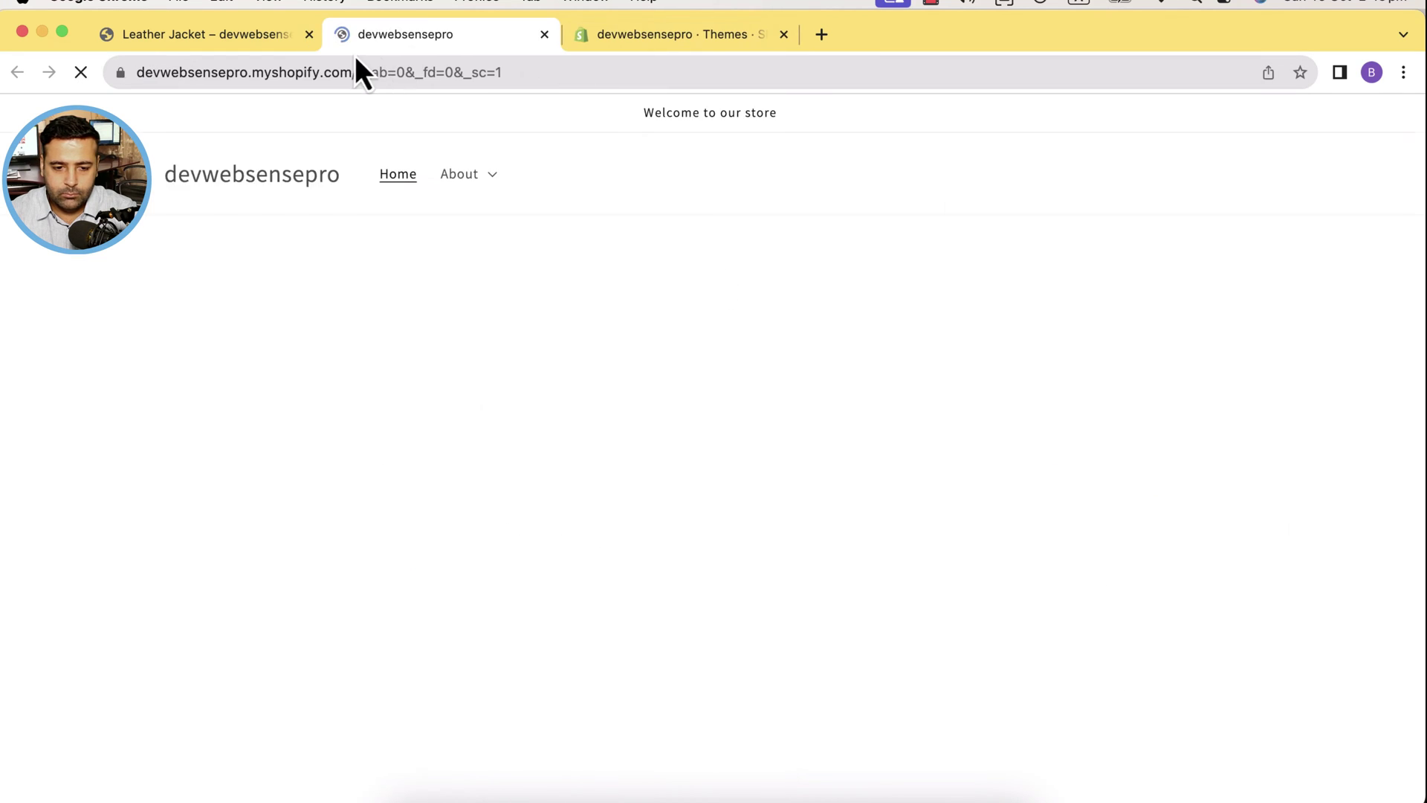
{"action": "scroll", "coordinate": [1273, 308], "scroll_direction": "down", "scroll_amount": 5}
{"action": "scroll", "coordinate": [1274, 271], "scroll_direction": "down", "scroll_amount": 5}
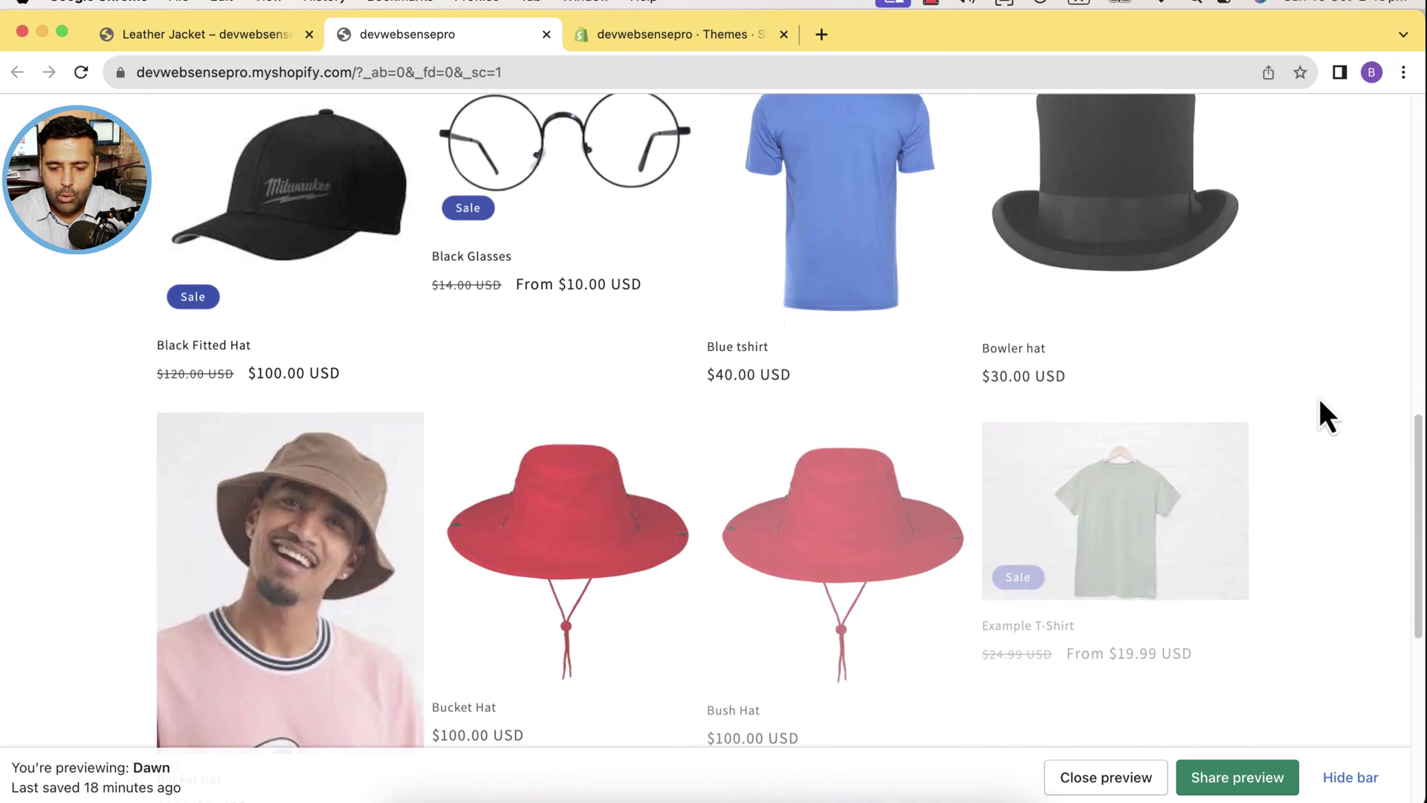
{"action": "scroll", "coordinate": [1283, 379], "scroll_direction": "down", "scroll_amount": 2}
{"action": "scroll", "coordinate": [1321, 419], "scroll_direction": "up", "scroll_amount": 4}
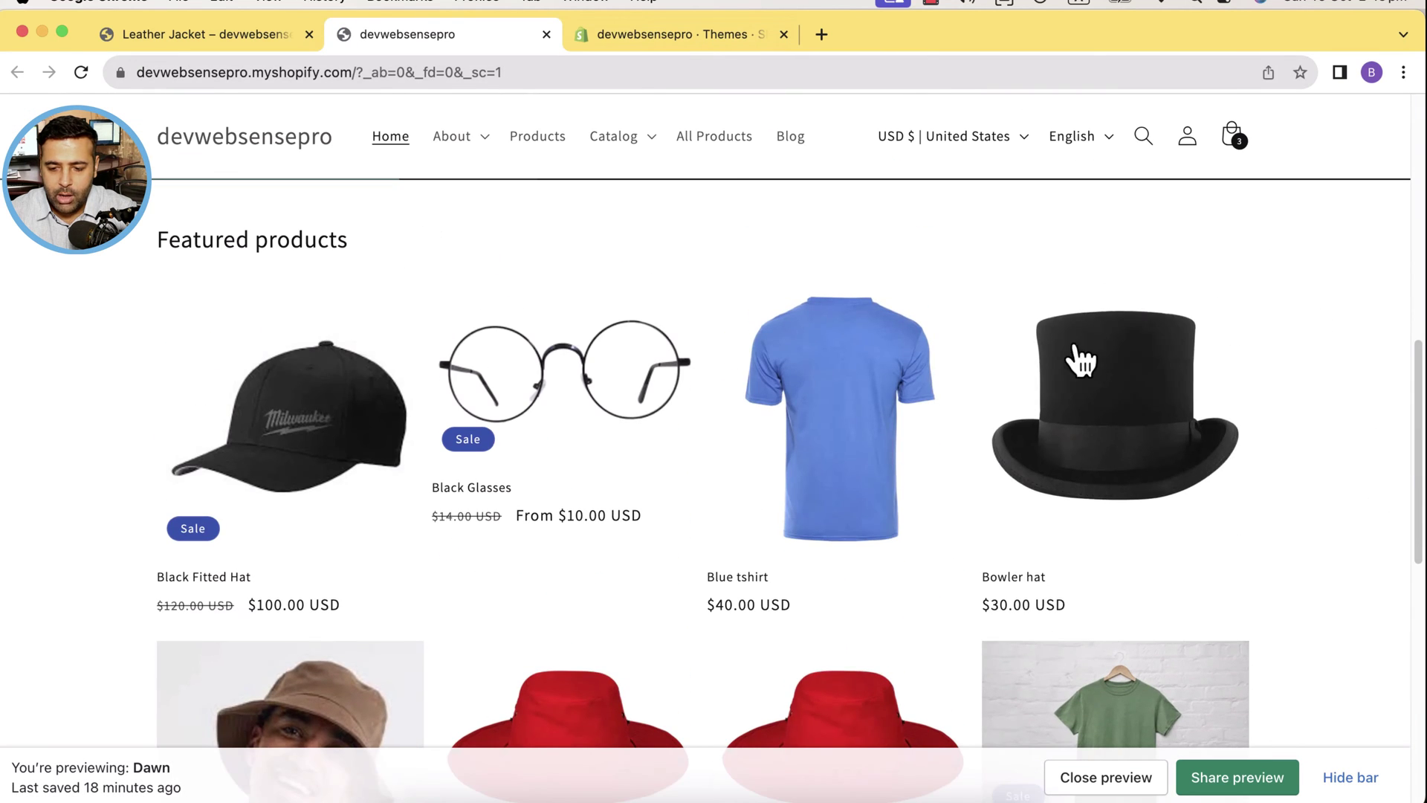
{"action": "left_click", "coordinate": [1077, 360]}
{"action": "scroll", "coordinate": [1189, 298], "scroll_direction": "down", "scroll_amount": 4}
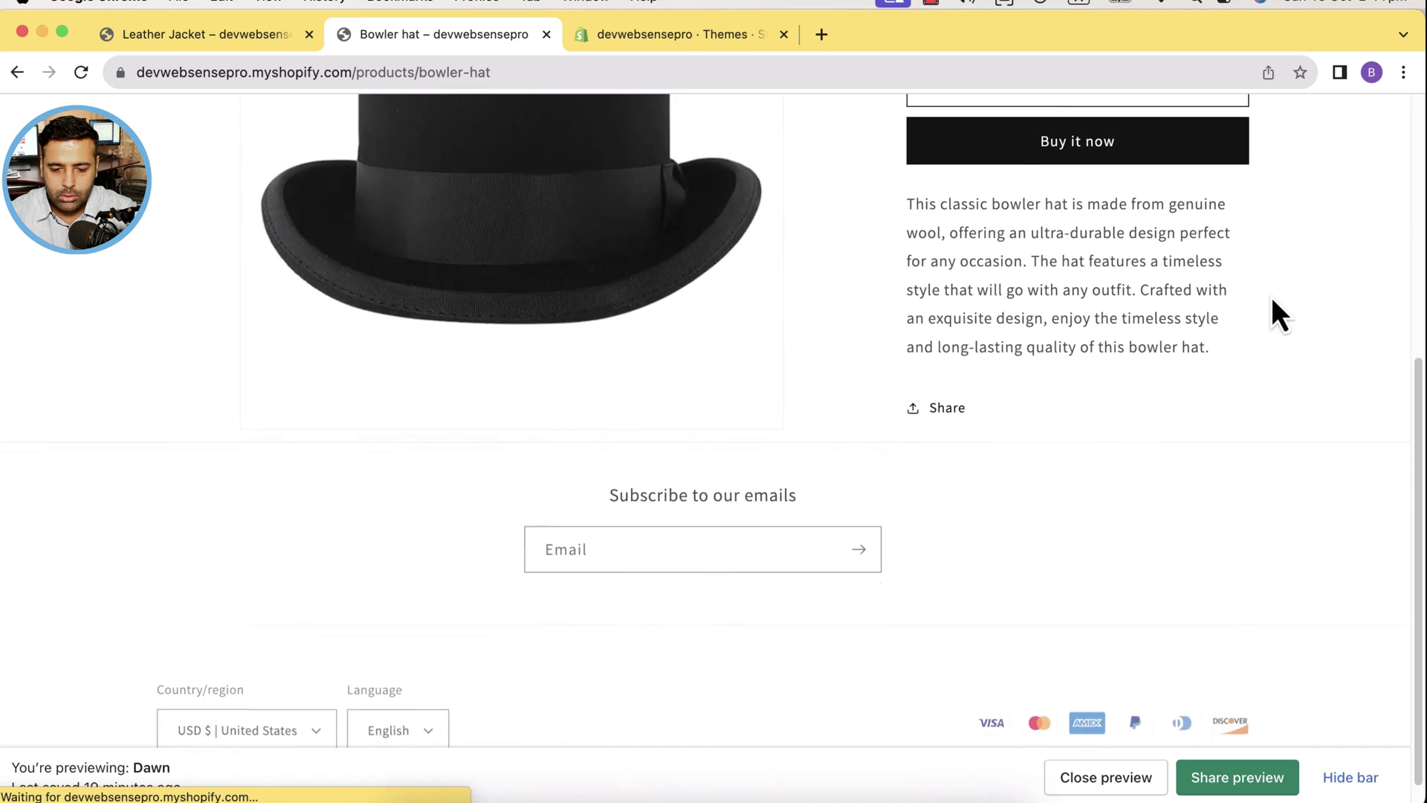
{"action": "scroll", "coordinate": [1275, 313], "scroll_direction": "down", "scroll_amount": 1}
{"action": "scroll", "coordinate": [1287, 462], "scroll_direction": "up", "scroll_amount": 5}
{"action": "scroll", "coordinate": [855, 365], "scroll_direction": "down", "scroll_amount": 4}
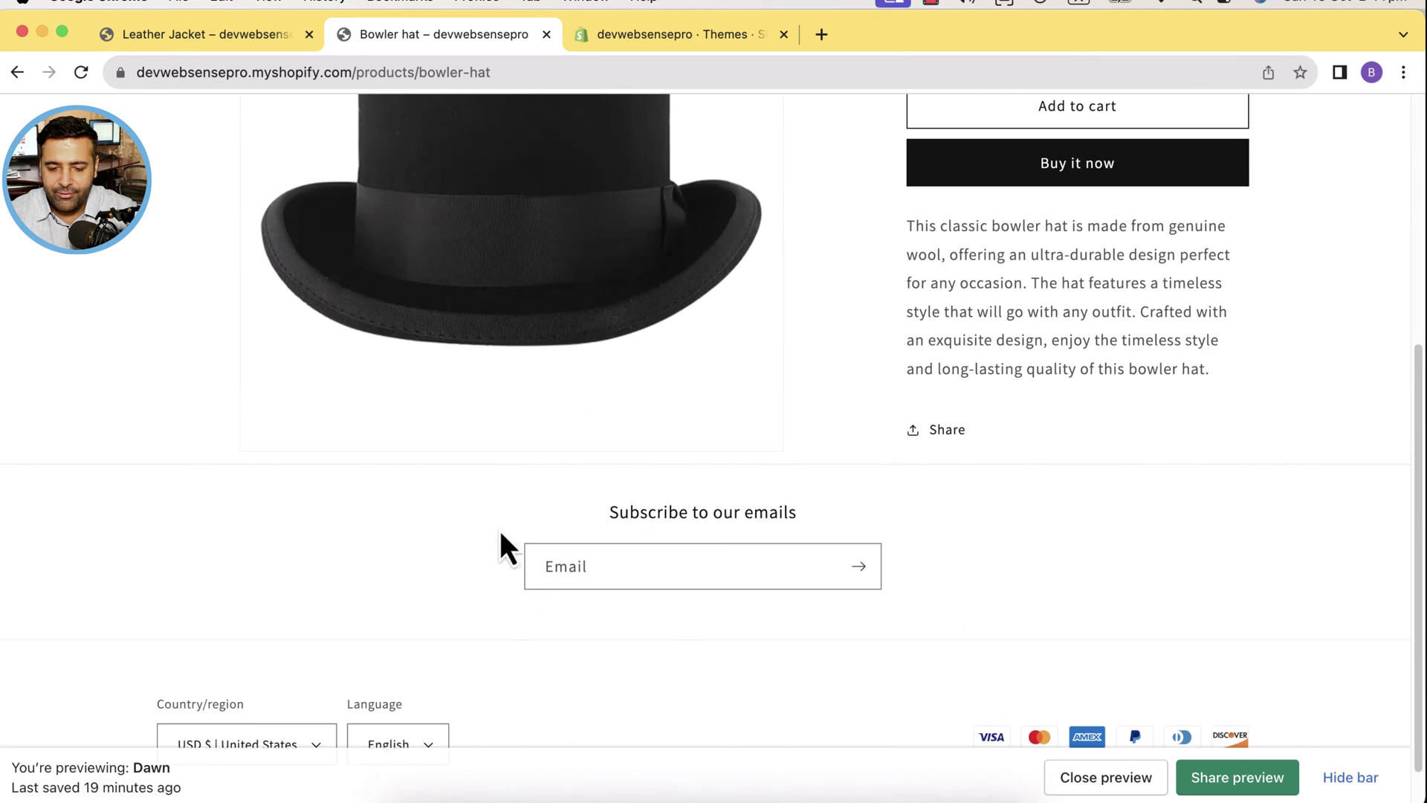
{"action": "scroll", "coordinate": [975, 508], "scroll_direction": "up", "scroll_amount": 4}
{"action": "scroll", "coordinate": [742, 442], "scroll_direction": "down", "scroll_amount": 4}
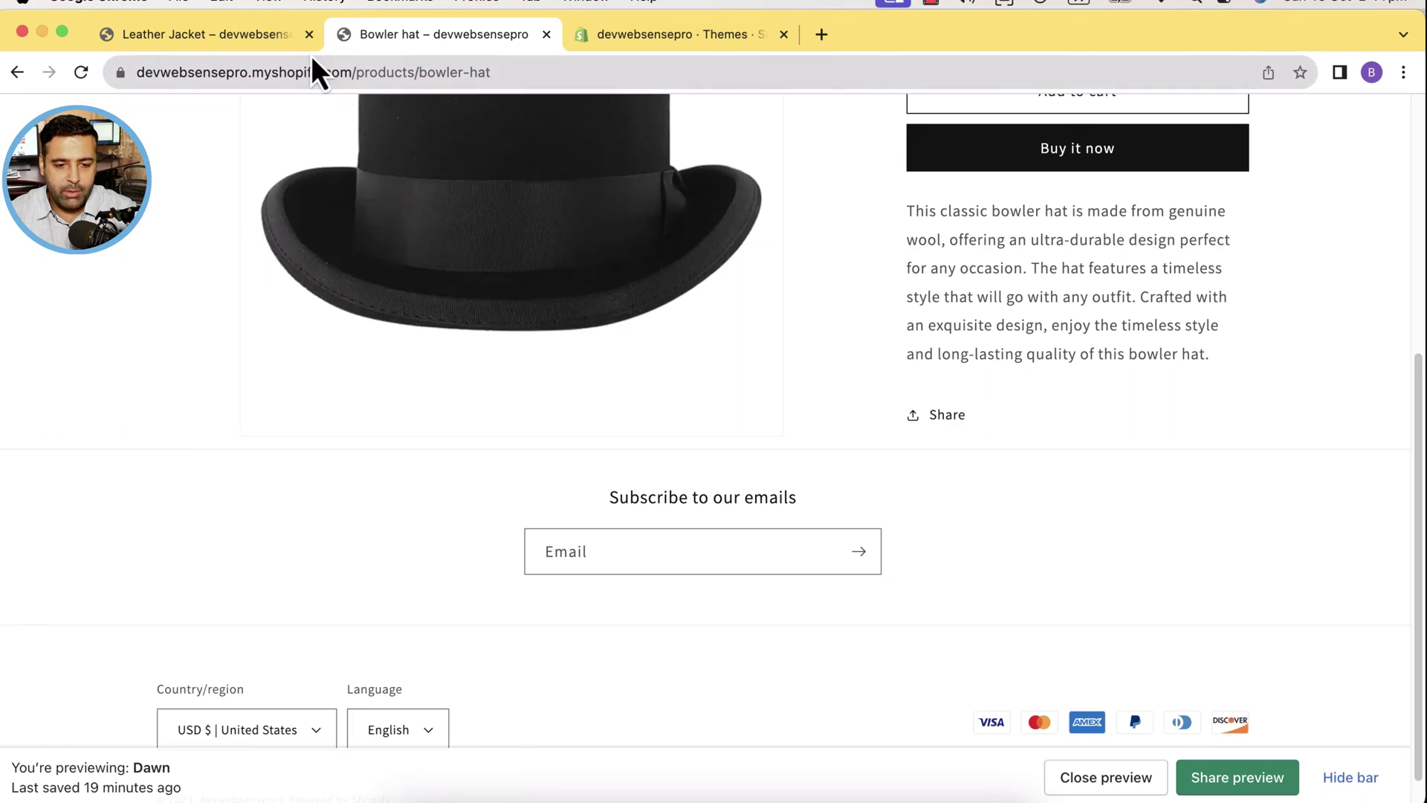
{"action": "left_click", "coordinate": [304, 42]}
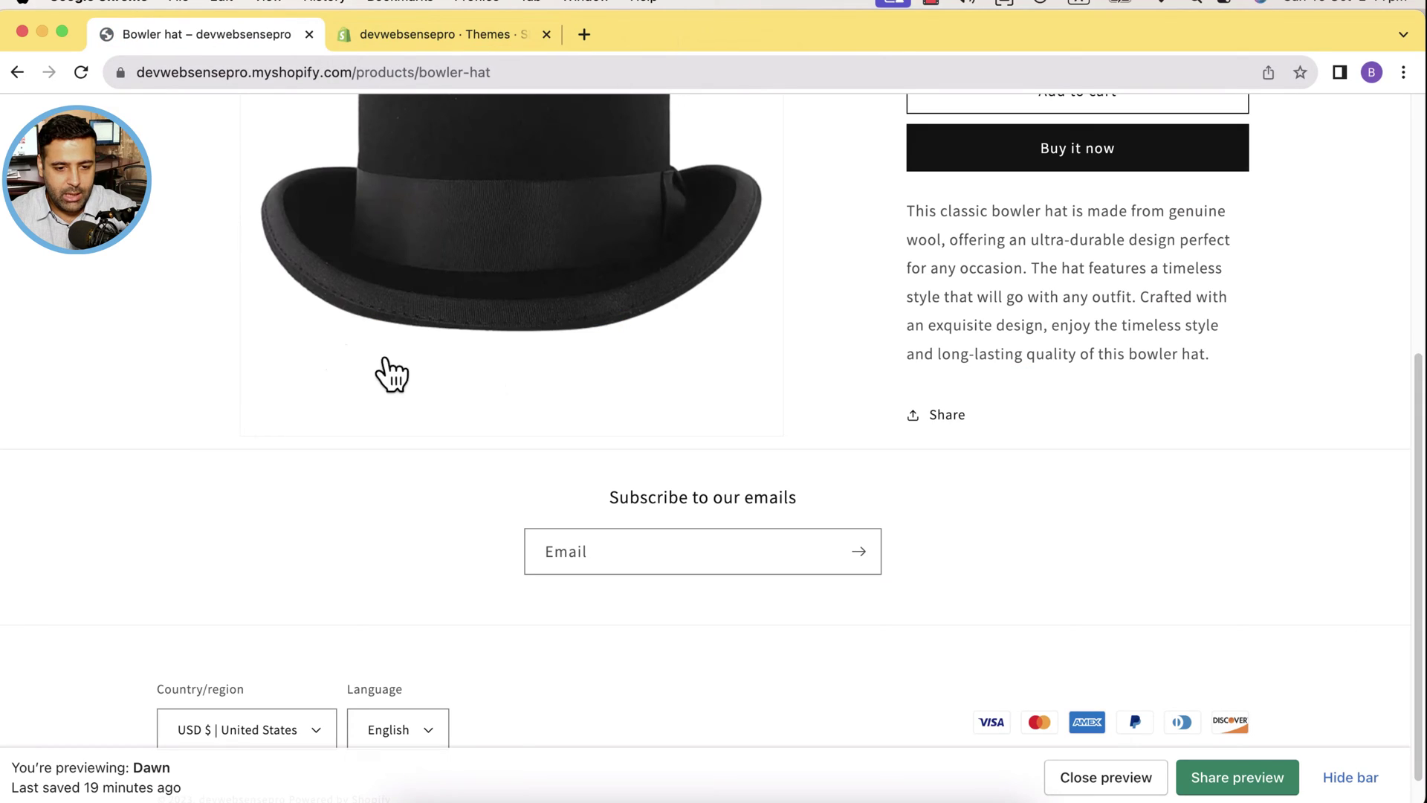
{"action": "left_click", "coordinate": [469, 34]}
Step: Bring up the current Dawn theme's actions menu to reach Edit code
{"action": "left_click", "coordinate": [1327, 309]}
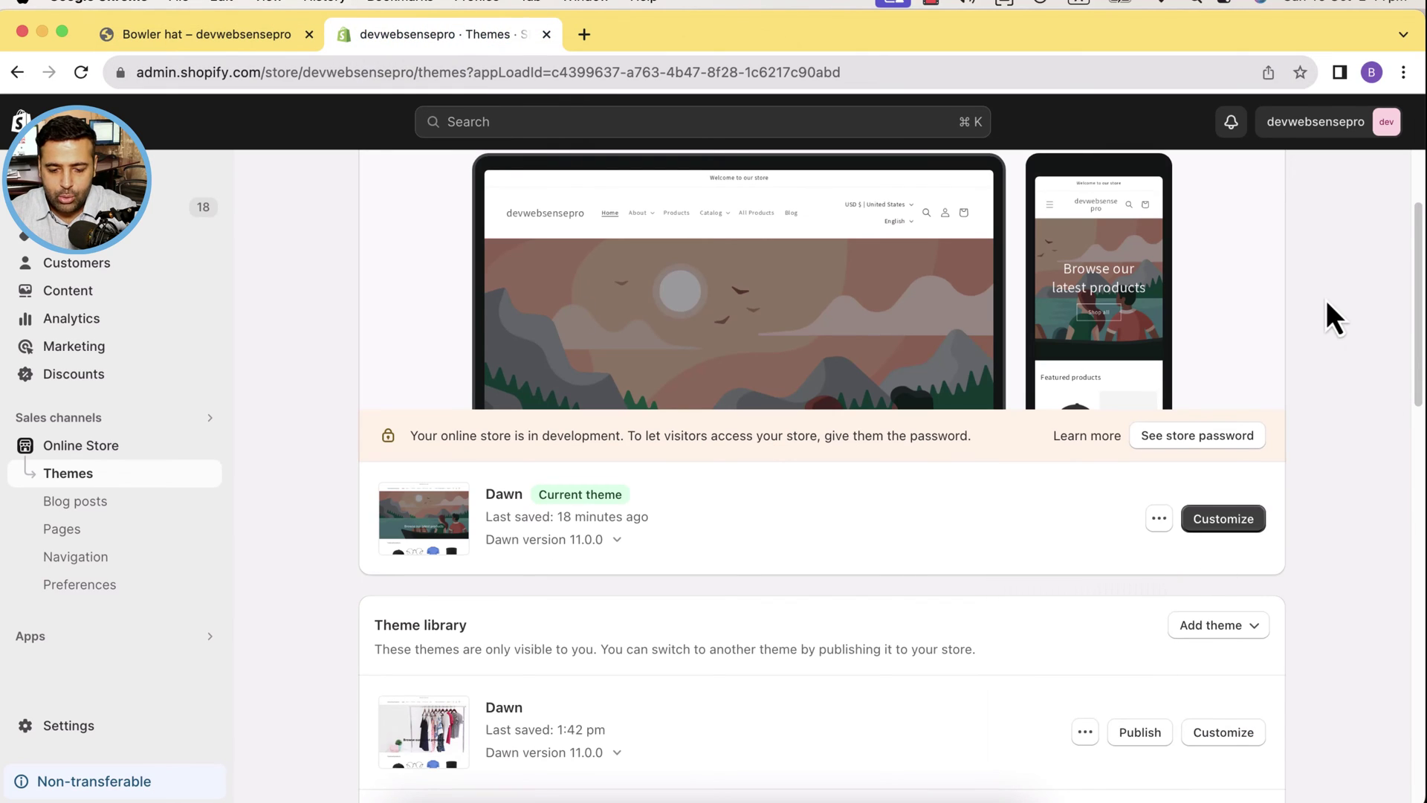
{"action": "scroll", "coordinate": [1294, 402], "scroll_direction": "down", "scroll_amount": 3}
{"action": "left_click", "coordinate": [1161, 375]}
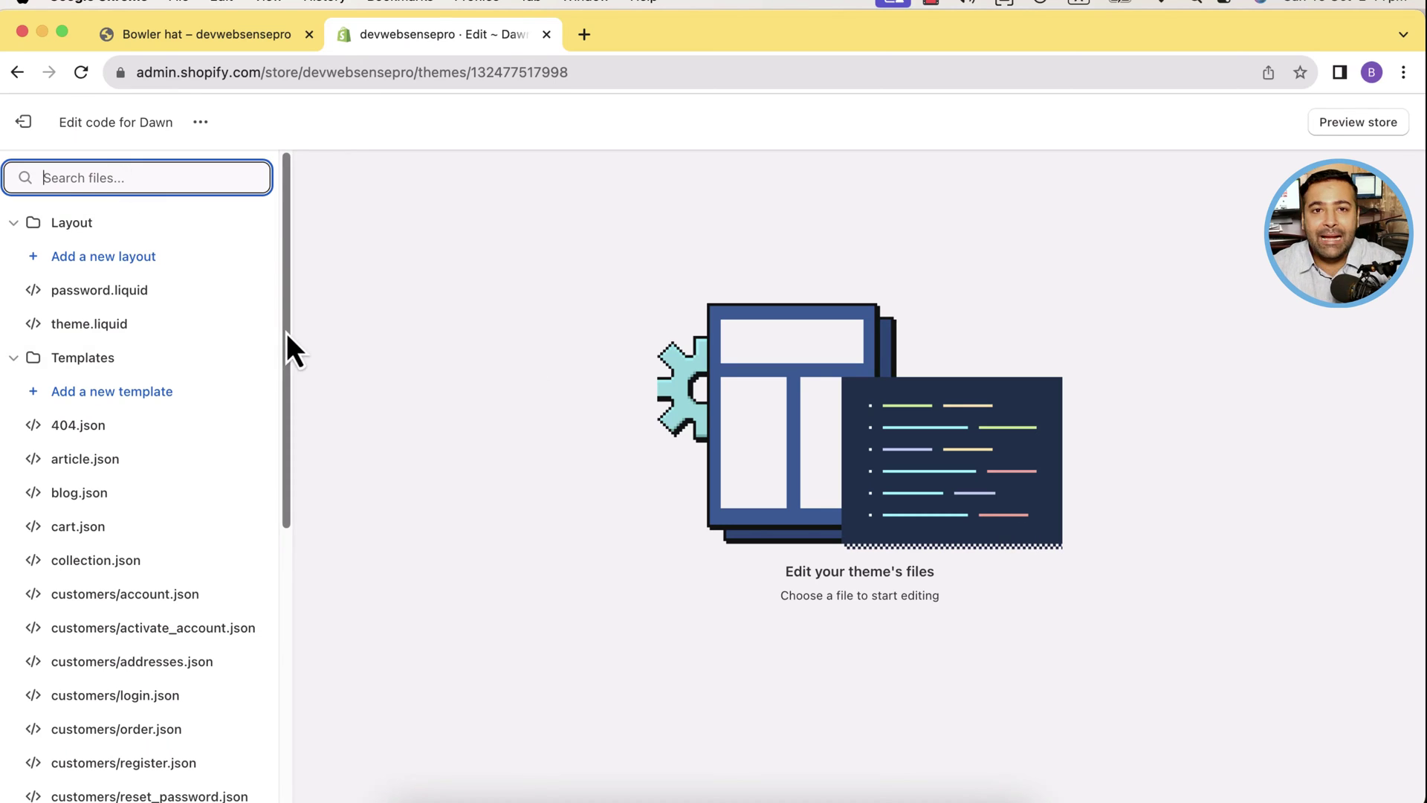
{"action": "scroll", "coordinate": [262, 319], "scroll_direction": "down", "scroll_amount": 5}
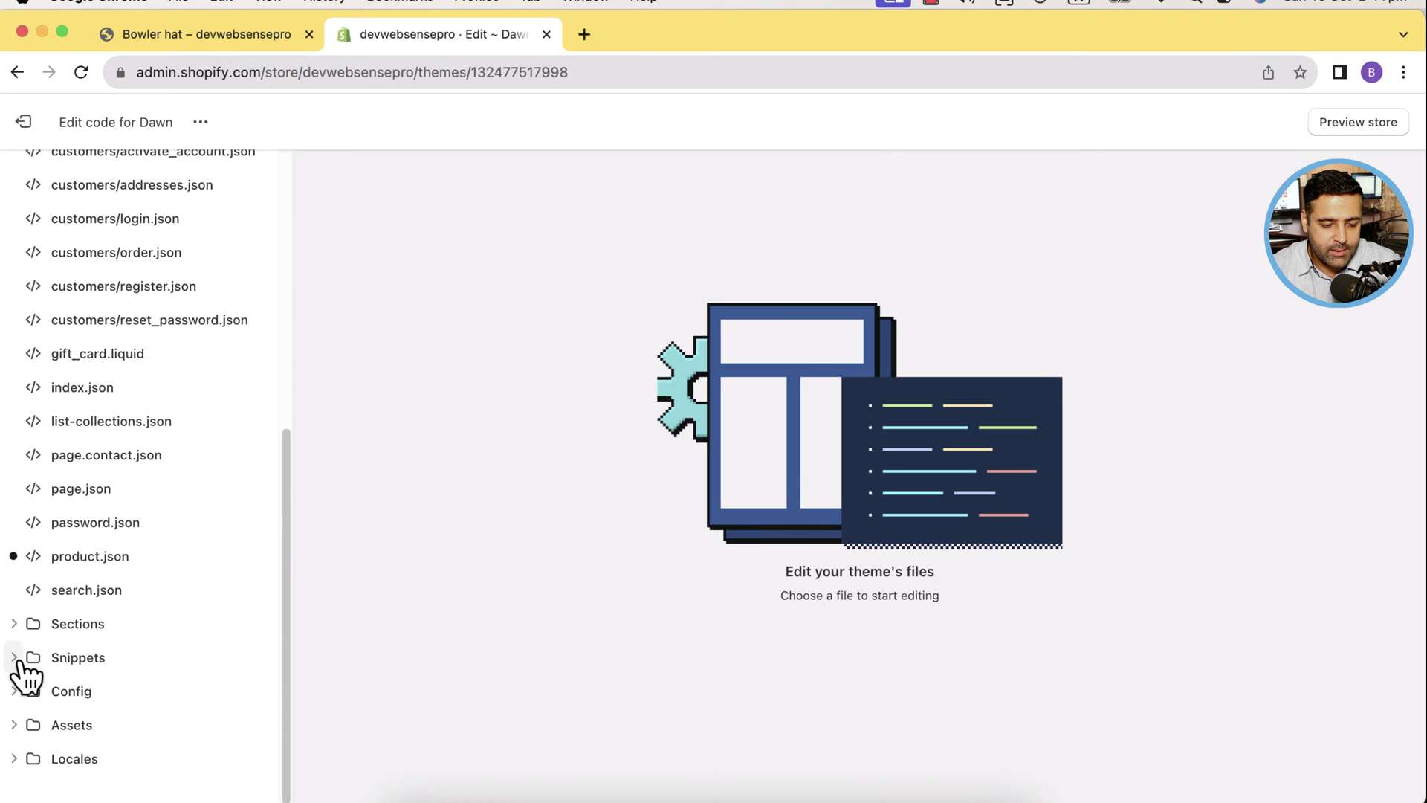
Step: Add a recently-viewed snippet under Snippets and bring up the prepared code in VS Code
{"action": "left_click", "coordinate": [34, 660]}
{"action": "scroll", "coordinate": [223, 471], "scroll_direction": "down", "scroll_amount": 3}
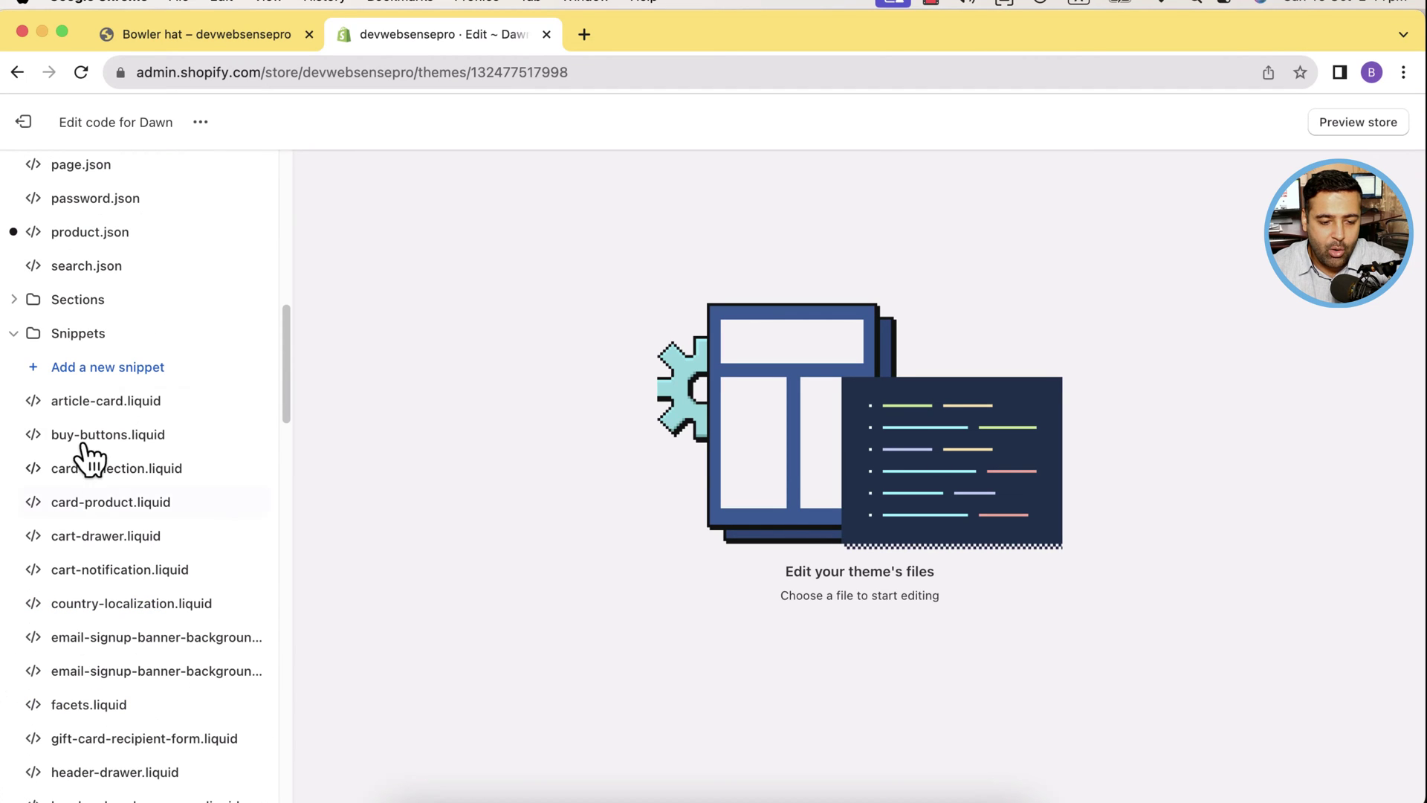
{"action": "left_click", "coordinate": [109, 379]}
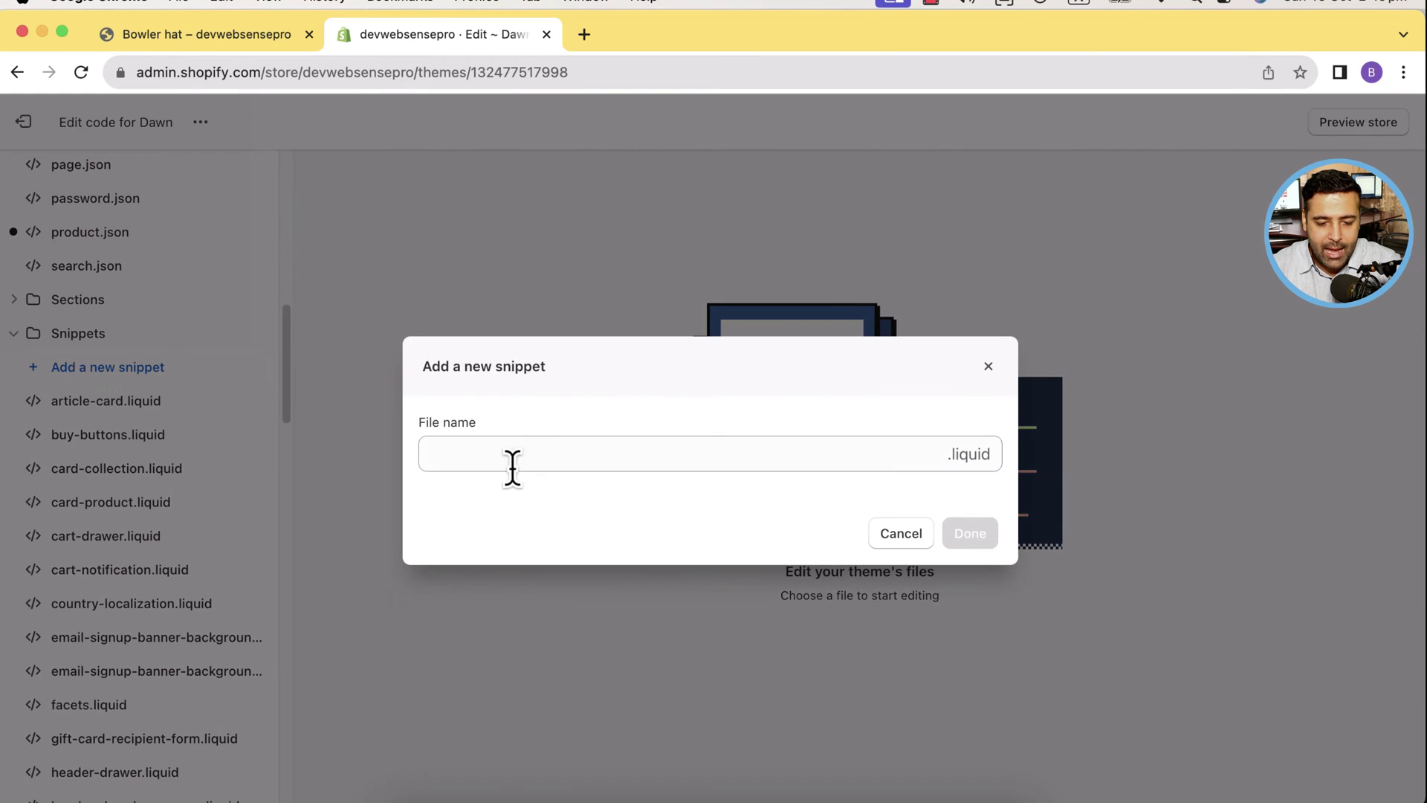
{"action": "left_click", "coordinate": [513, 460]}
{"action": "type", "text": "recently-viewed"}
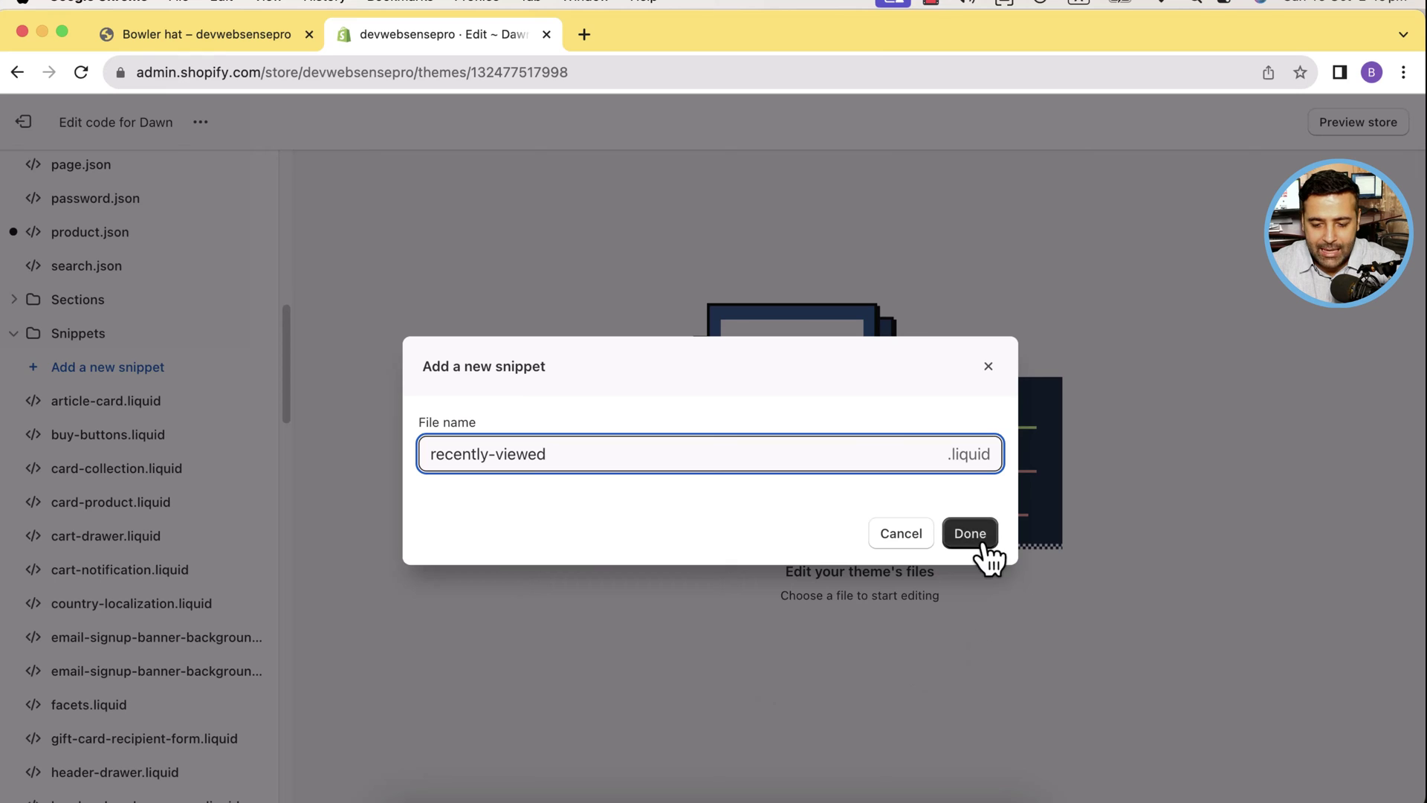
{"action": "left_click", "coordinate": [986, 544]}
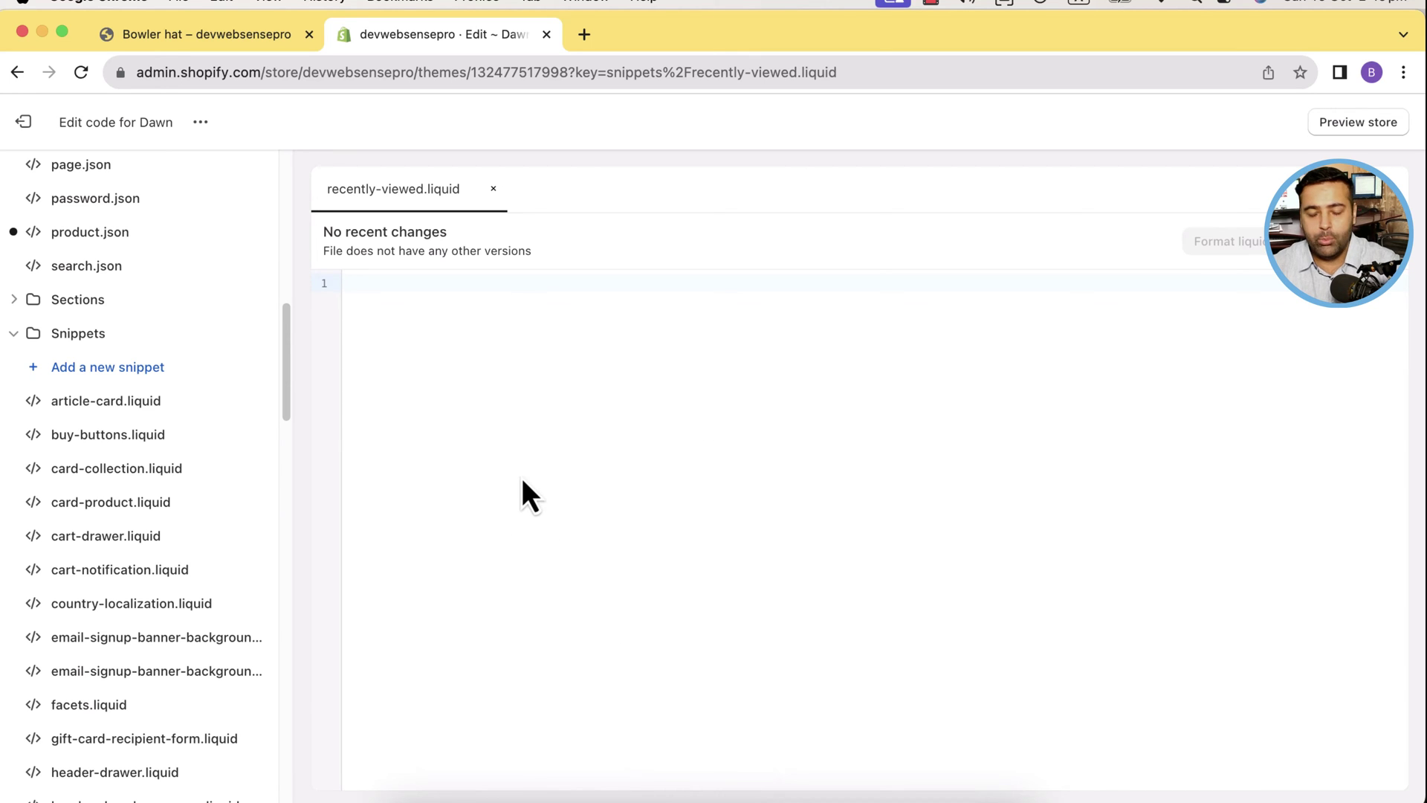
{"action": "left_click", "coordinate": [926, 801]}
{"action": "left_click", "coordinate": [652, 438]}
Step: Select all of the prepared recently-viewed.liquid code in VS Code, then go back to Chrome
{"action": "left_click_drag", "start_coordinate": [563, 698], "coordinate": [313, 258]}
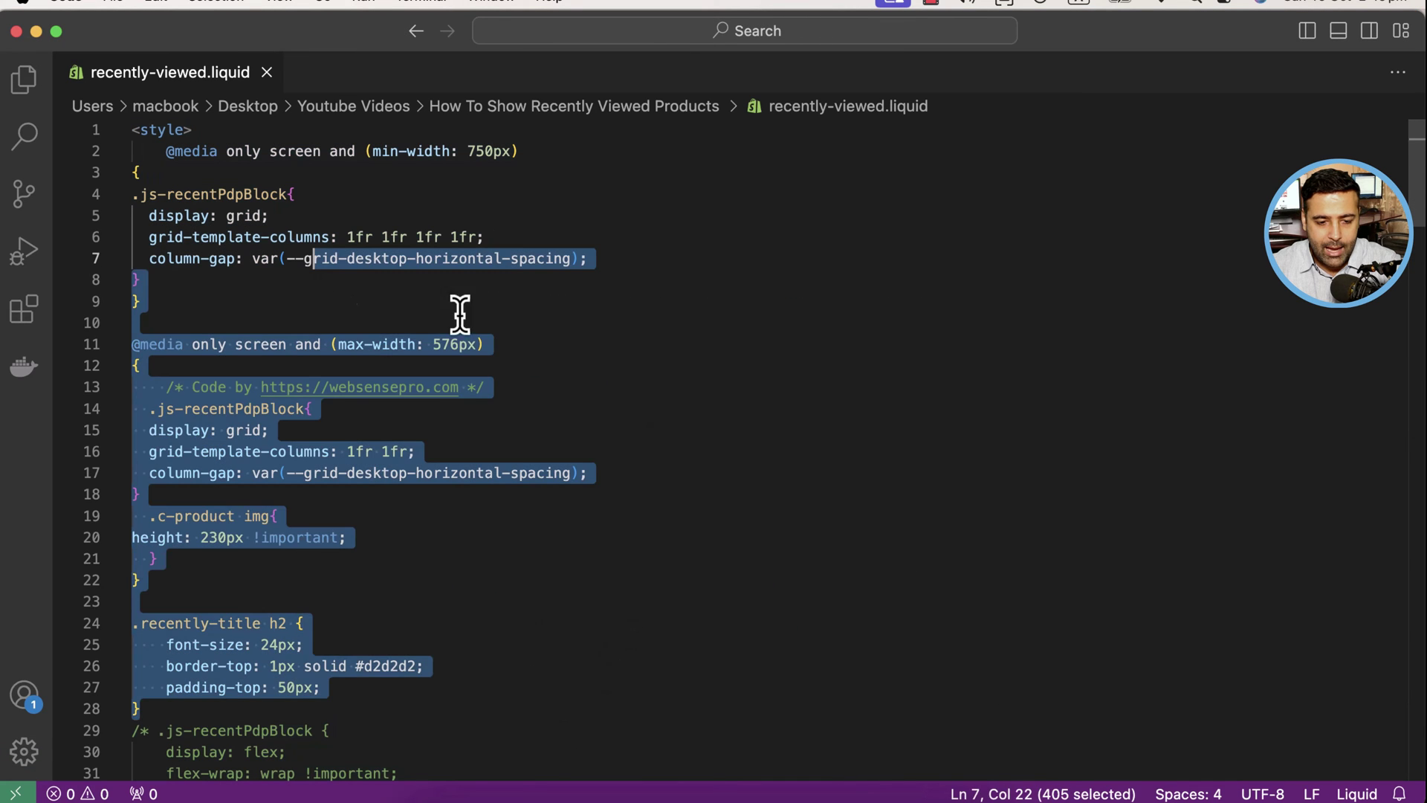
{"action": "left_click", "coordinate": [721, 304]}
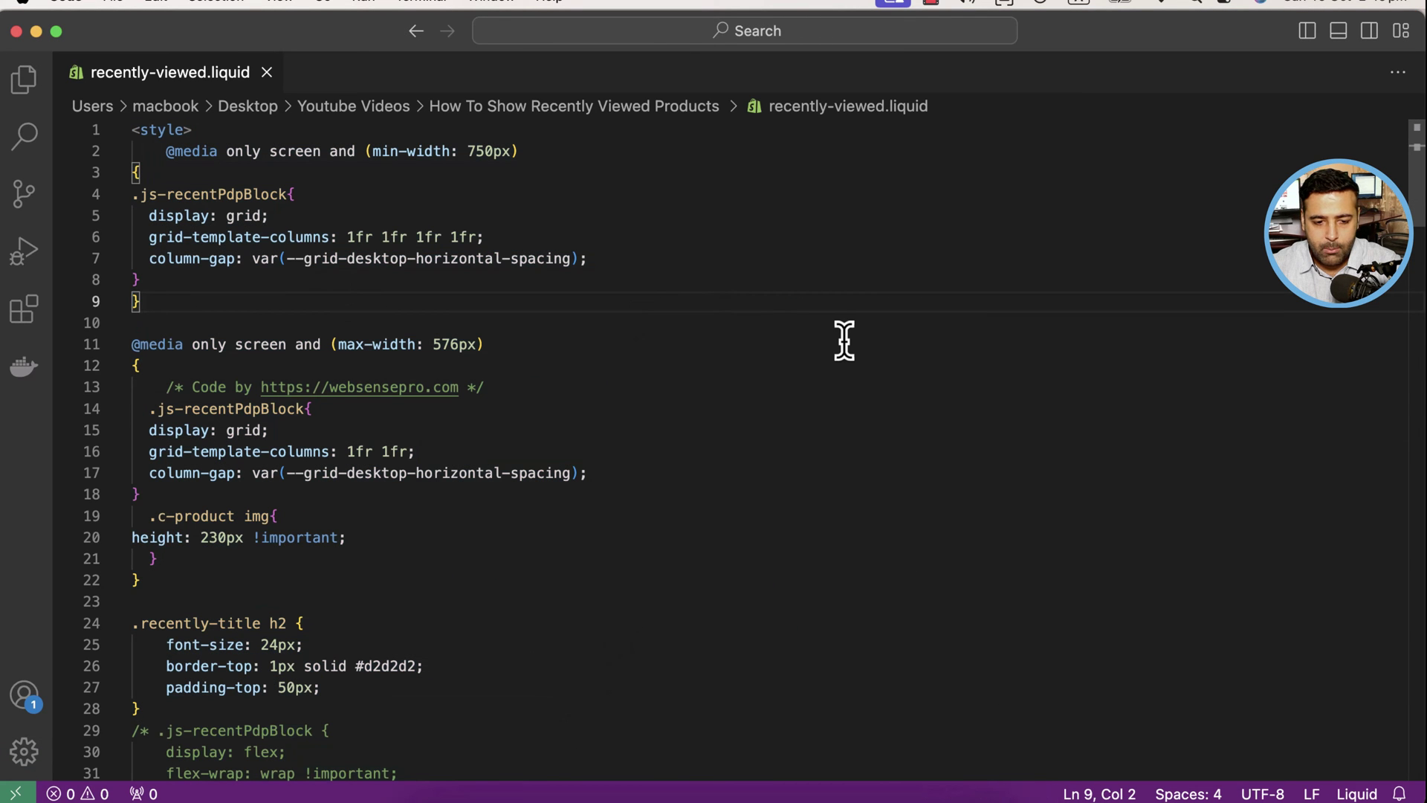
{"action": "key", "text": "cmd+a"}
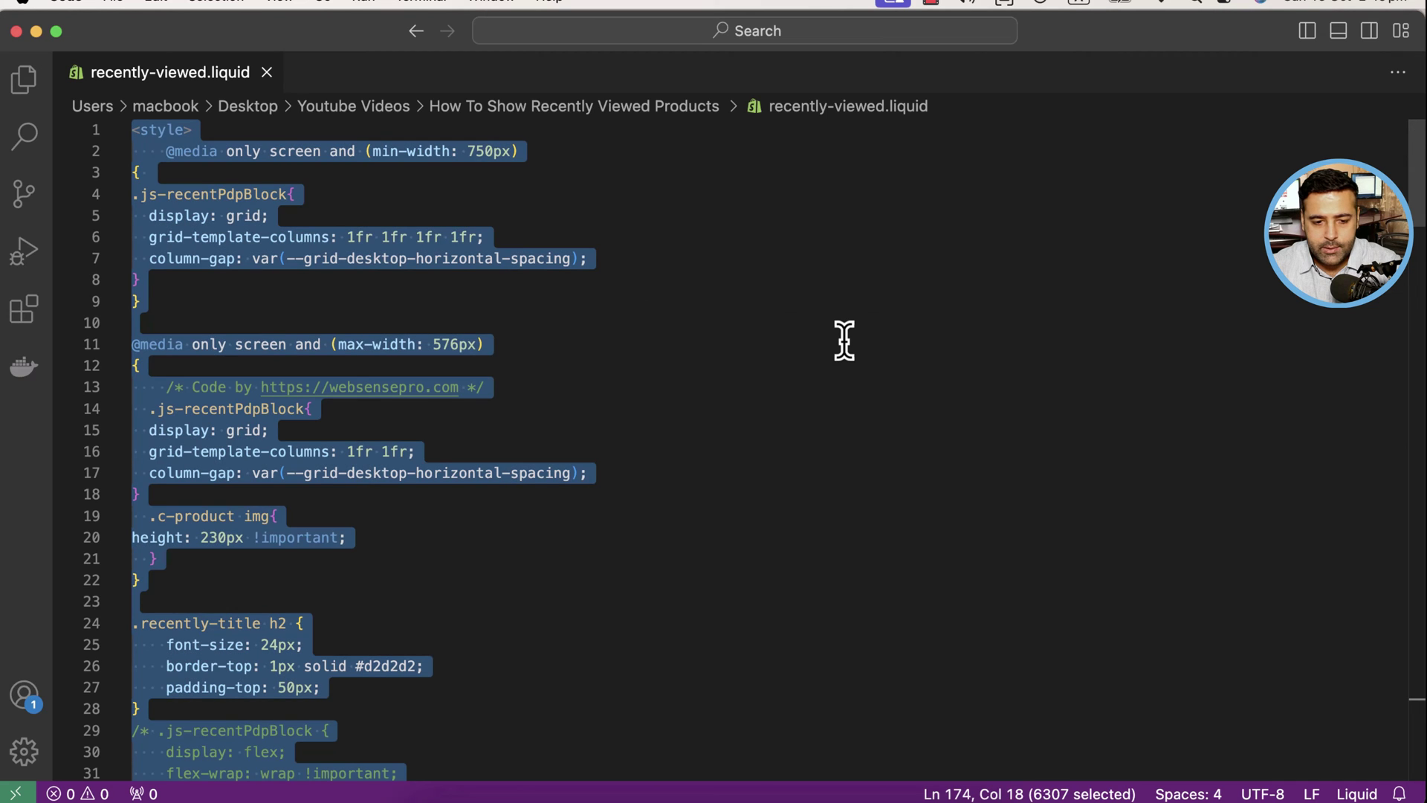
{"action": "key", "text": "super+Tab"}
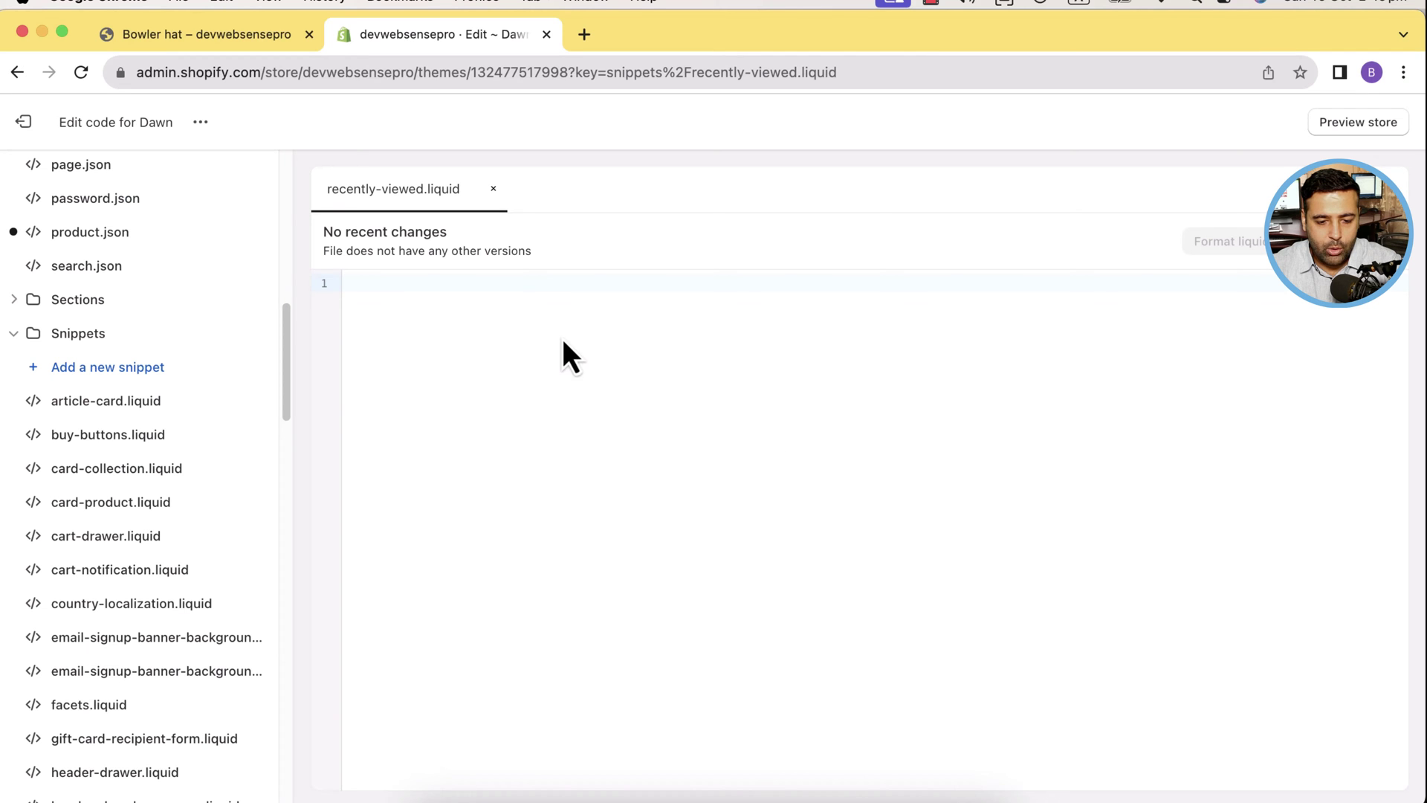
Step: Paste the code into recently-viewed.liquid and review its product.title, productTitle, productImg and productPrice lines
{"action": "right_click", "coordinate": [528, 319]}
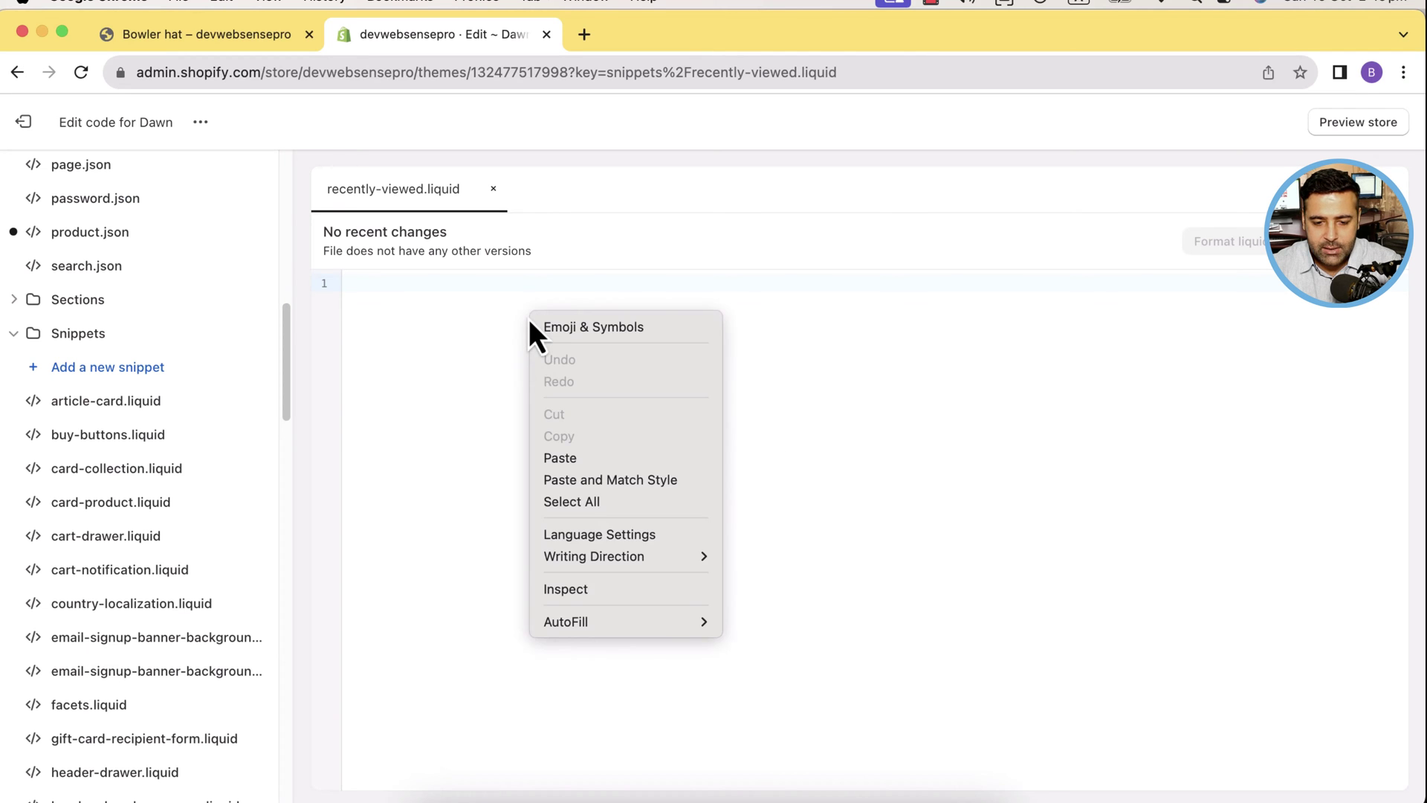
{"action": "left_click", "coordinate": [560, 464]}
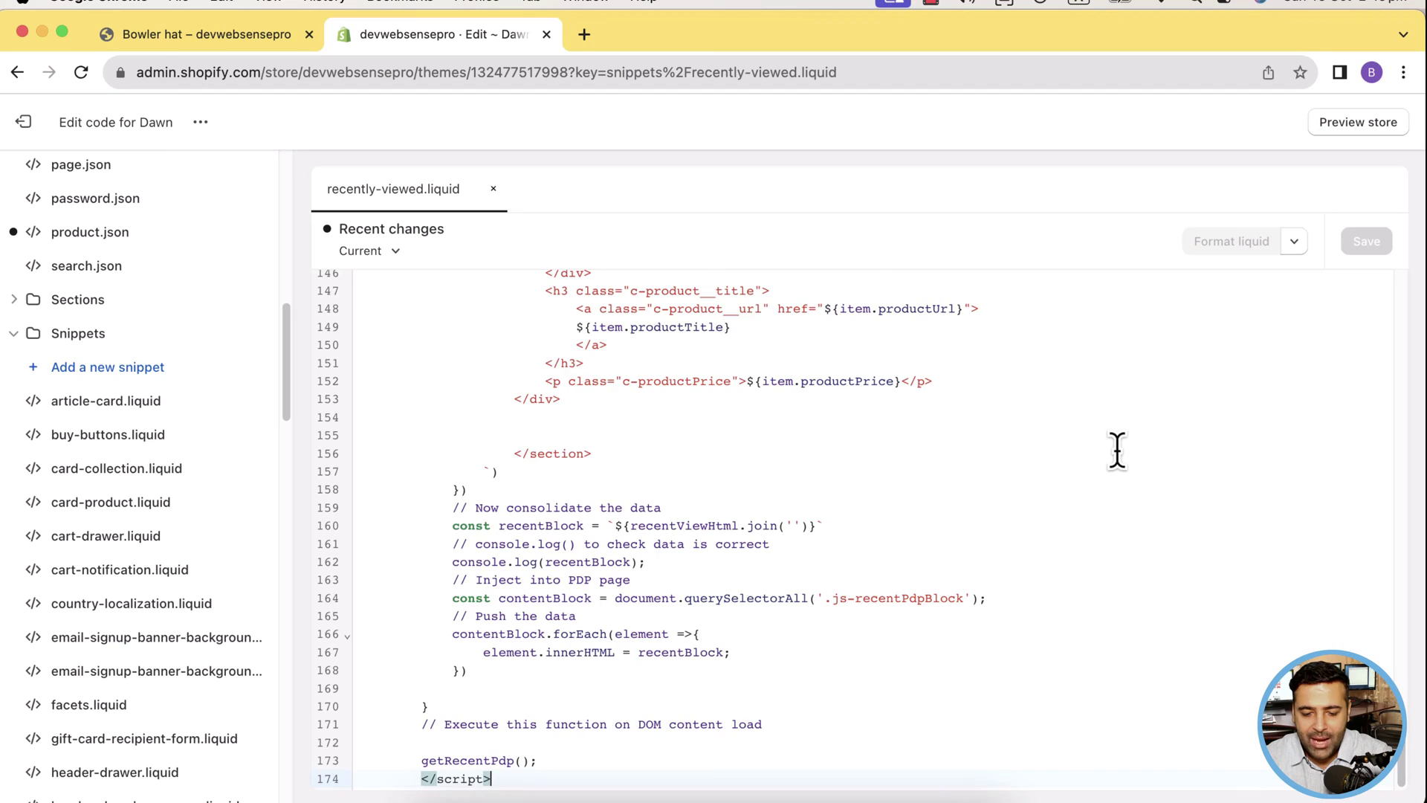
{"action": "scroll", "coordinate": [1117, 449], "scroll_direction": "up", "scroll_amount": 5}
{"action": "scroll", "coordinate": [1115, 449], "scroll_direction": "up", "scroll_amount": 5}
{"action": "scroll", "coordinate": [1117, 448], "scroll_direction": "up", "scroll_amount": 5}
{"action": "scroll", "coordinate": [1116, 448], "scroll_direction": "up", "scroll_amount": 10}
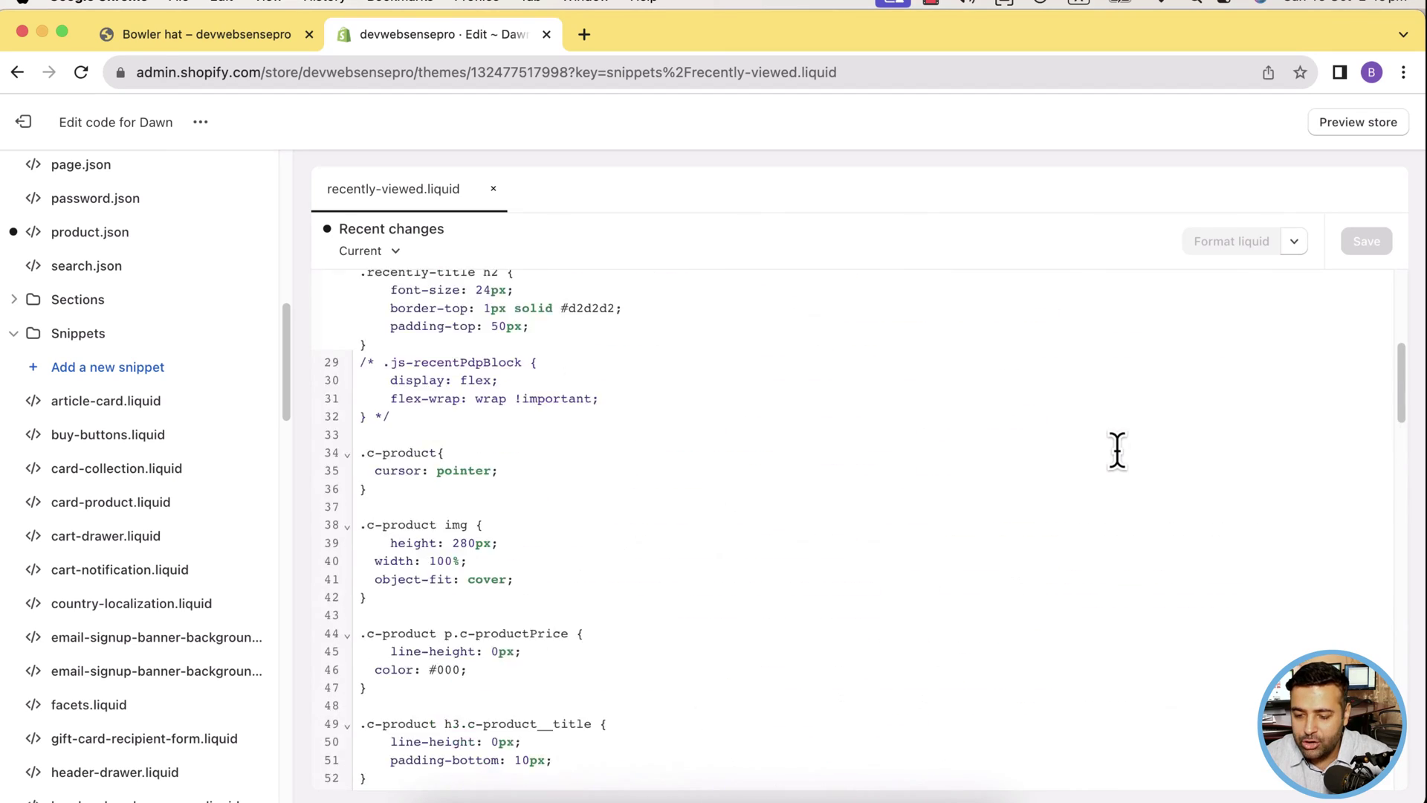
{"action": "scroll", "coordinate": [1117, 448], "scroll_direction": "up", "scroll_amount": 5}
{"action": "scroll", "coordinate": [996, 310], "scroll_direction": "down", "scroll_amount": 10}
{"action": "scroll", "coordinate": [996, 309], "scroll_direction": "down", "scroll_amount": 1}
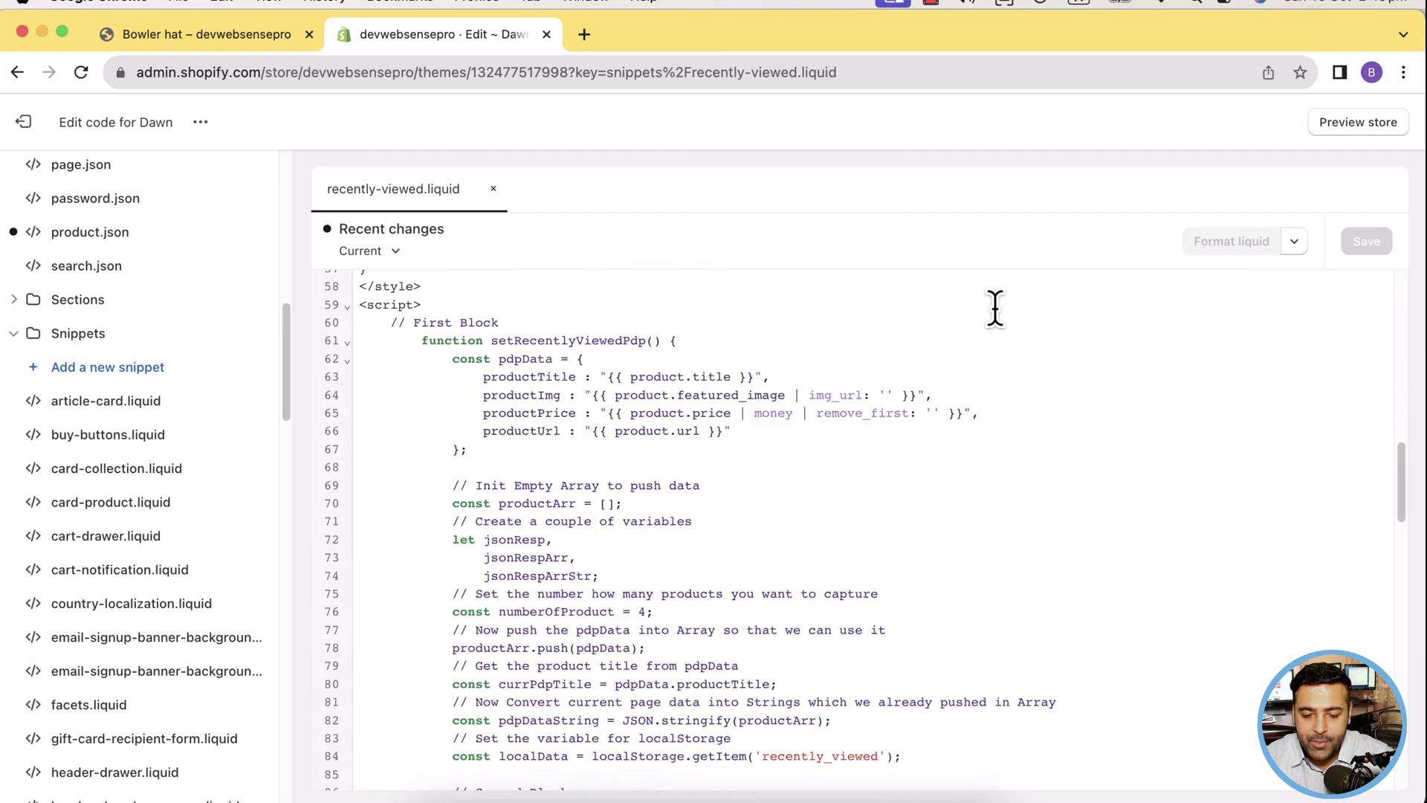
{"action": "scroll", "coordinate": [997, 308], "scroll_direction": "down", "scroll_amount": 2}
{"action": "scroll", "coordinate": [996, 308], "scroll_direction": "up", "scroll_amount": 3}
{"action": "scroll", "coordinate": [994, 309], "scroll_direction": "up", "scroll_amount": 1}
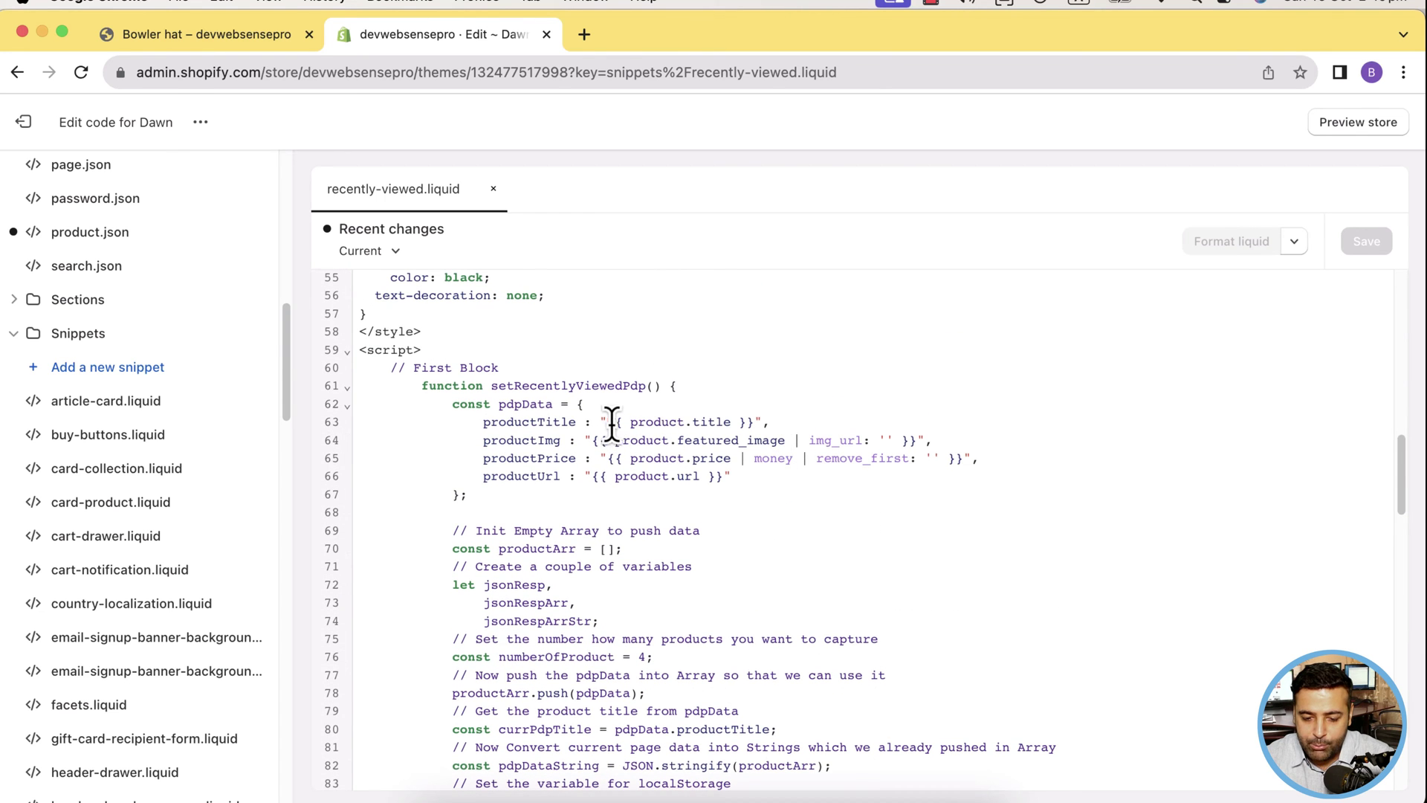
{"action": "left_click_drag", "start_coordinate": [609, 421], "coordinate": [746, 421]}
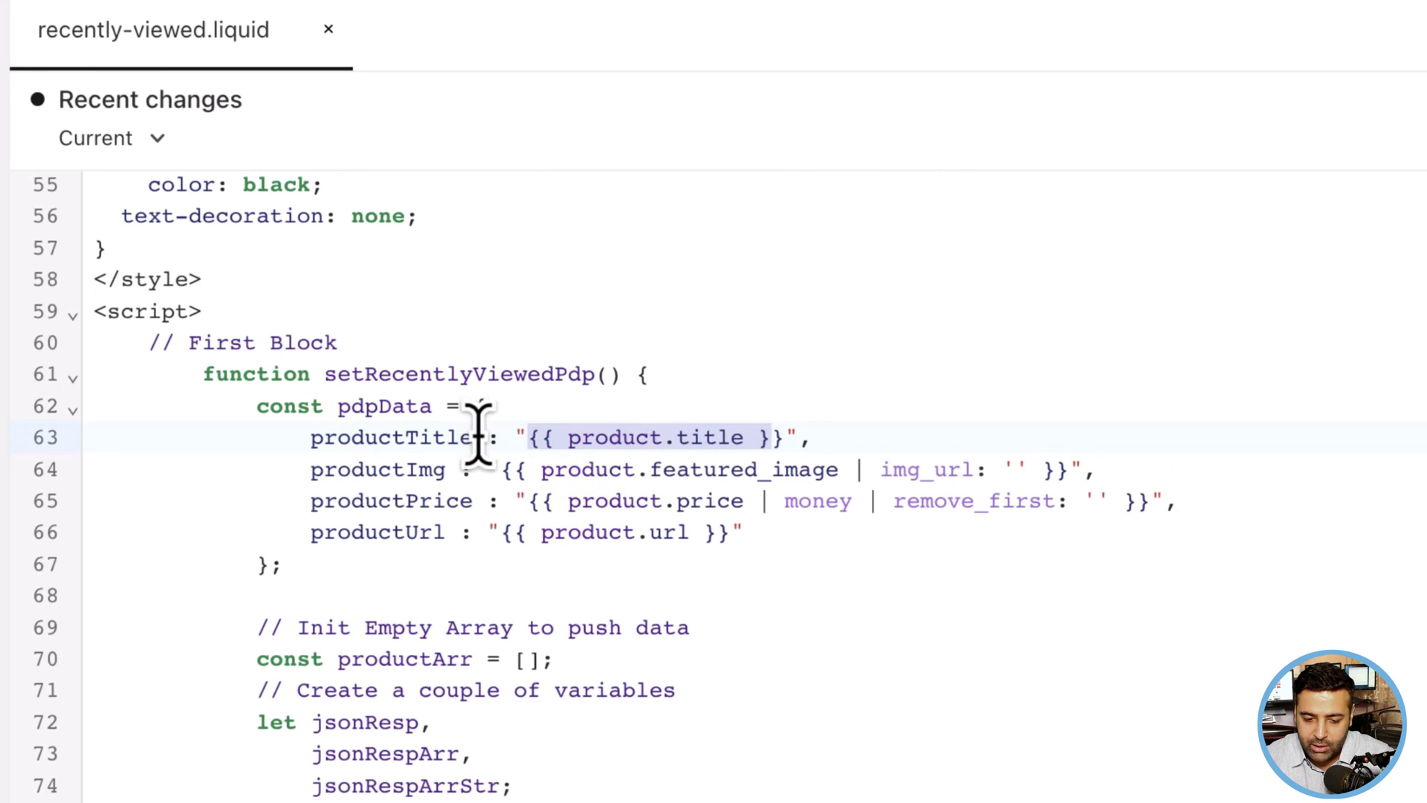
{"action": "left_click_drag", "start_coordinate": [477, 437], "coordinate": [311, 437]}
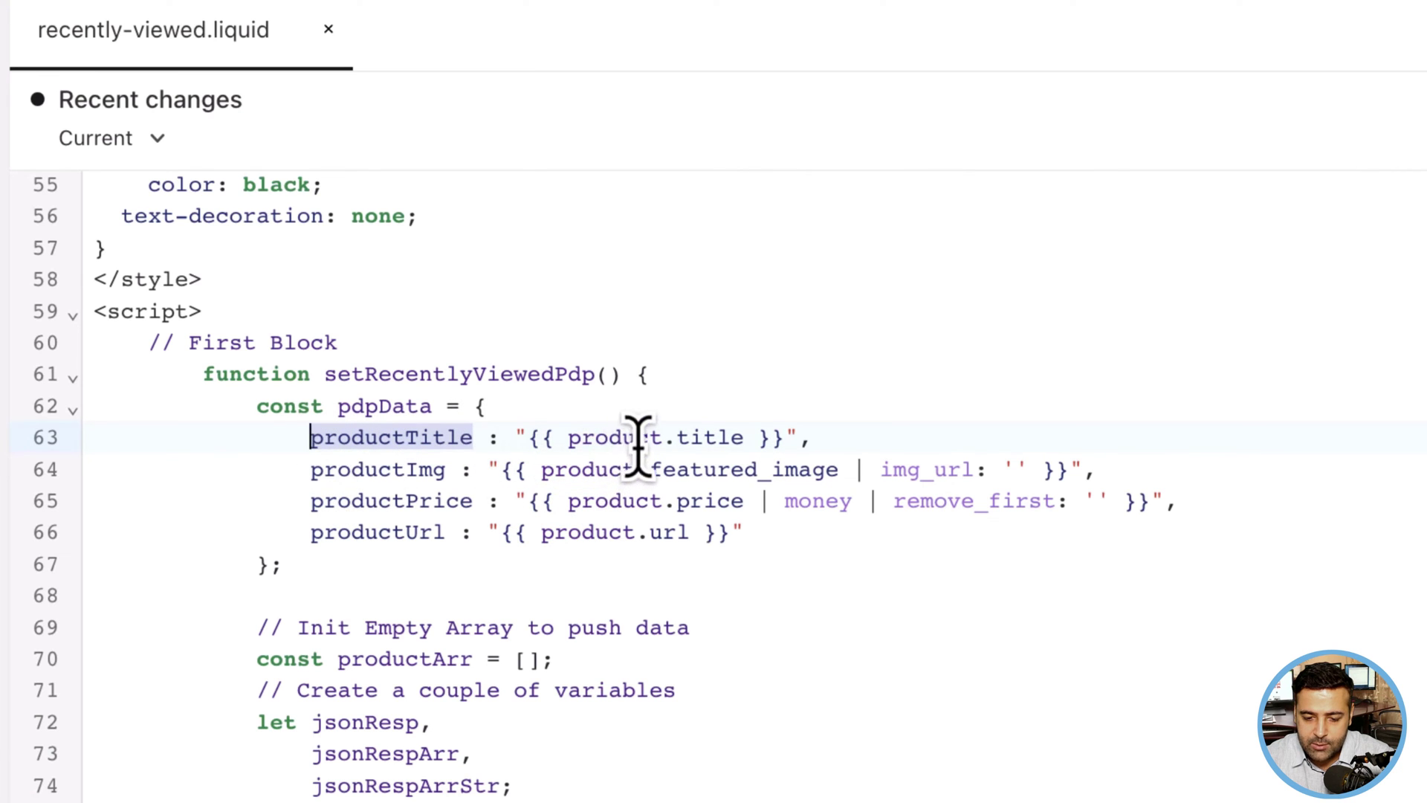
{"action": "left_click_drag", "start_coordinate": [311, 470], "coordinate": [446, 470]}
{"action": "mouse_move", "coordinate": [304, 504]}
{"action": "left_mouse_down"}
{"action": "mouse_move", "coordinate": [454, 504]}
{"action": "mouse_move", "coordinate": [316, 534]}
{"action": "left_mouse_up"}
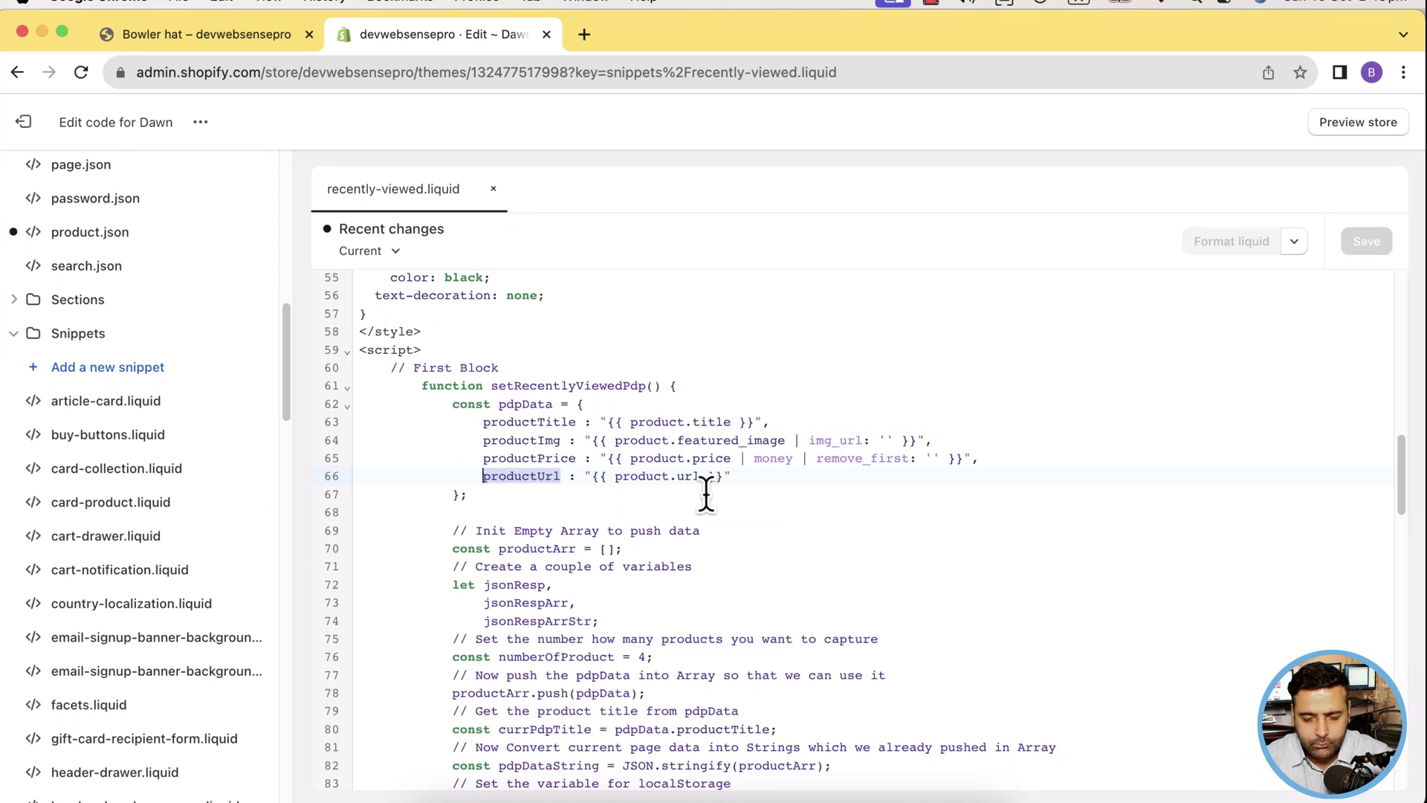
{"action": "scroll", "coordinate": [822, 411], "scroll_direction": "down", "scroll_amount": 2}
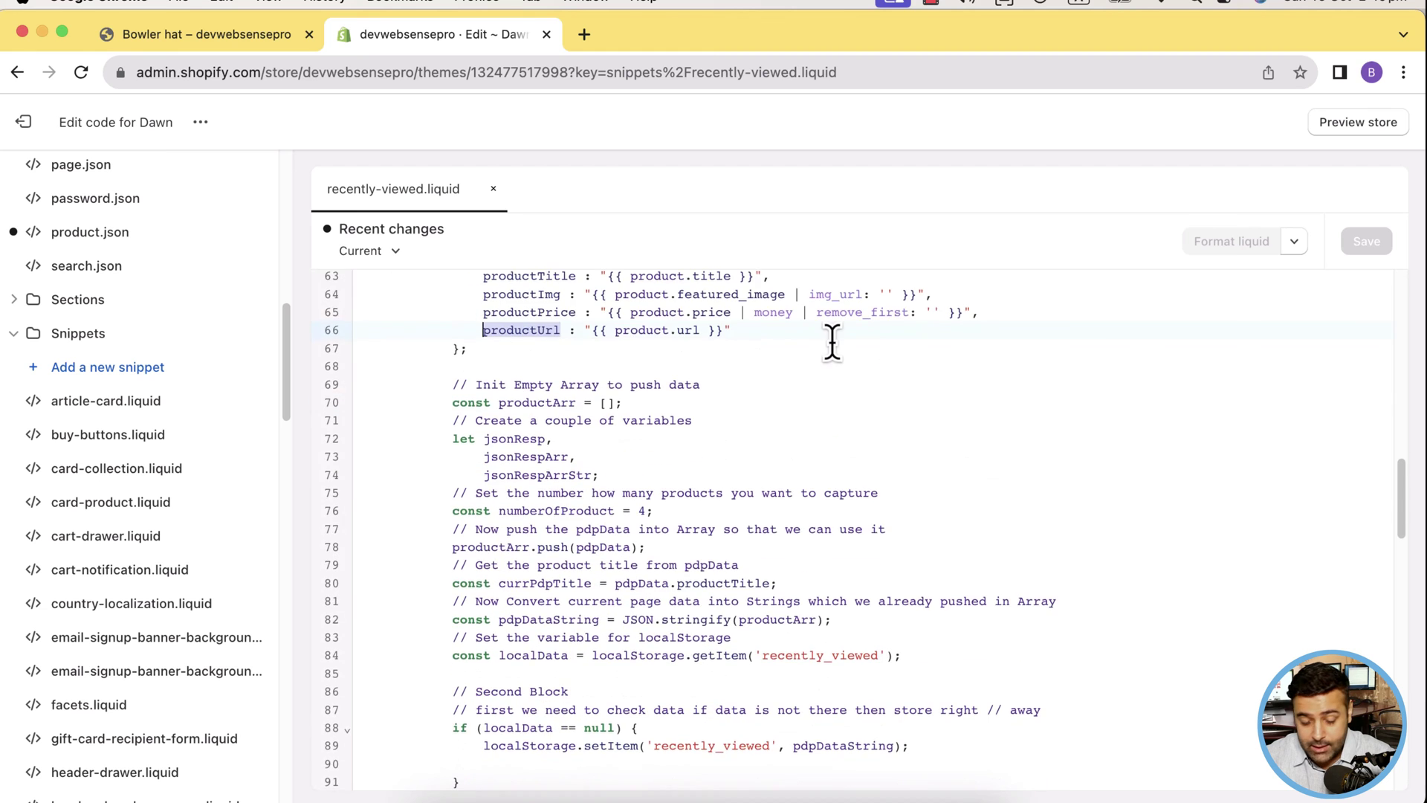
{"action": "scroll", "coordinate": [825, 413], "scroll_direction": "down", "scroll_amount": 5}
{"action": "scroll", "coordinate": [806, 391], "scroll_direction": "down", "scroll_amount": 1}
{"action": "scroll", "coordinate": [806, 390], "scroll_direction": "up", "scroll_amount": 4}
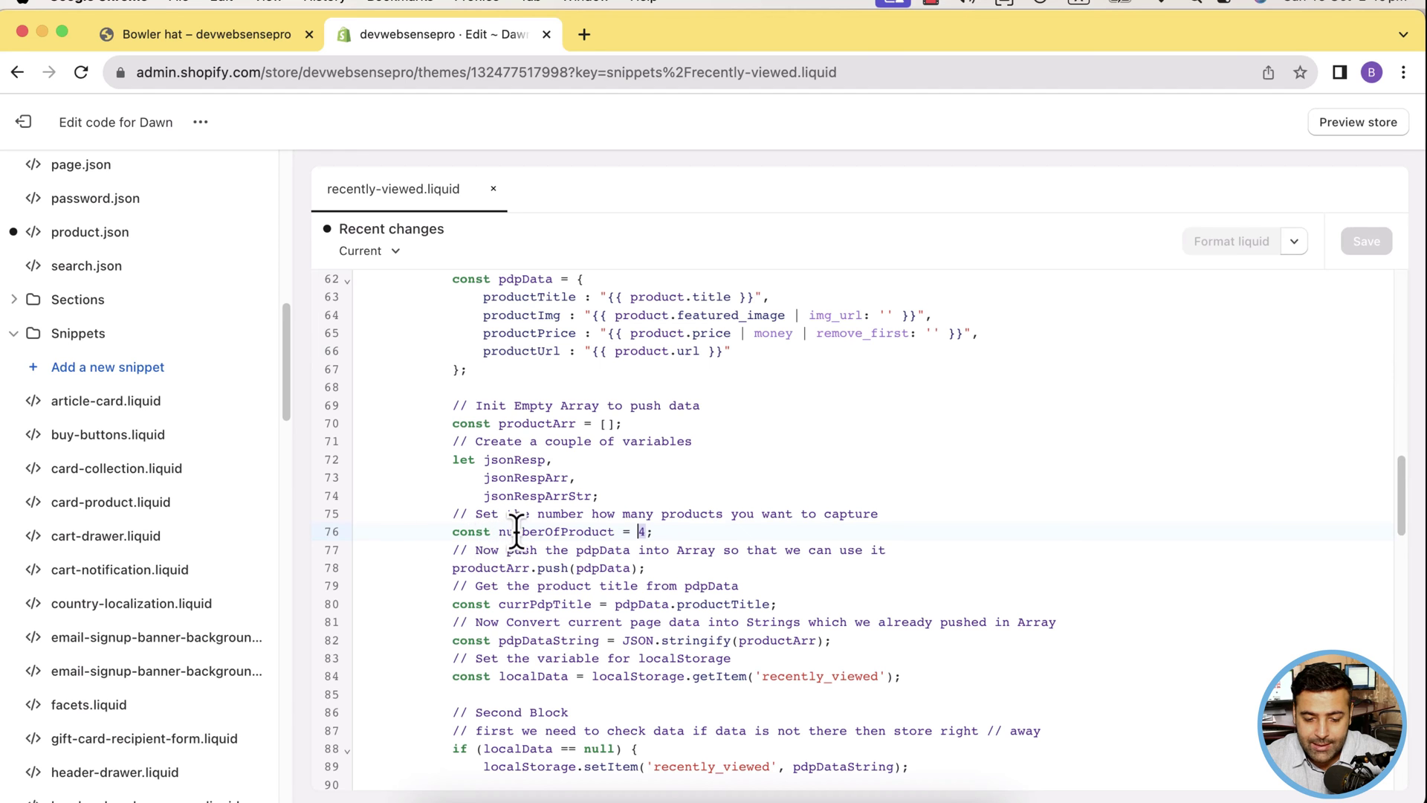
{"action": "scroll", "coordinate": [962, 424], "scroll_direction": "down", "scroll_amount": 3}
{"action": "scroll", "coordinate": [847, 558], "scroll_direction": "down", "scroll_amount": 1}
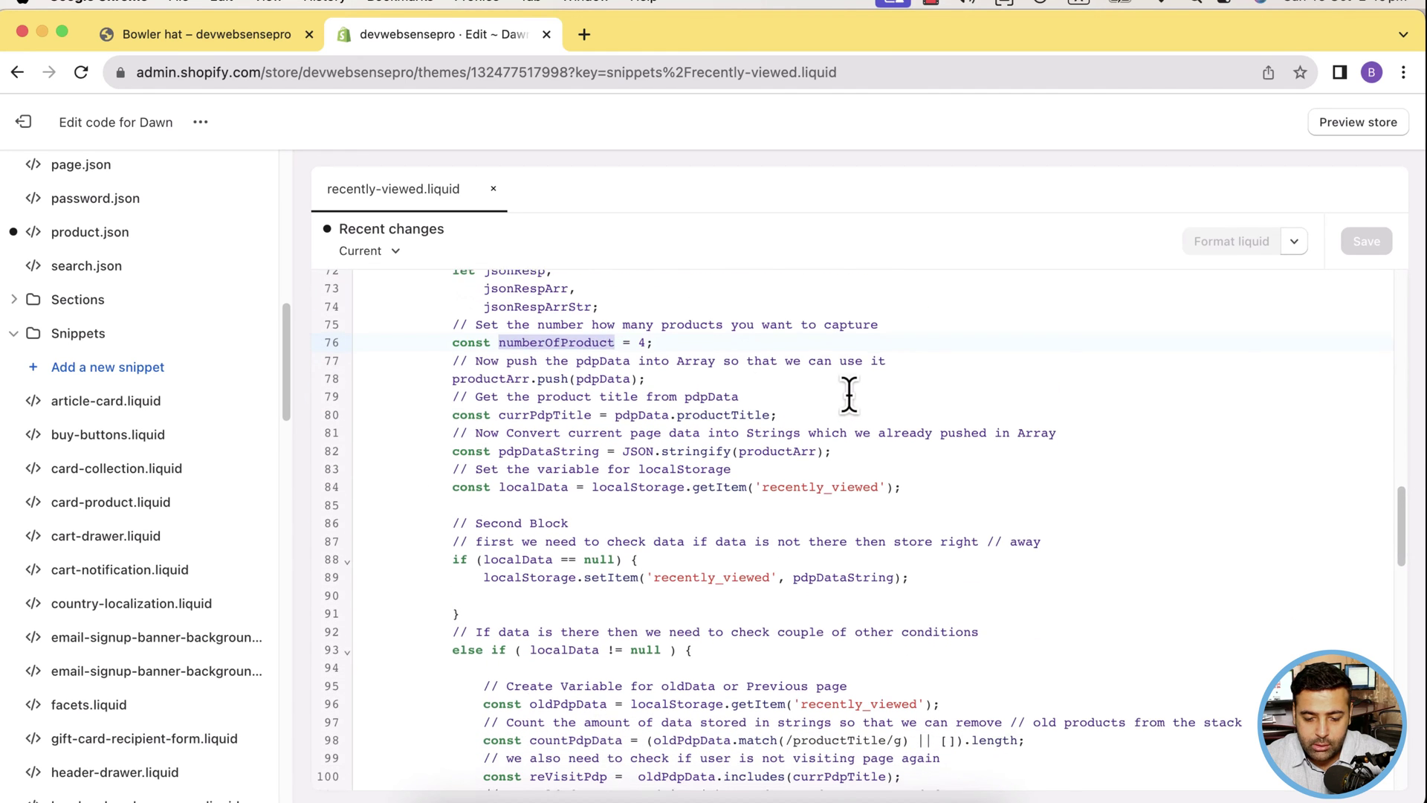
{"action": "scroll", "coordinate": [849, 393], "scroll_direction": "down", "scroll_amount": 4}
{"action": "scroll", "coordinate": [753, 392], "scroll_direction": "down", "scroll_amount": 2}
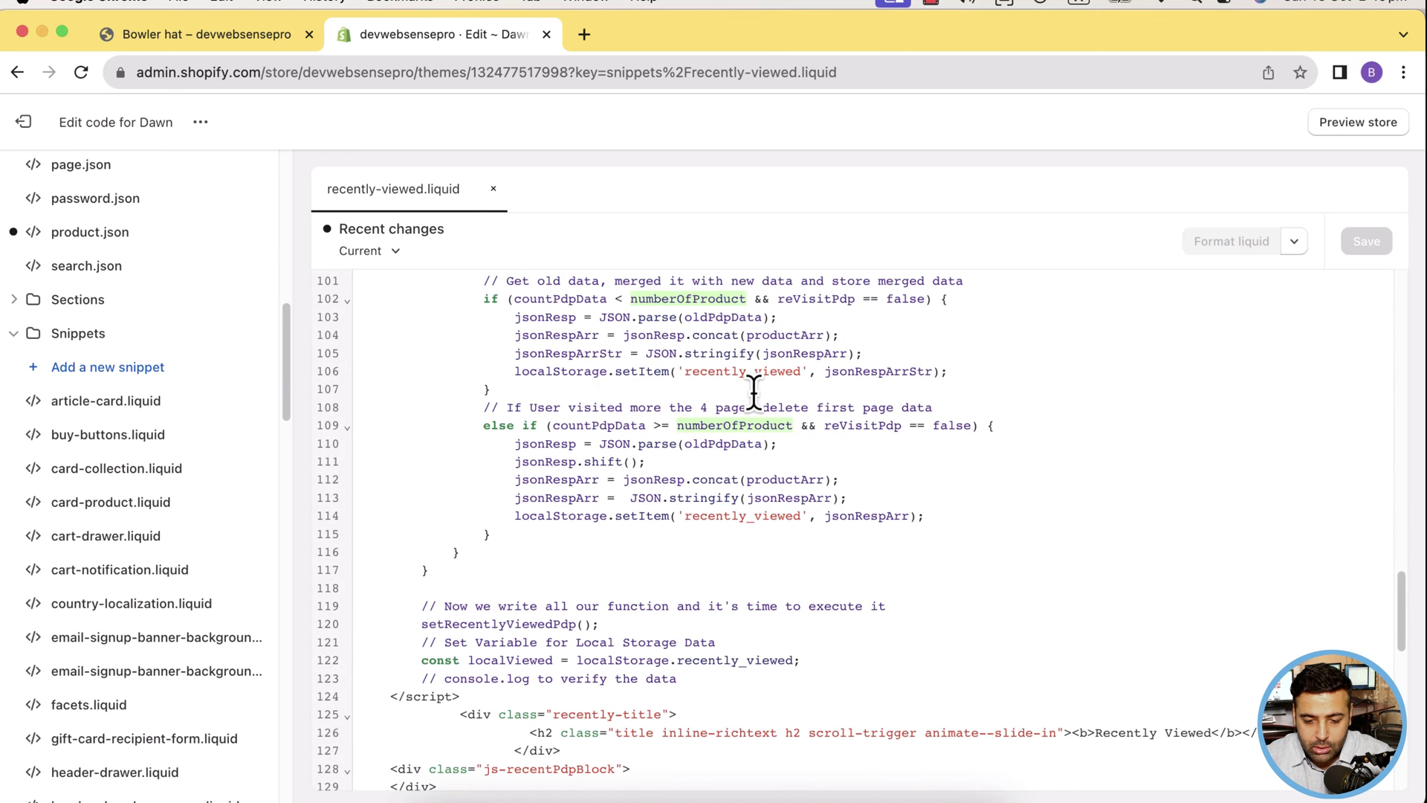
{"action": "scroll", "coordinate": [767, 394], "scroll_direction": "down", "scroll_amount": 1}
{"action": "scroll", "coordinate": [640, 565], "scroll_direction": "down", "scroll_amount": 1}
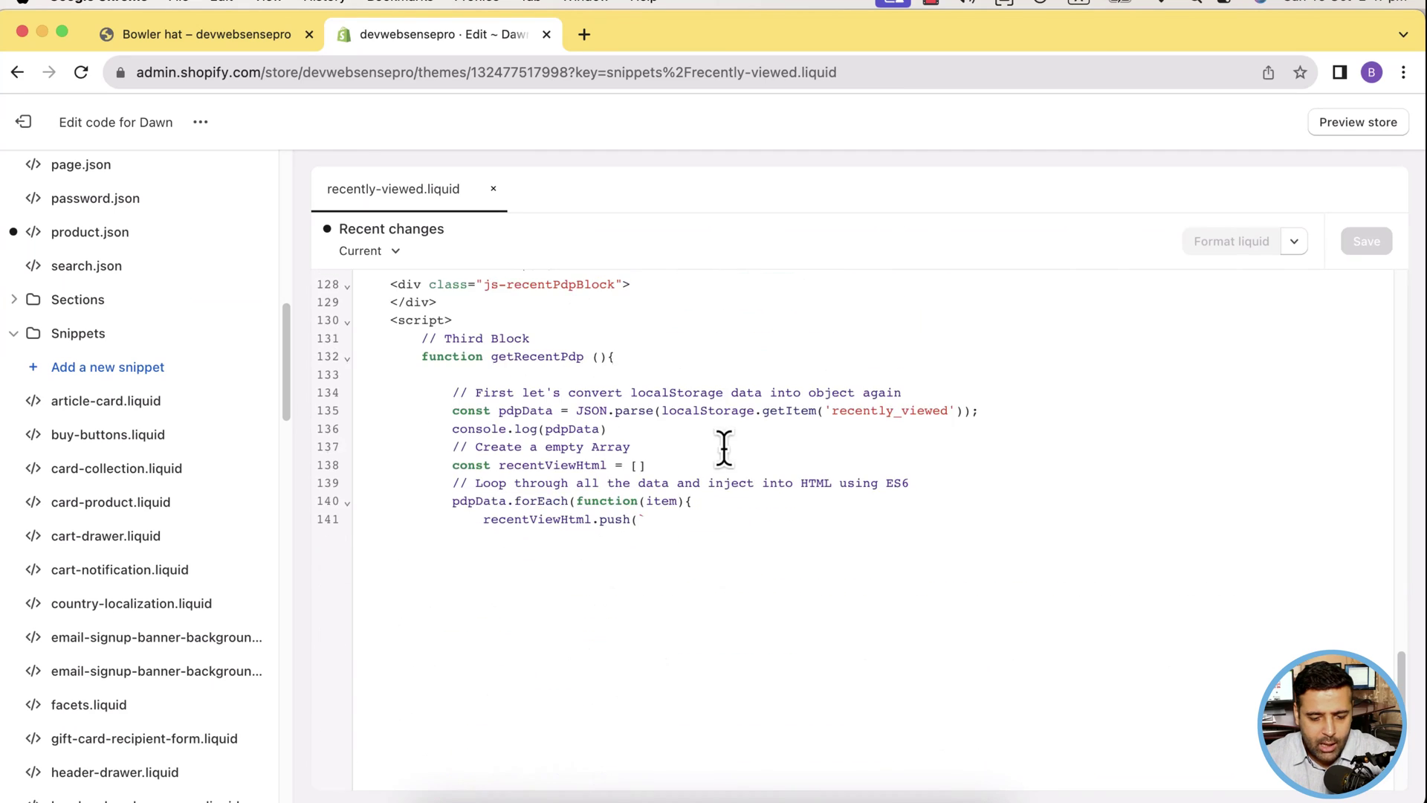
{"action": "scroll", "coordinate": [724, 446], "scroll_direction": "up", "scroll_amount": 8}
{"action": "scroll", "coordinate": [724, 452], "scroll_direction": "up", "scroll_amount": 5}
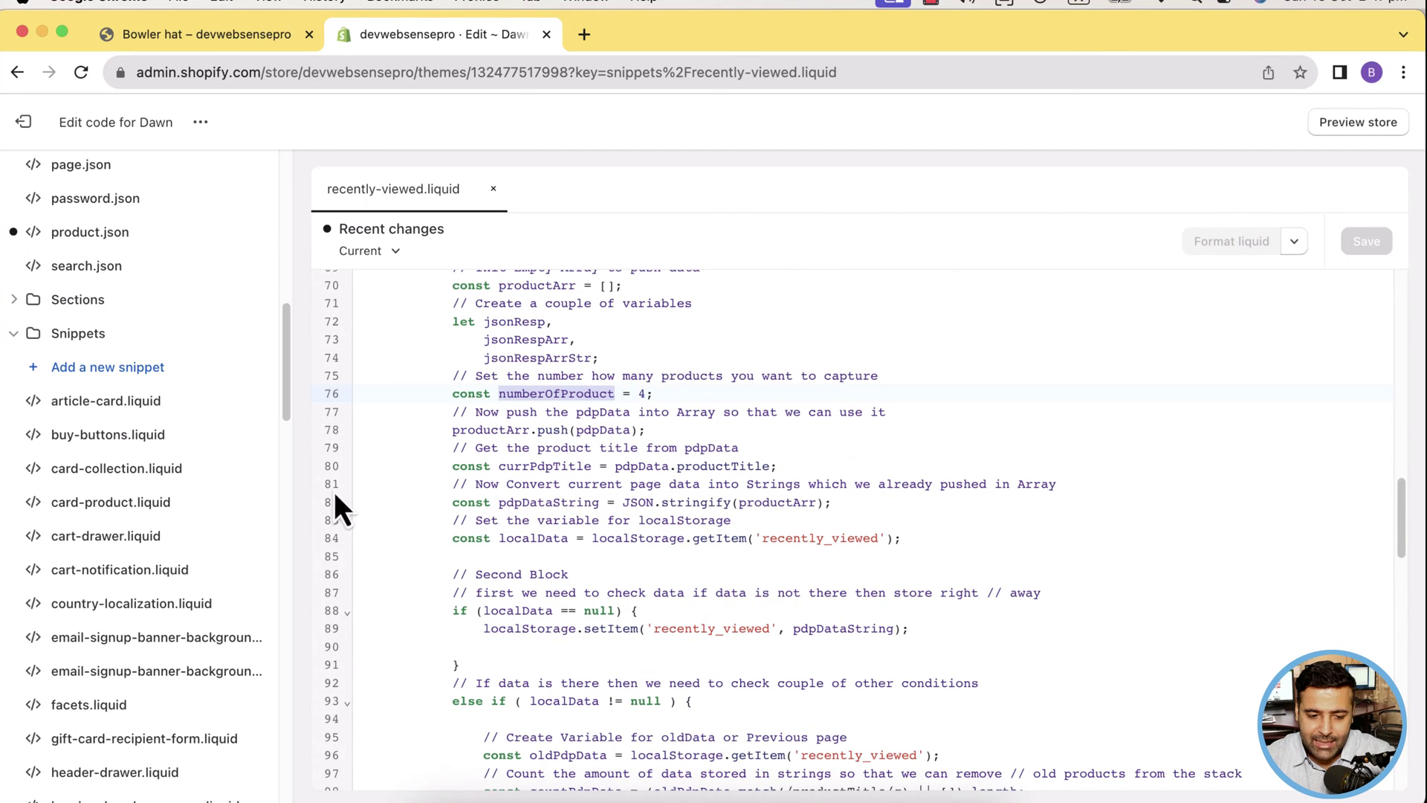
{"action": "scroll", "coordinate": [338, 508], "scroll_direction": "up", "scroll_amount": 5}
{"action": "scroll", "coordinate": [190, 446], "scroll_direction": "up", "scroll_amount": 10}
{"action": "left_click", "coordinate": [133, 177]}
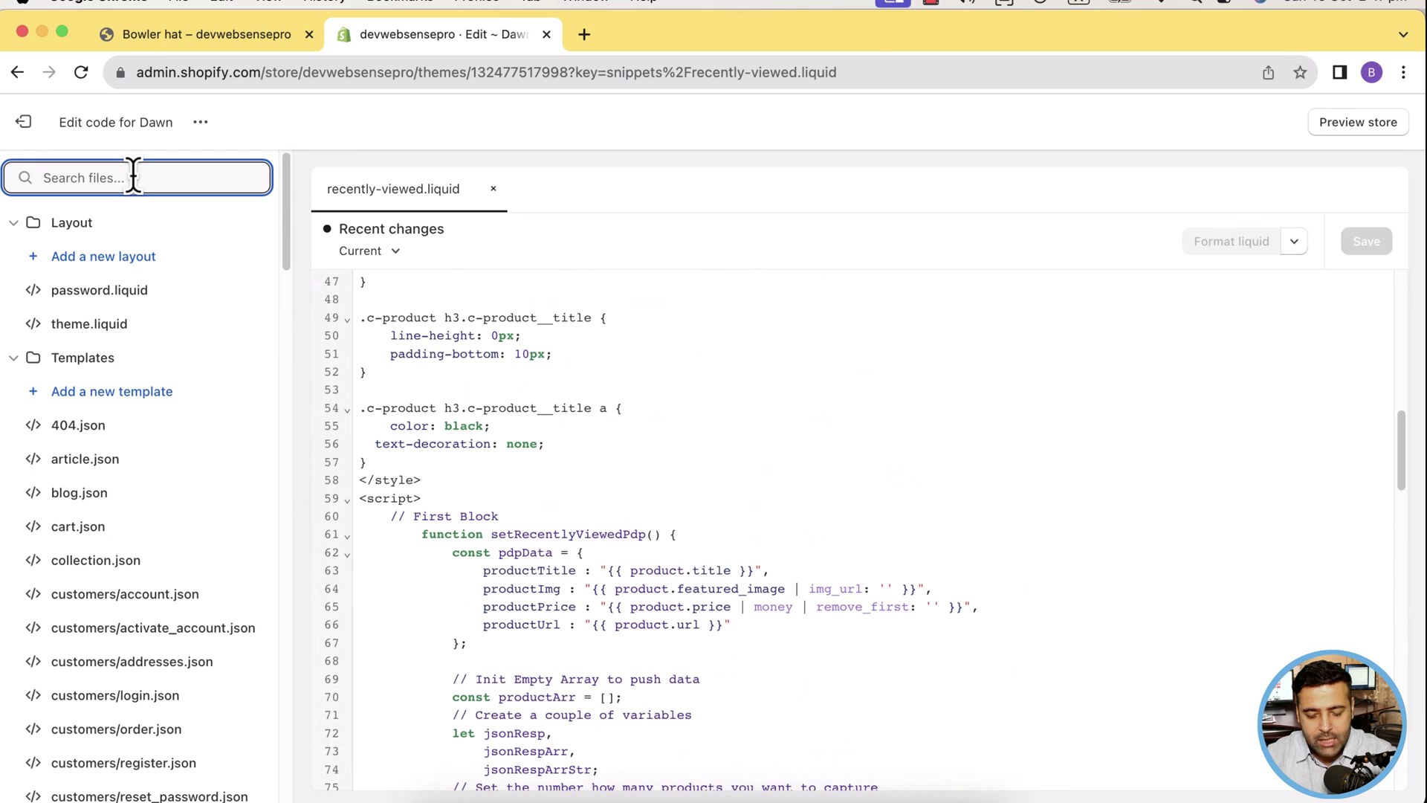
{"action": "type", "text": "main-product"}
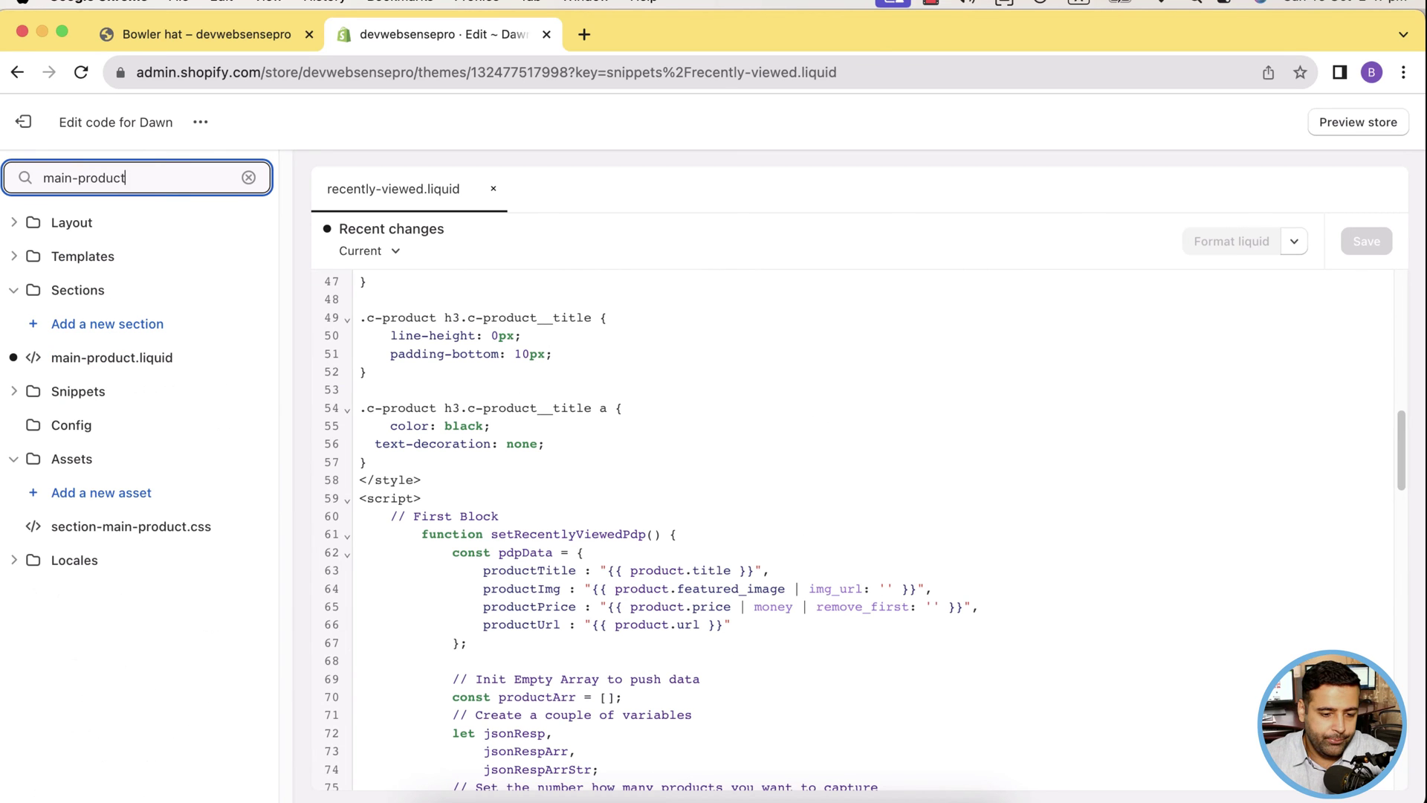
Step: In main-product.liquid, find the product-media-modal render and add a new line after it
{"action": "left_click", "coordinate": [112, 357]}
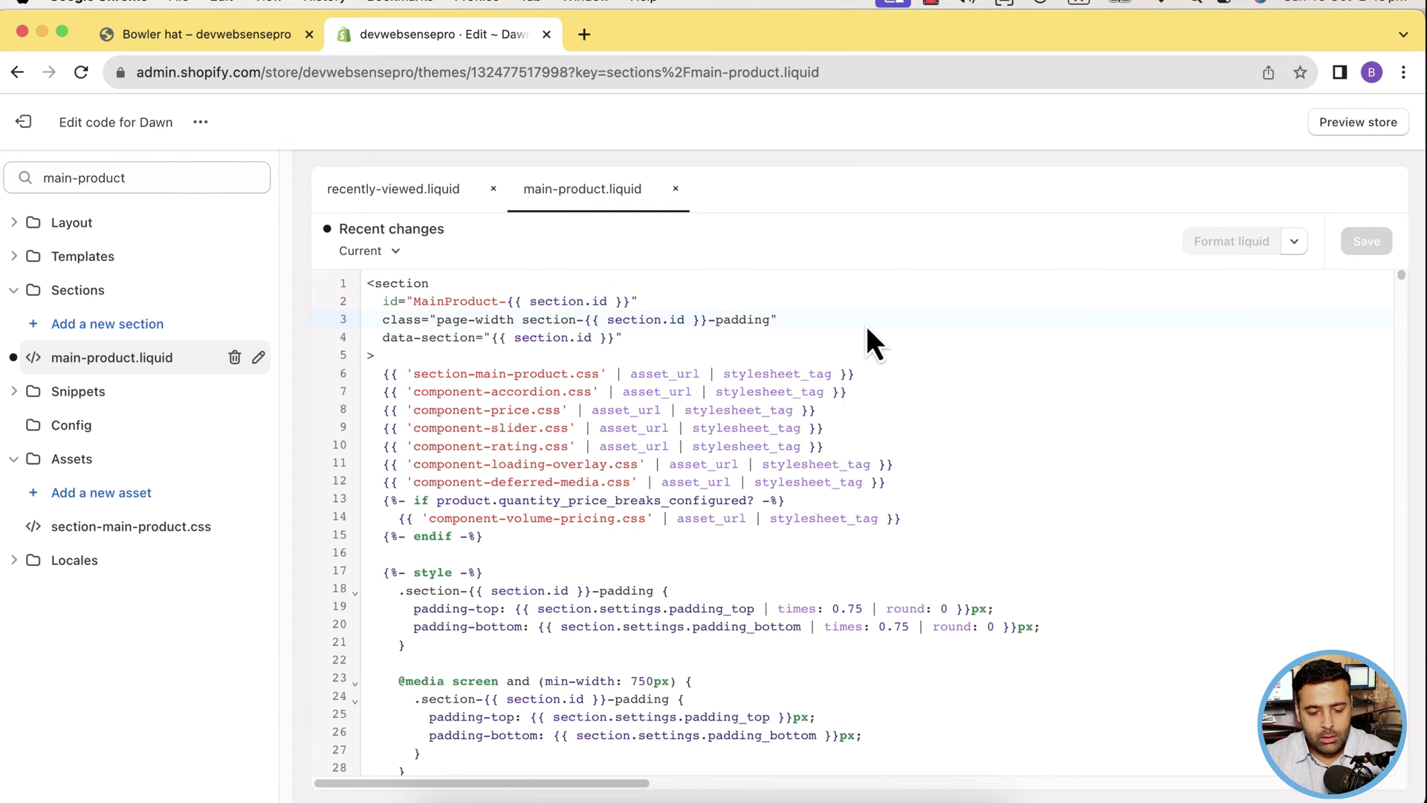
{"action": "key", "text": "super+f"}
{"action": "type", "text": "product-media"}
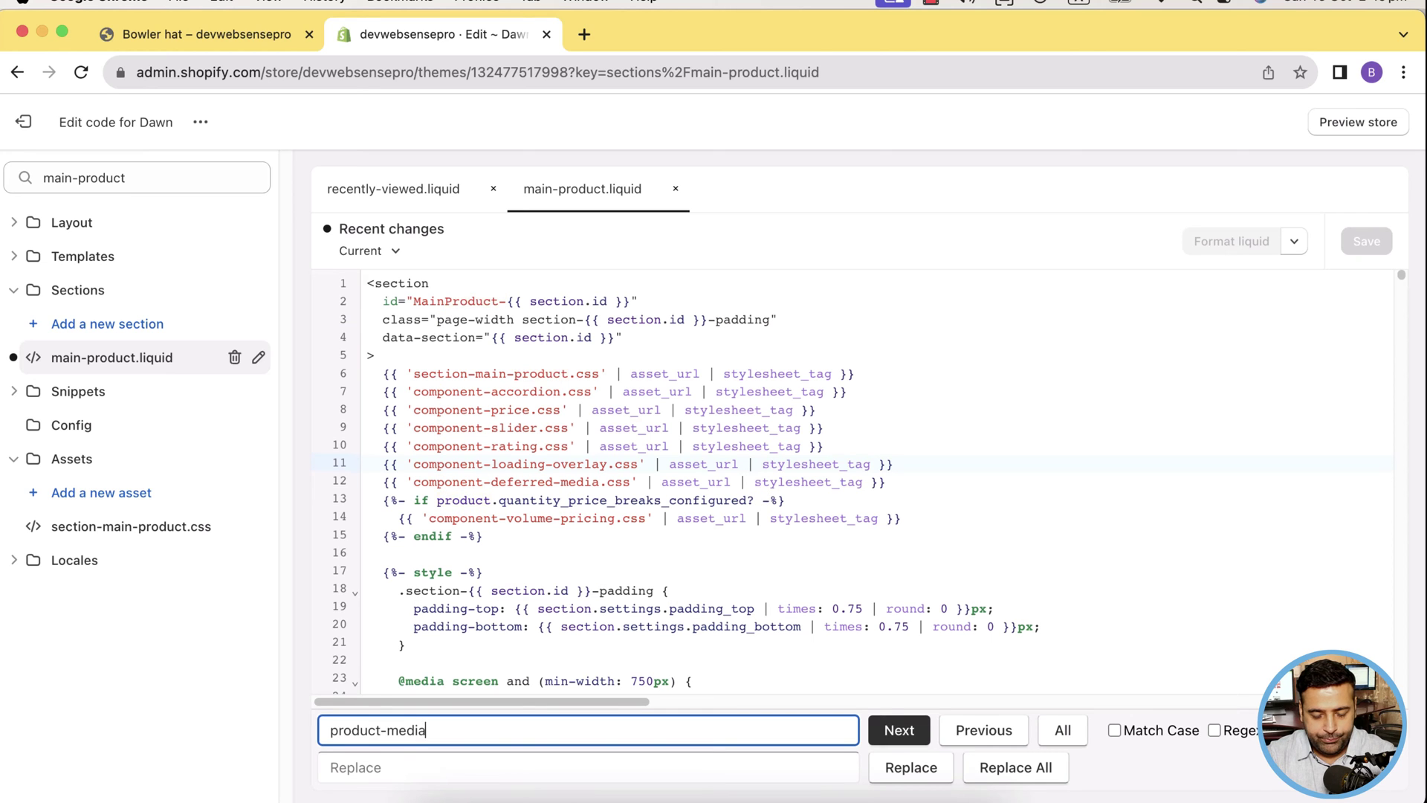
{"action": "key", "text": "Return"}
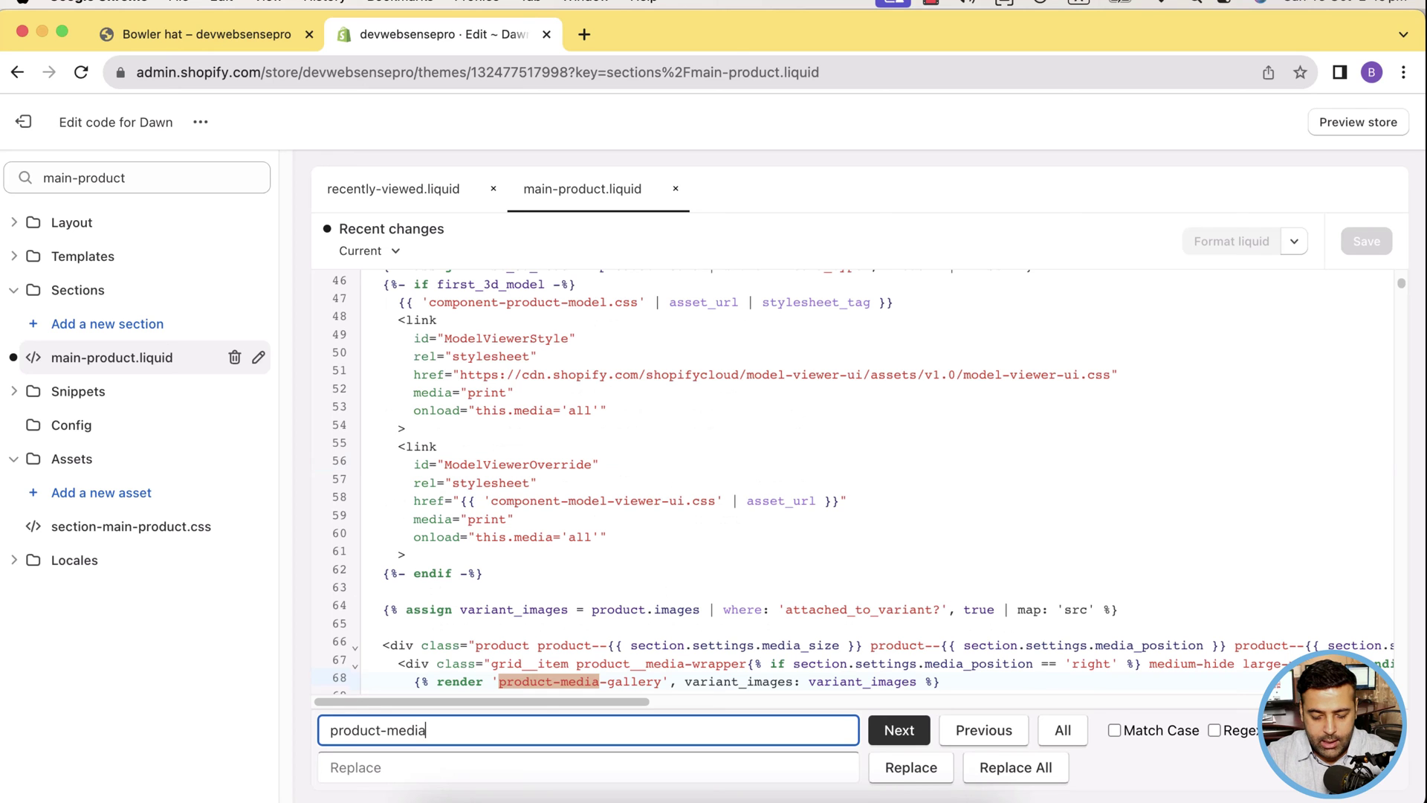
{"action": "type", "text": "-modal"}
{"action": "key", "text": "Return"}
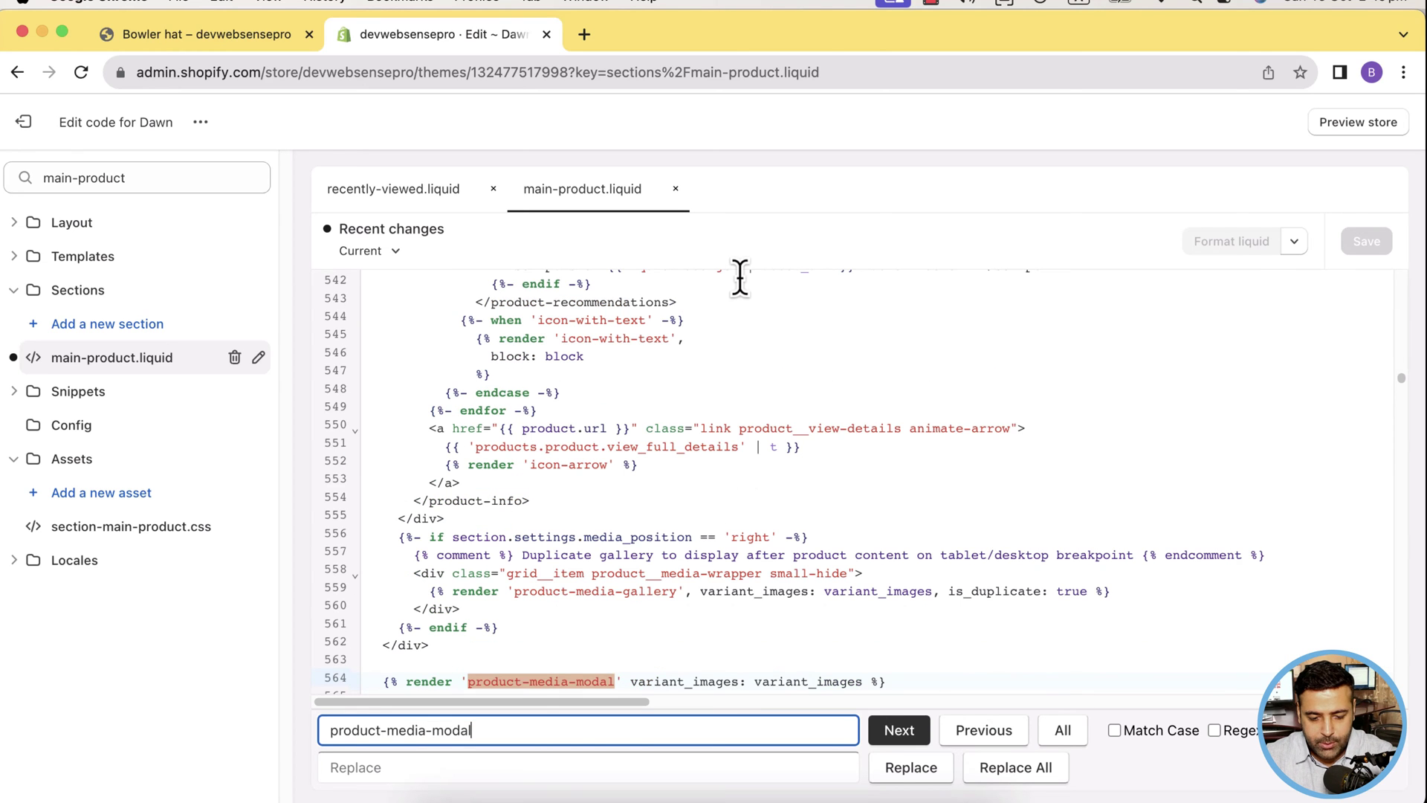
{"action": "scroll", "coordinate": [740, 278], "scroll_direction": "down", "scroll_amount": 1}
{"action": "scroll", "coordinate": [738, 278], "scroll_direction": "down", "scroll_amount": 2}
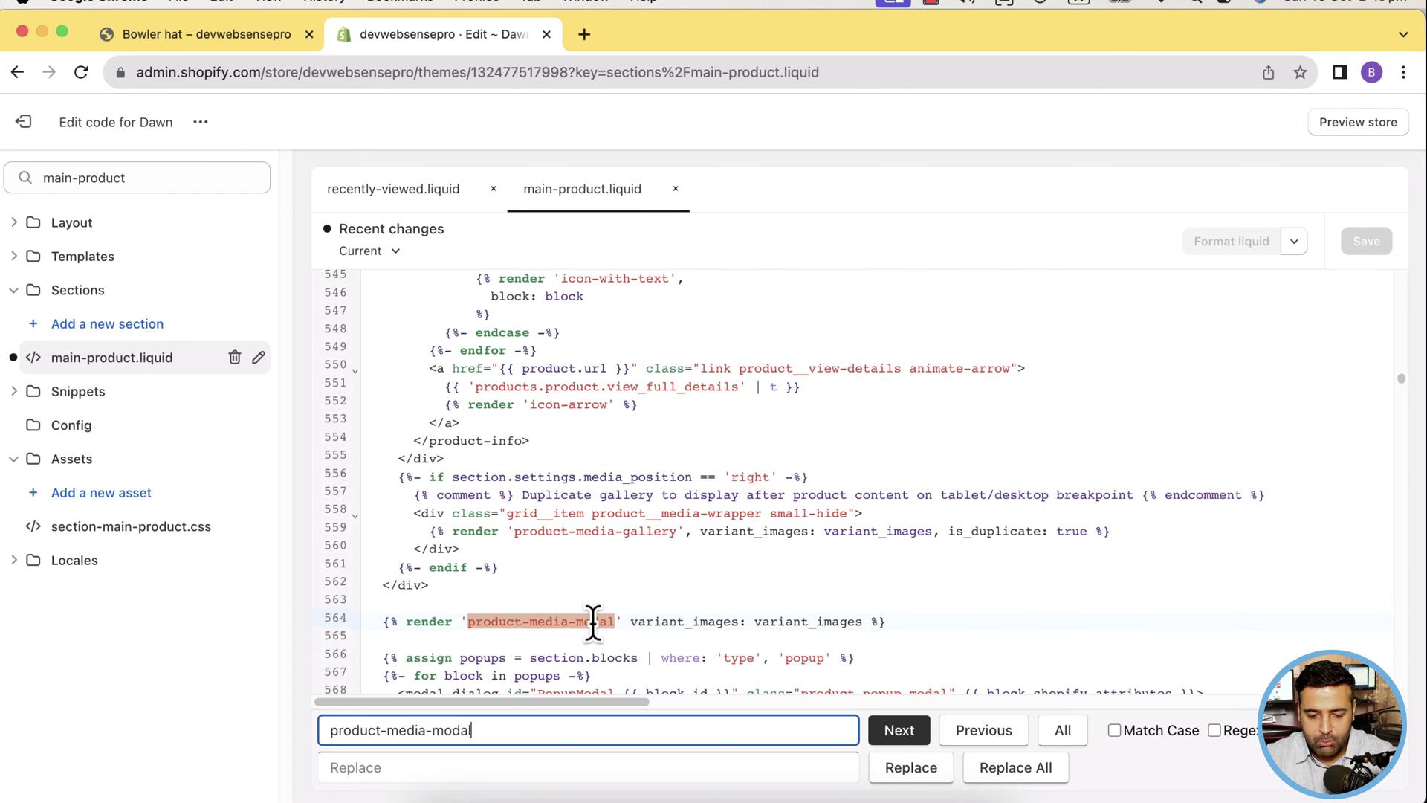
{"action": "scroll", "coordinate": [935, 589], "scroll_direction": "down", "scroll_amount": 4}
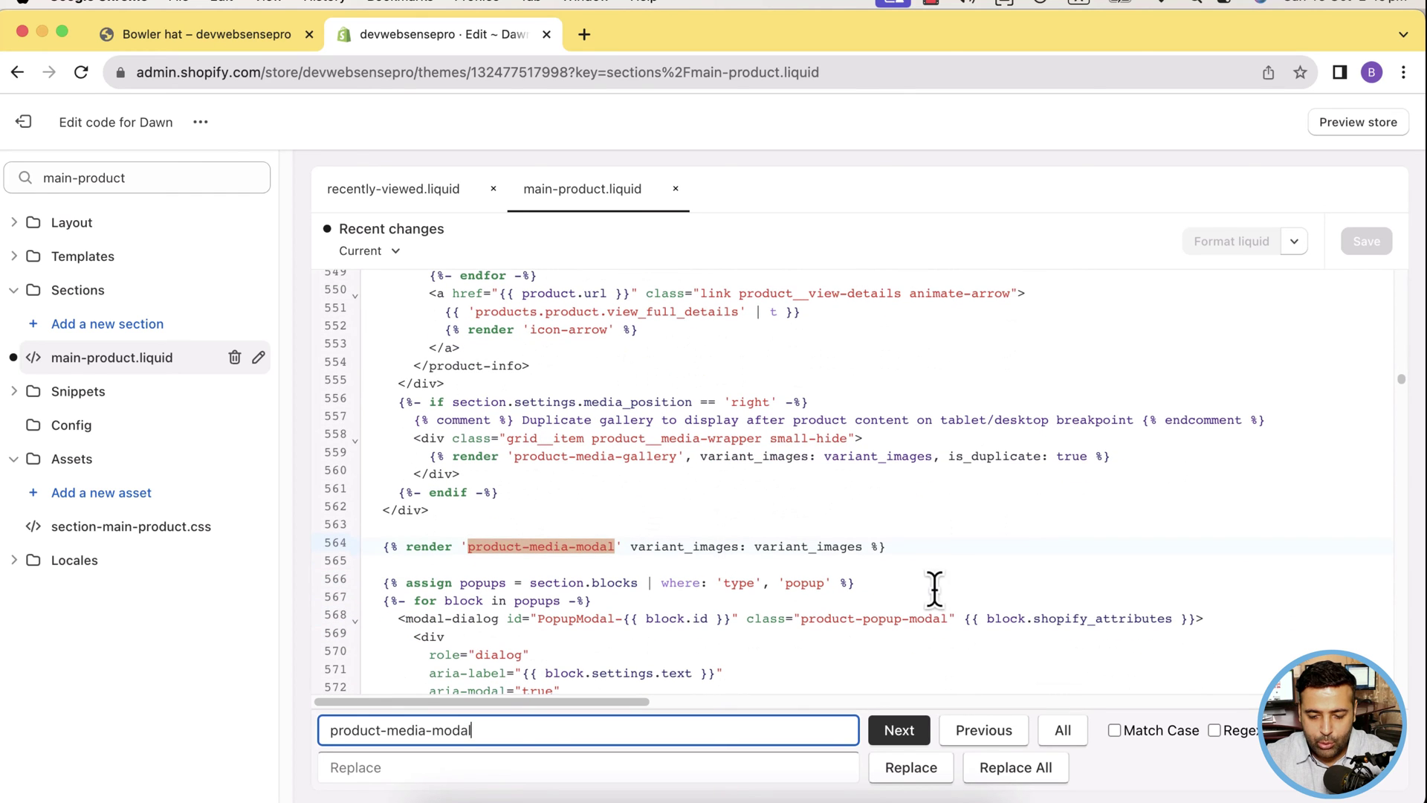
{"action": "left_click", "coordinate": [934, 546]}
{"action": "key", "text": "Escape"}
{"action": "key", "text": "Return"}
{"action": "type", "text": "{%  %"}
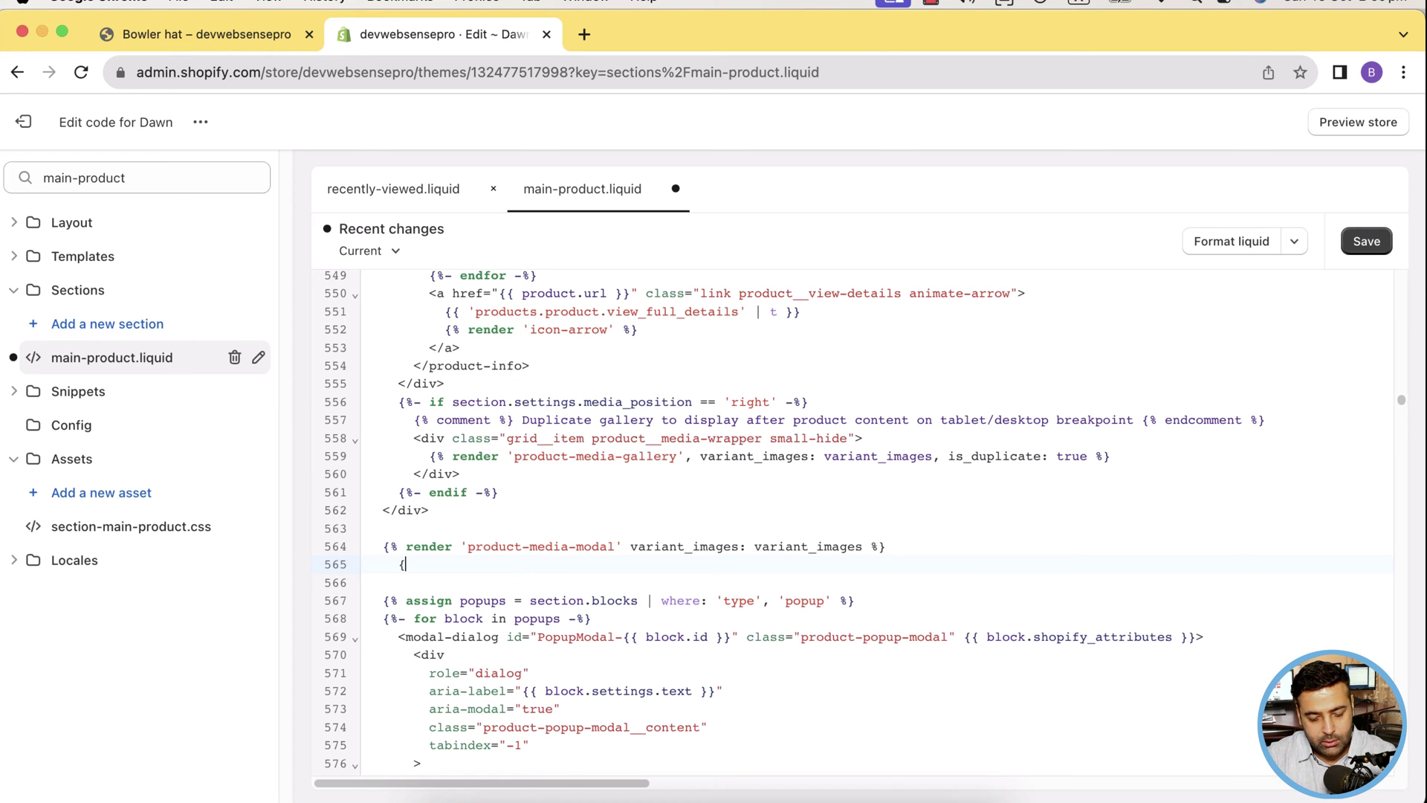
{"action": "type", "text": "render 'recenly-viewed' %"}
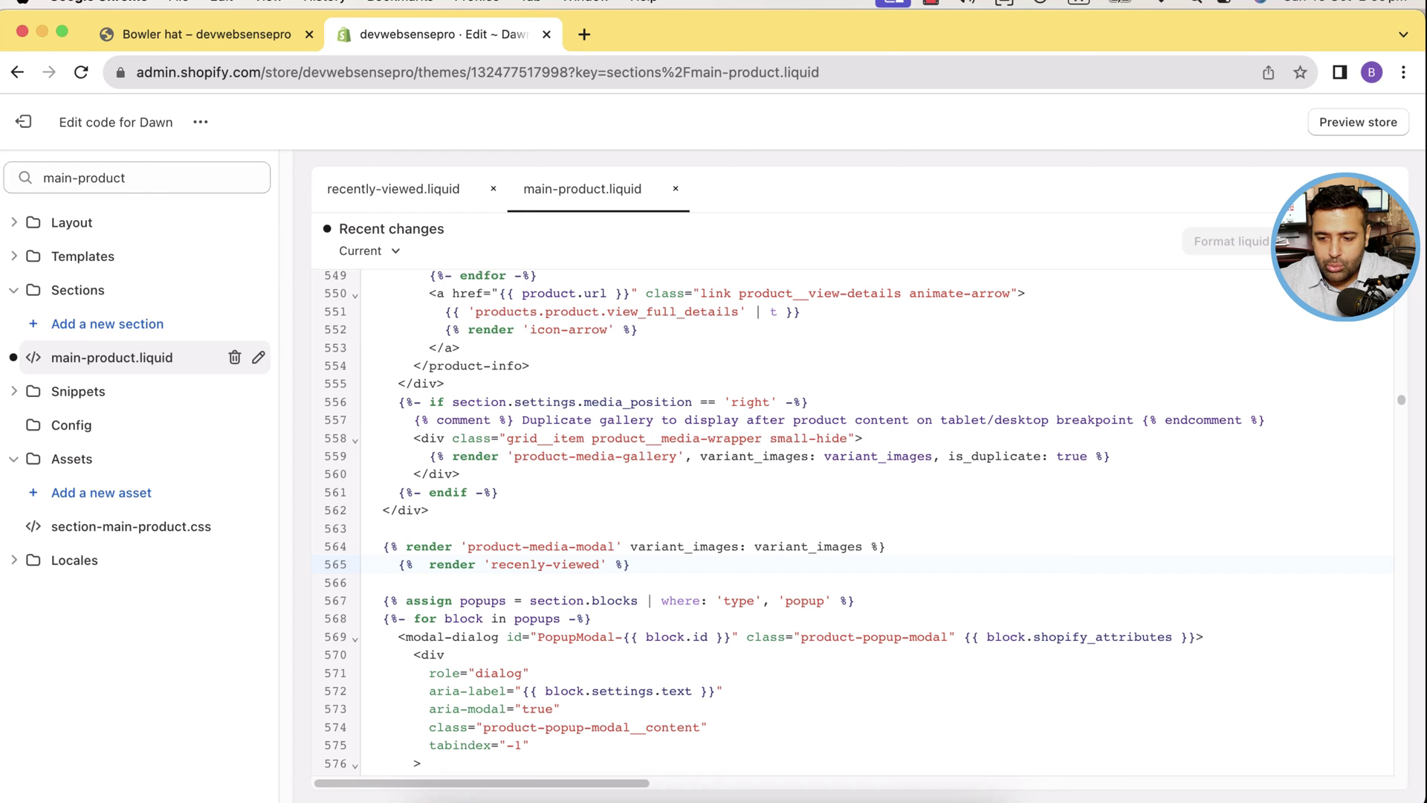
Step: Preview the storefront in a new tab and go to the Blue tshirt product page
{"action": "left_click", "coordinate": [1358, 123]}
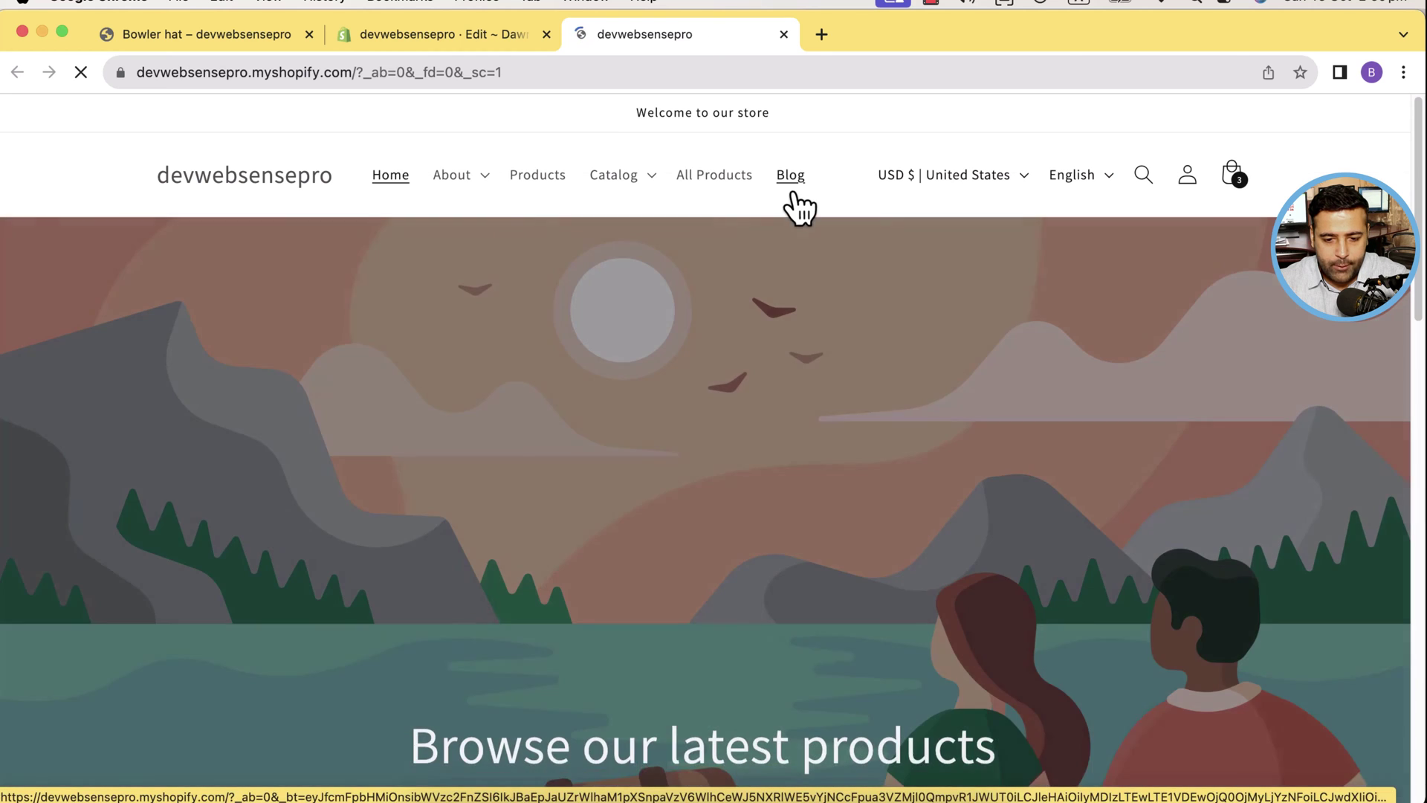
{"action": "scroll", "coordinate": [1025, 293], "scroll_direction": "down", "scroll_amount": 2}
{"action": "scroll", "coordinate": [1025, 293], "scroll_direction": "down", "scroll_amount": 4}
{"action": "scroll", "coordinate": [1025, 292], "scroll_direction": "down", "scroll_amount": 2}
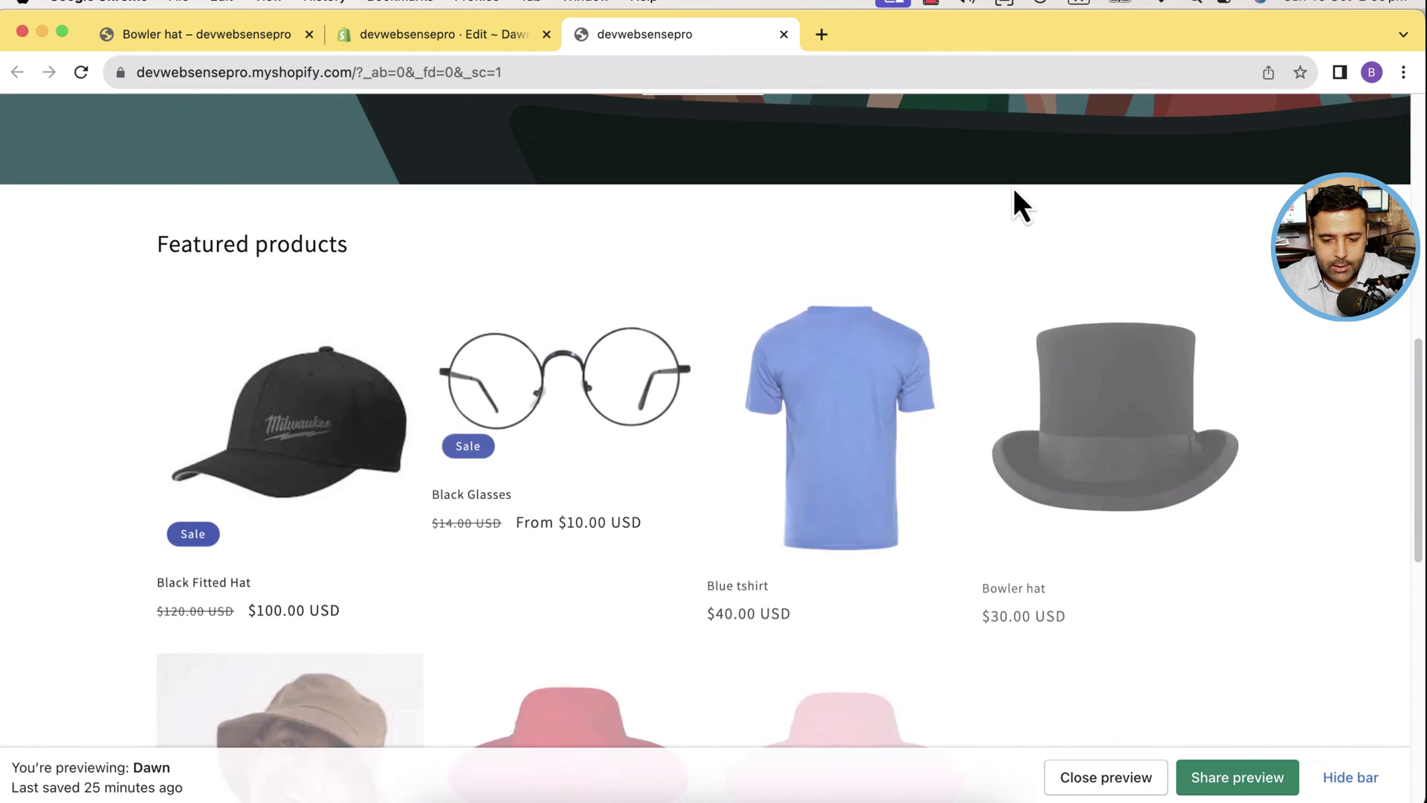
{"action": "left_click", "coordinate": [829, 458]}
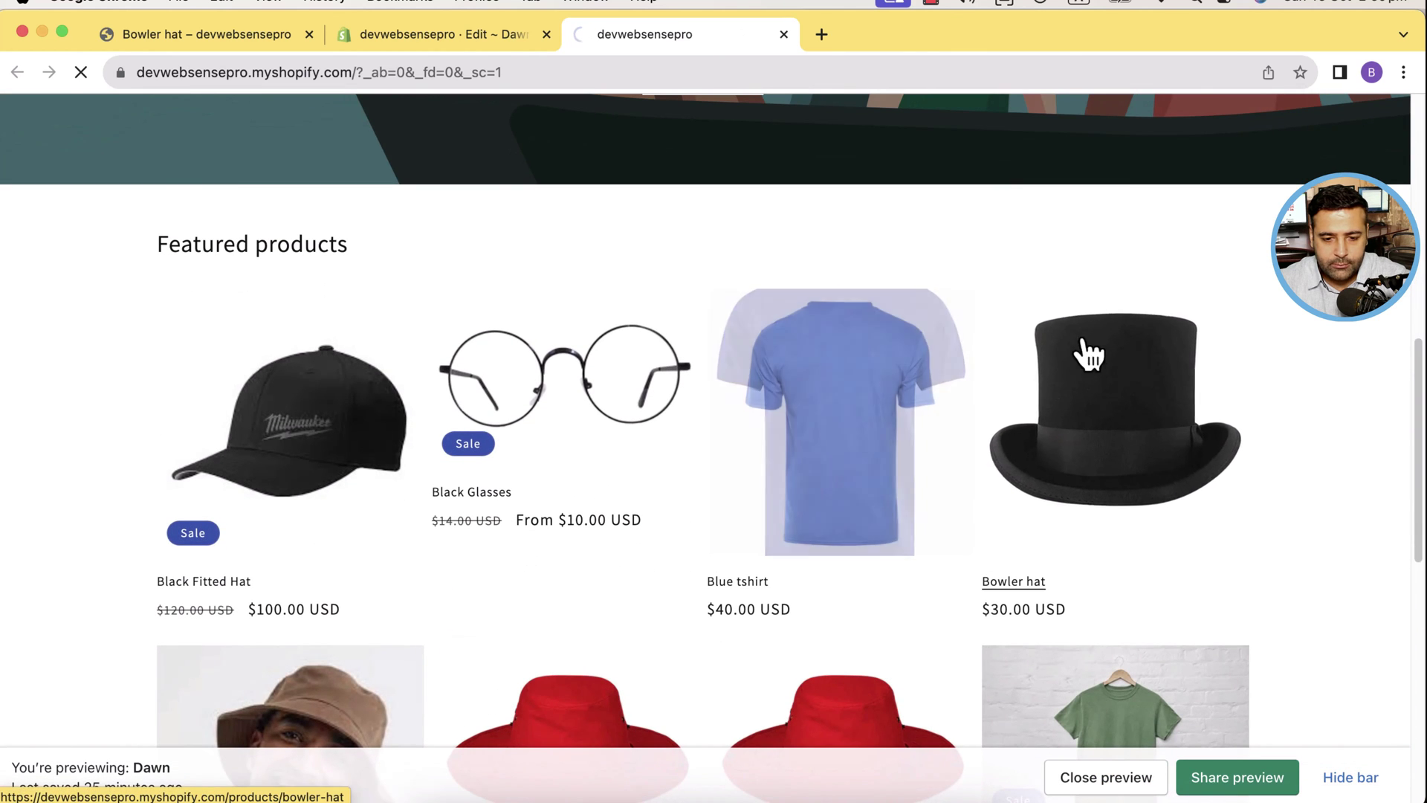
{"action": "scroll", "coordinate": [880, 278], "scroll_direction": "down", "scroll_amount": 4}
{"action": "scroll", "coordinate": [880, 293], "scroll_direction": "down", "scroll_amount": 3}
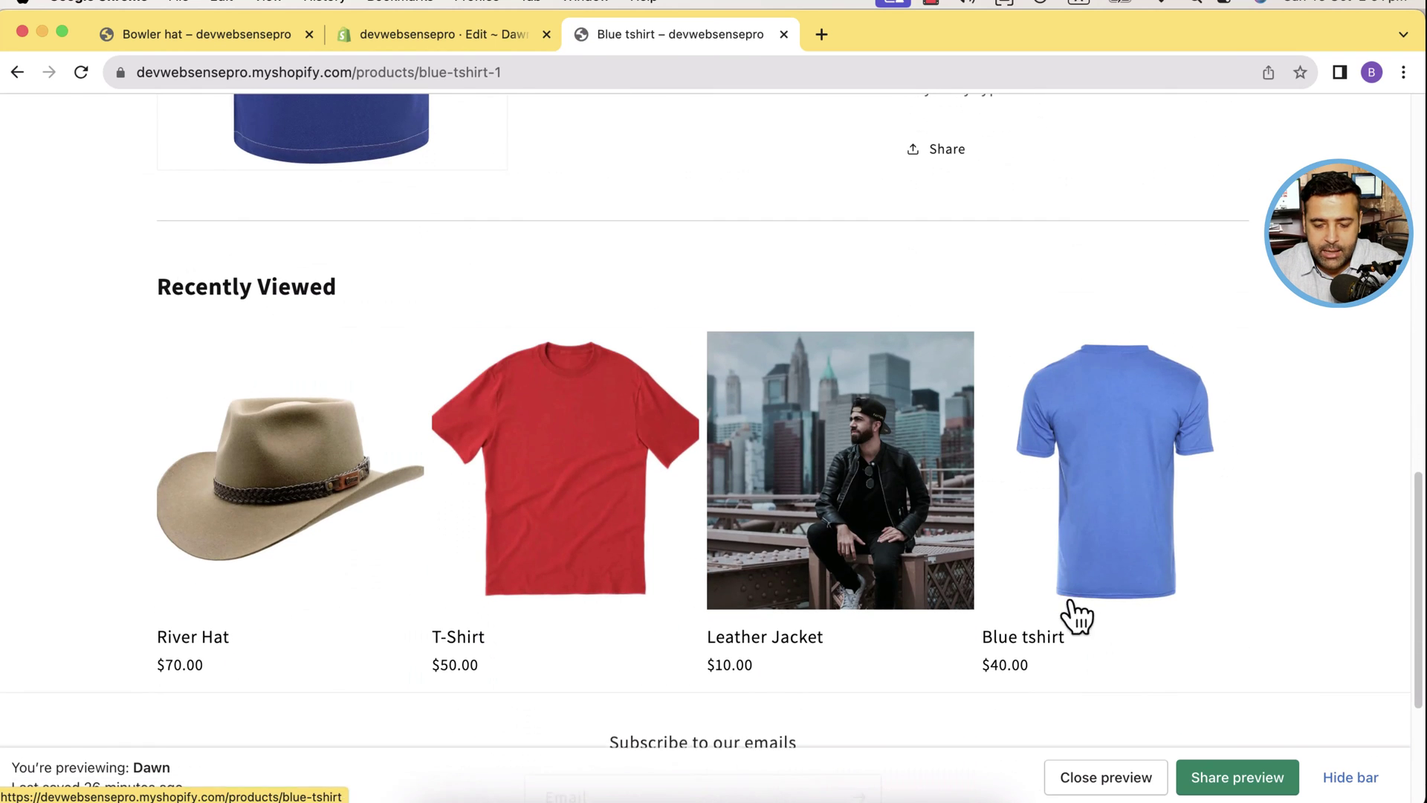
{"action": "scroll", "coordinate": [1191, 385], "scroll_direction": "up", "scroll_amount": 2}
{"action": "scroll", "coordinate": [1133, 201], "scroll_direction": "up", "scroll_amount": 3}
{"action": "scroll", "coordinate": [1134, 201], "scroll_direction": "down", "scroll_amount": 5}
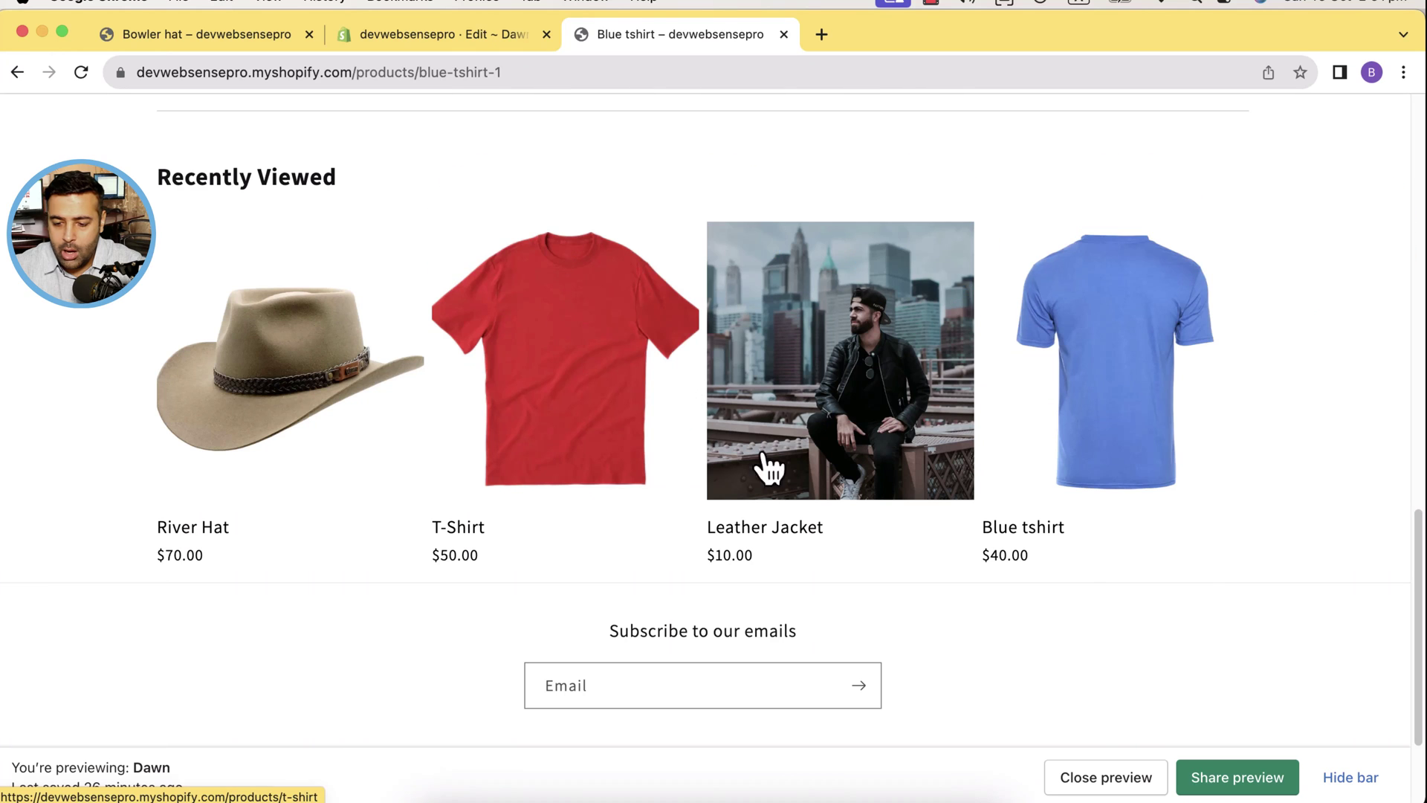
Step: Open Chrome DevTools with the device toolbar off, docked below the page
{"action": "right_click", "coordinate": [1211, 525]}
{"action": "left_click", "coordinate": [1120, 785]}
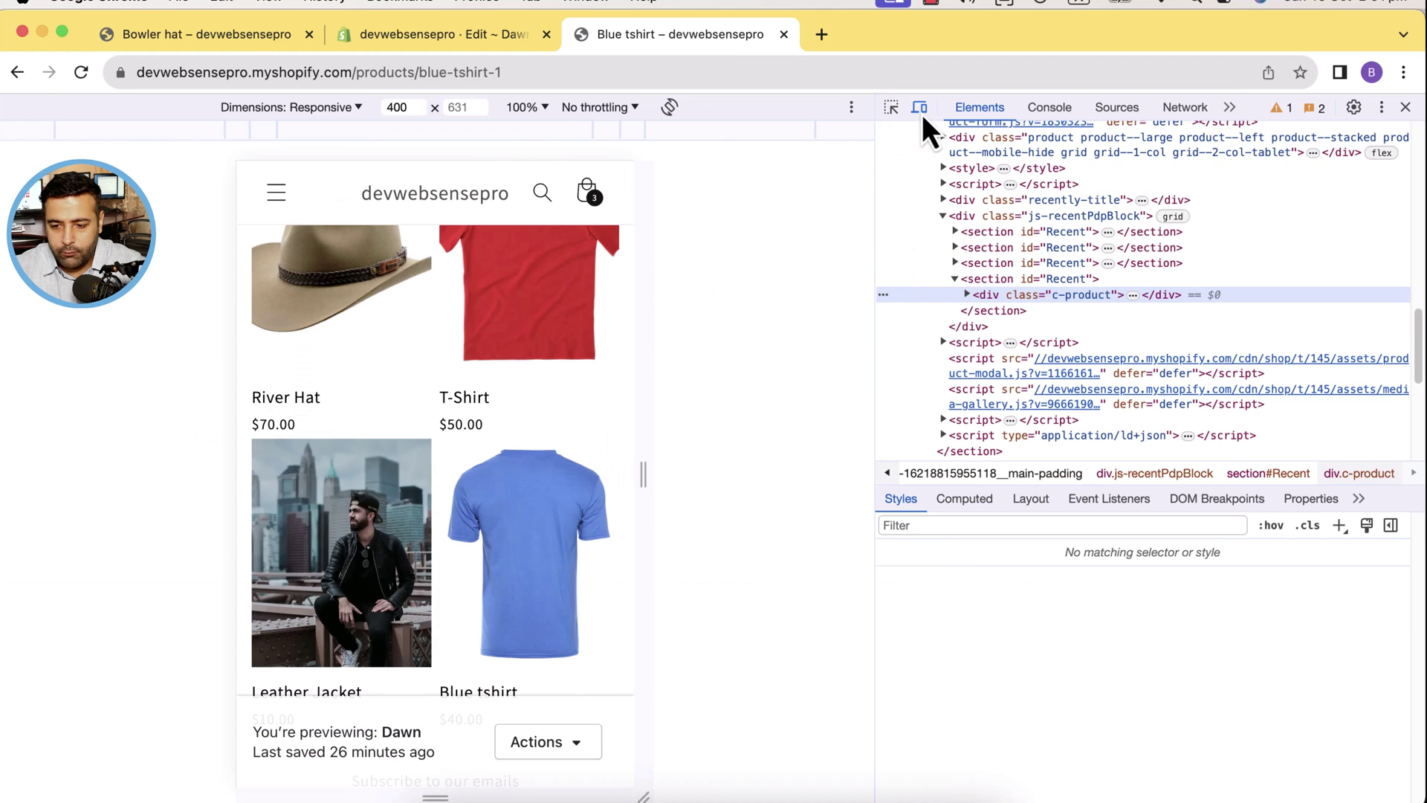
{"action": "left_click", "coordinate": [919, 108]}
{"action": "left_click", "coordinate": [1382, 107]}
{"action": "left_click", "coordinate": [1374, 138]}
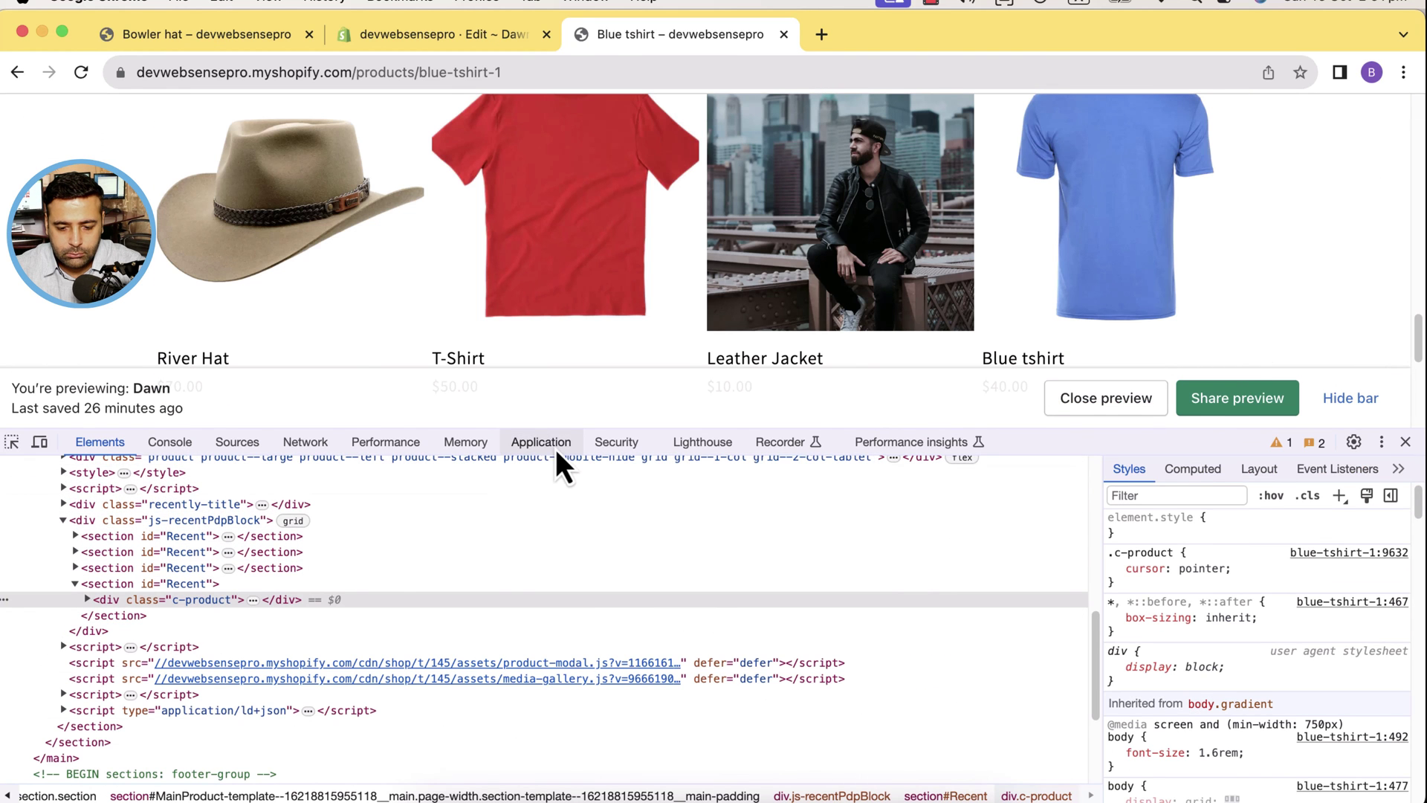
Step: Delete the recently_viewed entry under Application > Local storage, then close DevTools
{"action": "left_click", "coordinate": [555, 449]}
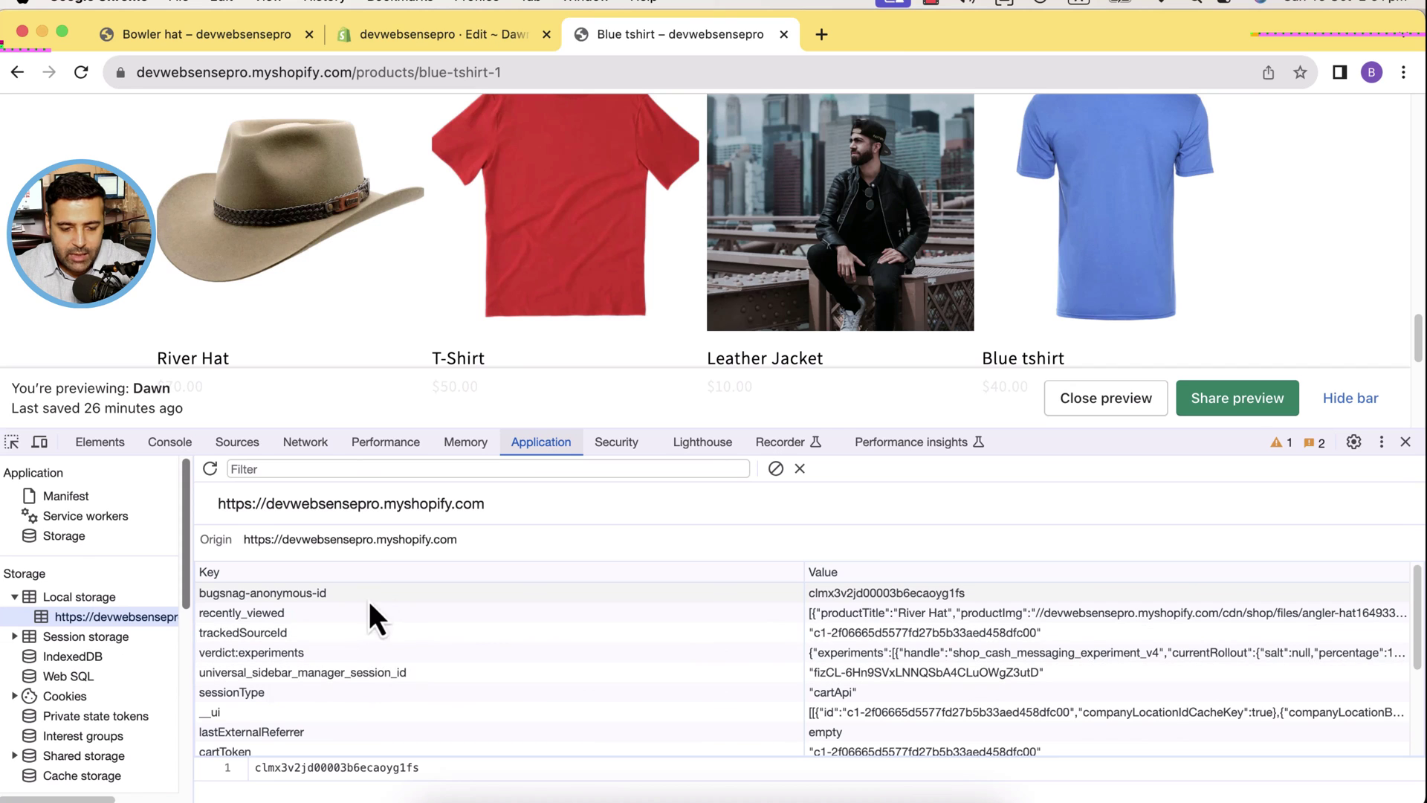
{"action": "left_click", "coordinate": [425, 620]}
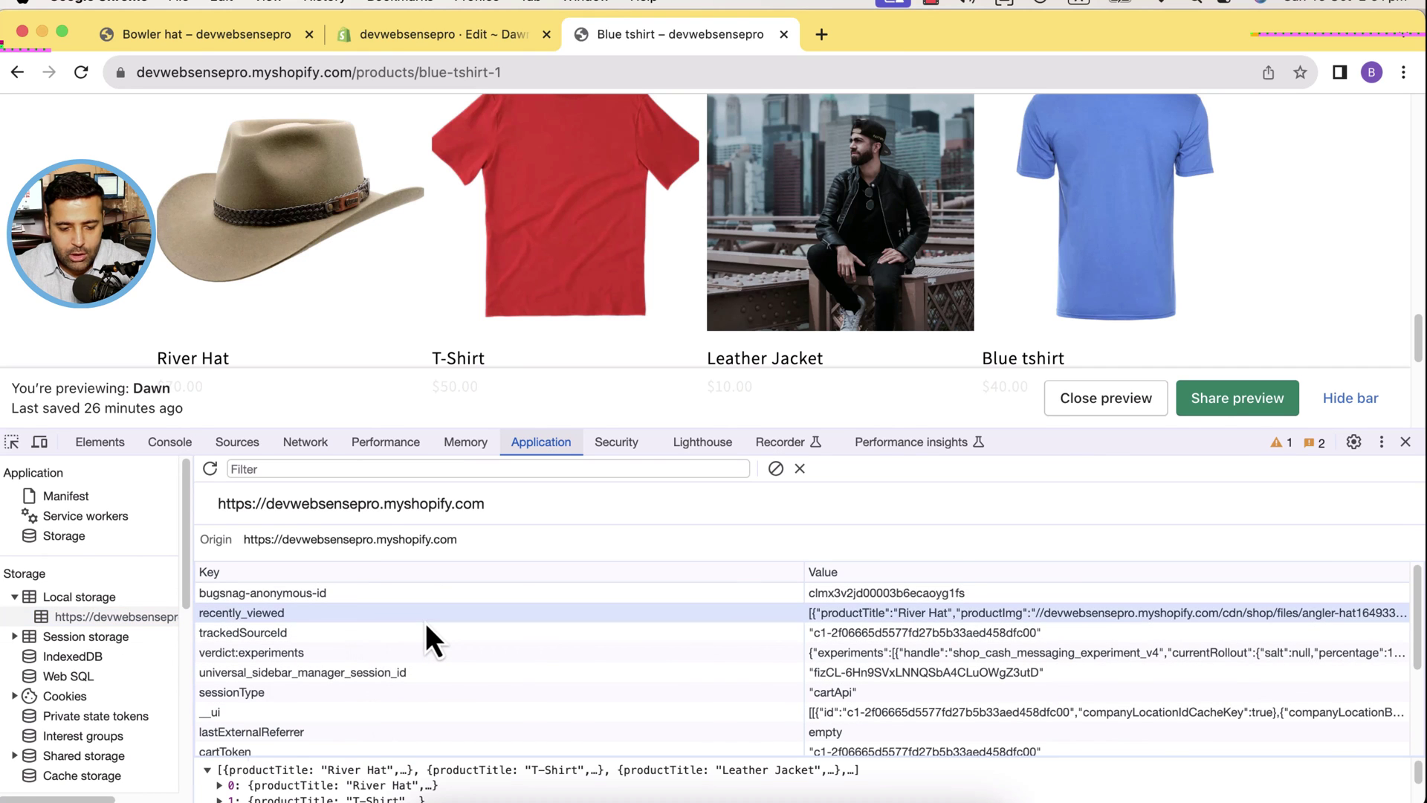
{"action": "right_click", "coordinate": [387, 620]}
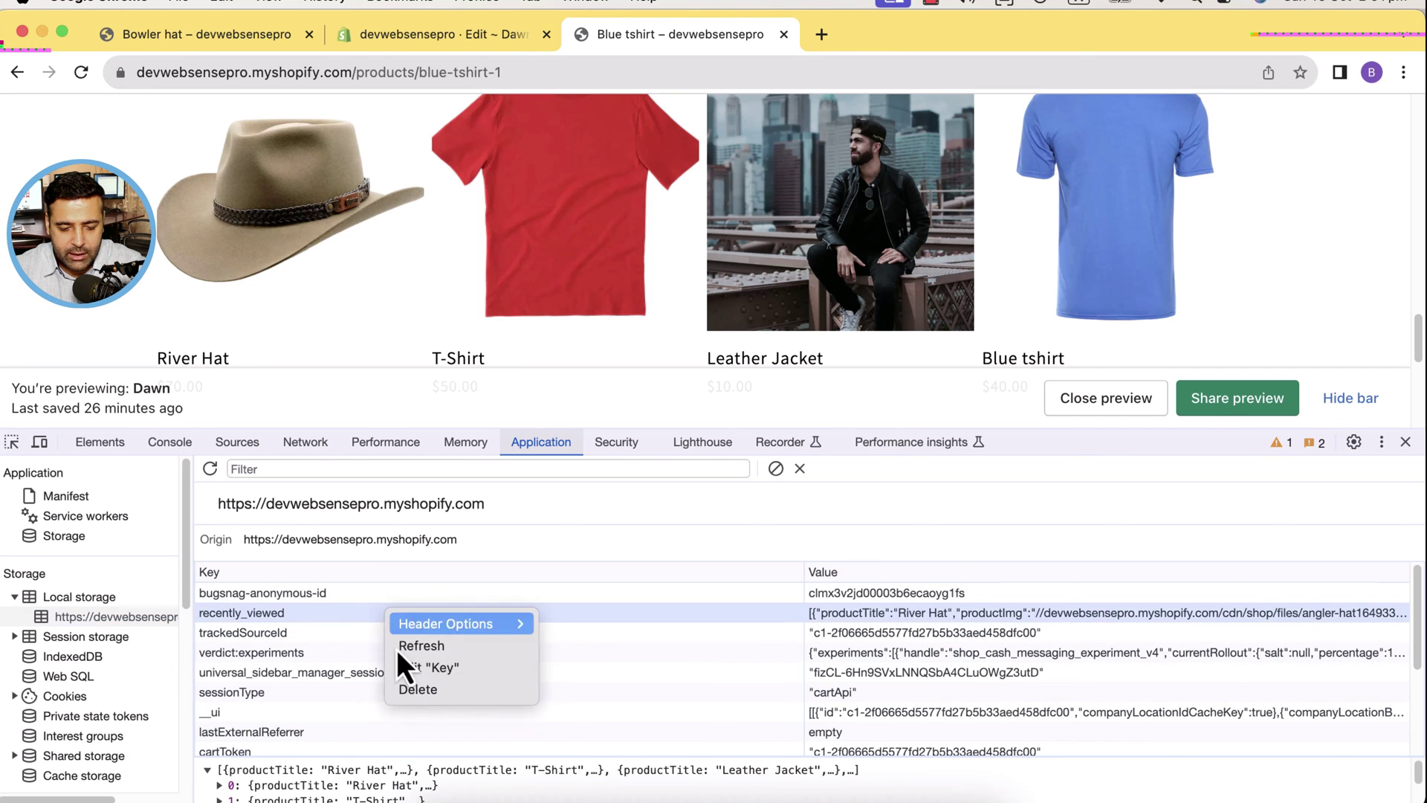
{"action": "left_click", "coordinate": [413, 711]}
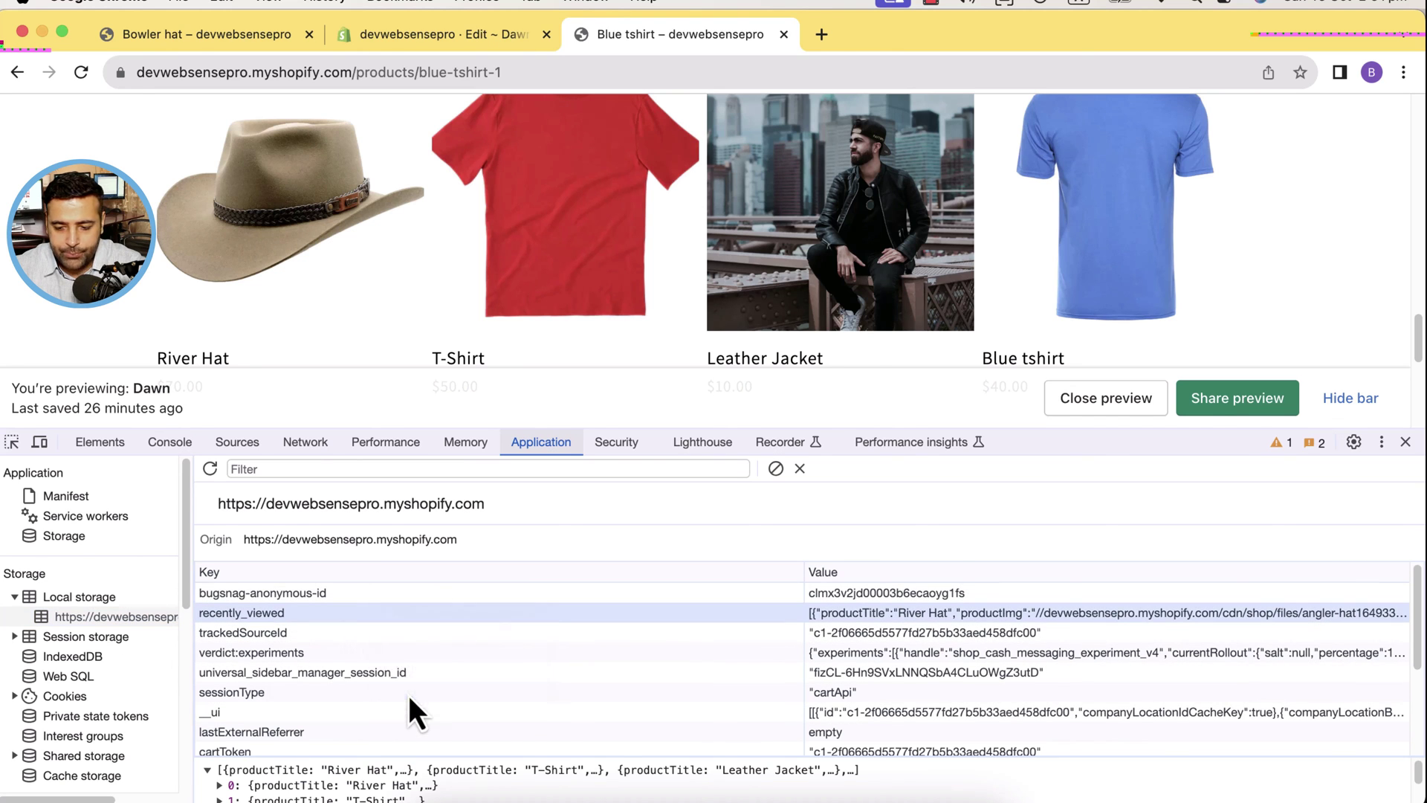
{"action": "left_click", "coordinate": [1406, 443]}
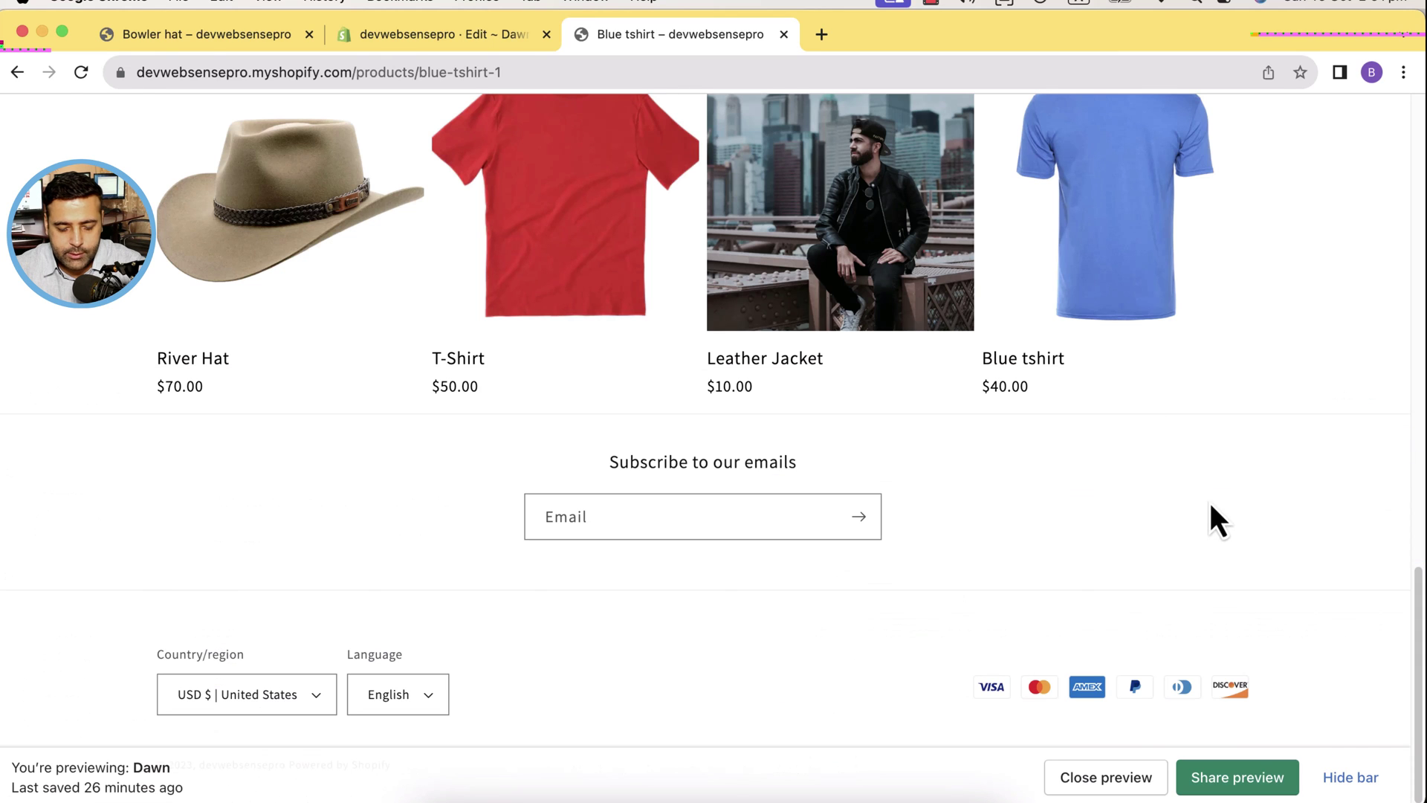
Step: Reload the Blue tshirt page with Cmd+R so Recently Viewed rebuilds
{"action": "key", "text": "super+r"}
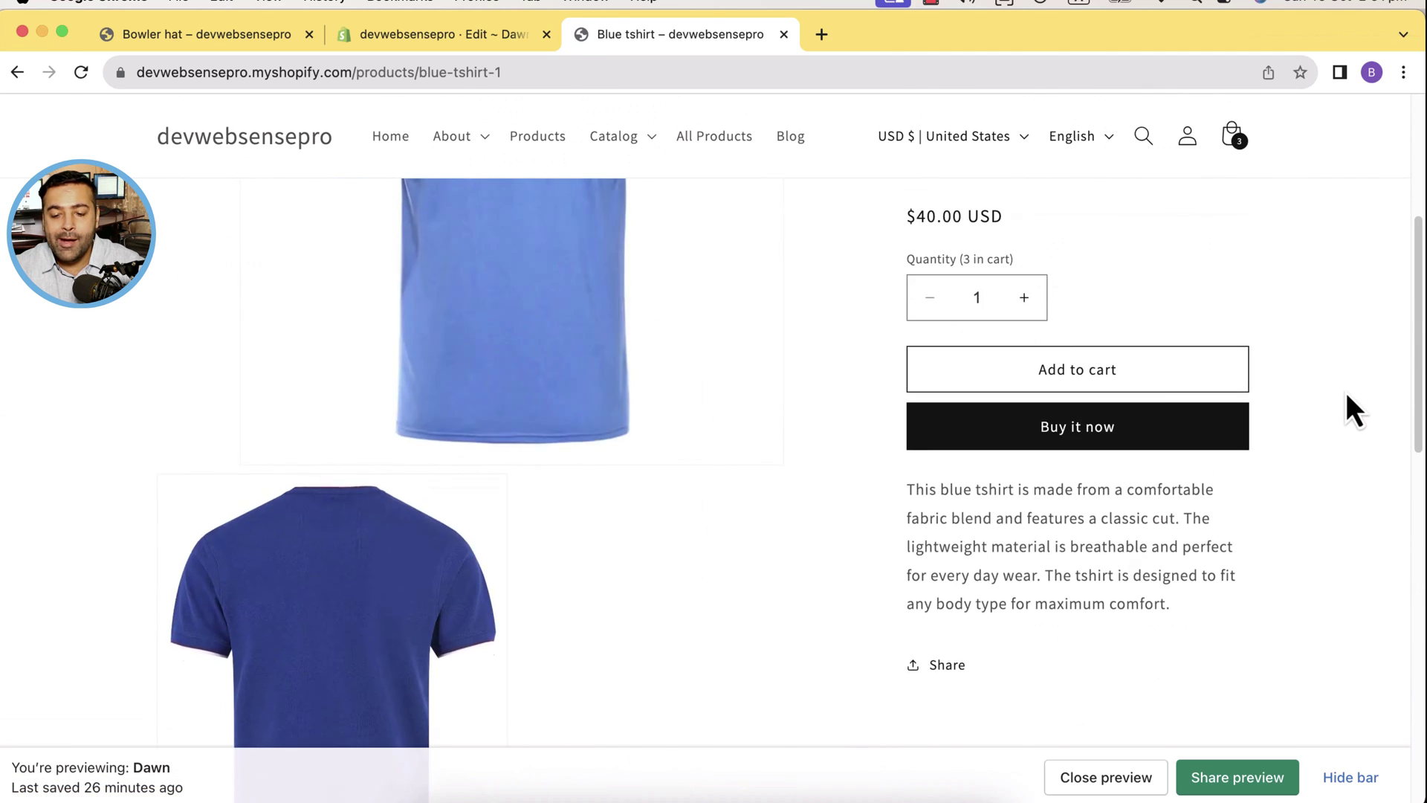
{"action": "scroll", "coordinate": [1348, 372], "scroll_direction": "down", "scroll_amount": 1}
{"action": "scroll", "coordinate": [1348, 371], "scroll_direction": "down", "scroll_amount": 2}
{"action": "scroll", "coordinate": [1349, 372], "scroll_direction": "down", "scroll_amount": 4}
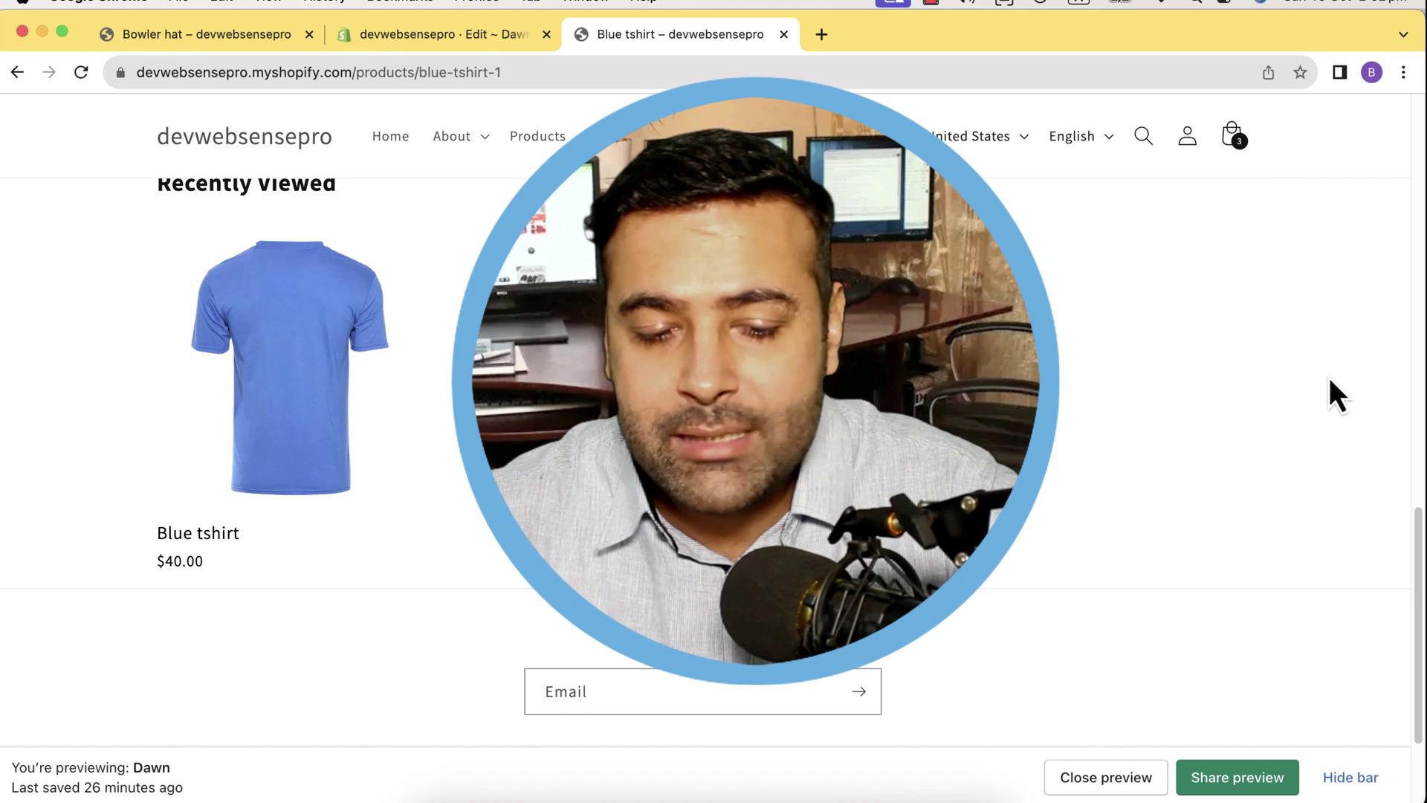
{"action": "scroll", "coordinate": [1207, 374], "scroll_direction": "up", "scroll_amount": 2}
{"action": "scroll", "coordinate": [1207, 374], "scroll_direction": "up", "scroll_amount": 5}
{"action": "scroll", "coordinate": [1199, 340], "scroll_direction": "down", "scroll_amount": 5}
{"action": "scroll", "coordinate": [1204, 322], "scroll_direction": "down", "scroll_amount": 3}
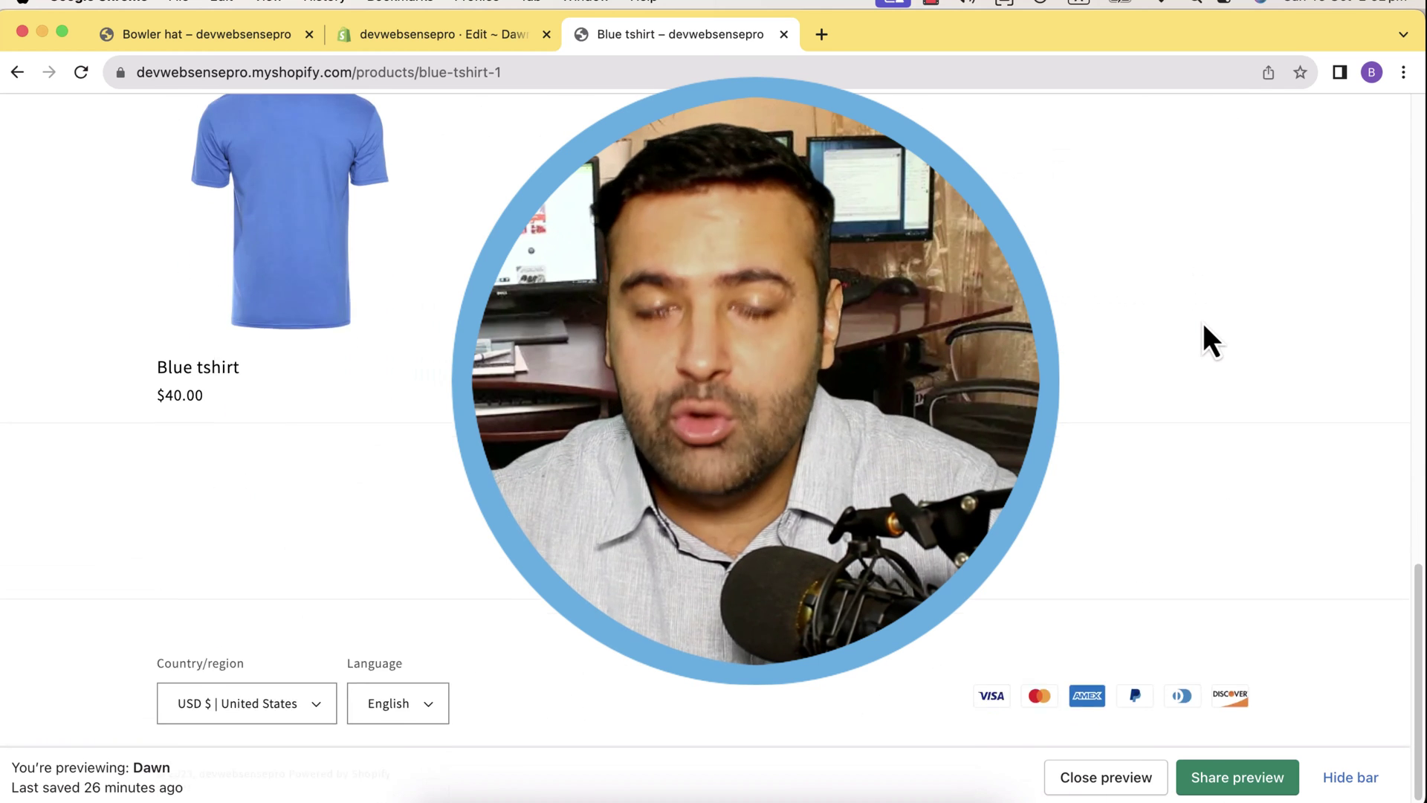
{"action": "scroll", "coordinate": [1203, 323], "scroll_direction": "up", "scroll_amount": 1}
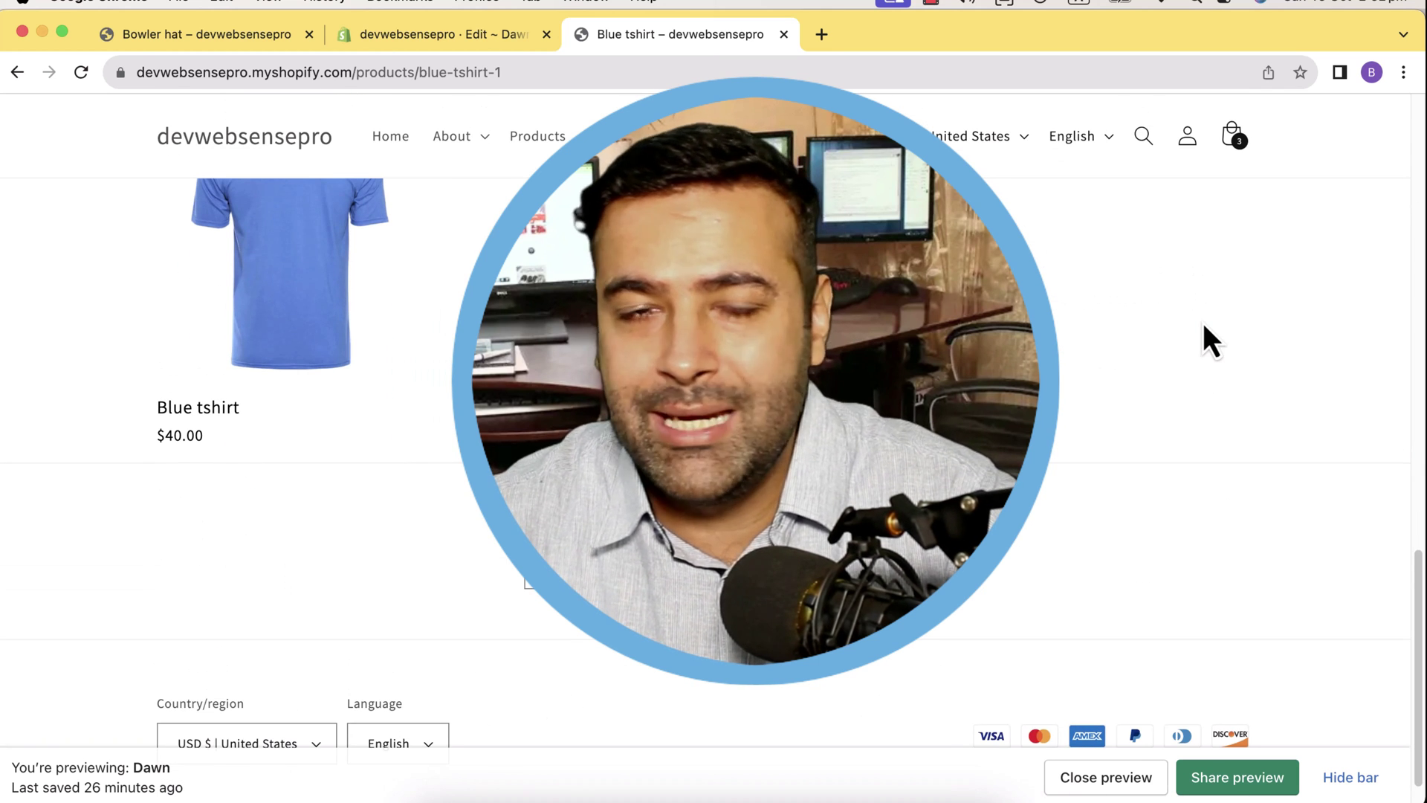